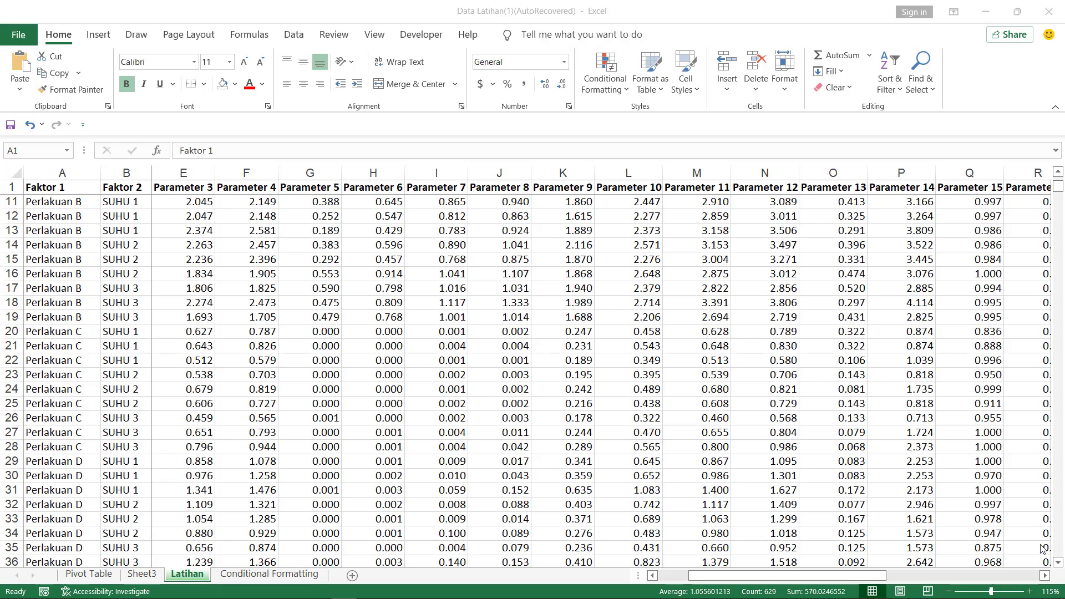
- Select the full data table A1:Q37 on the Latihan sheet, from the Faktor 1 header through the Parameter 15 column
left_click(450, 190)
left_click(455, 189)
scroll(447, 245, "up", 1)
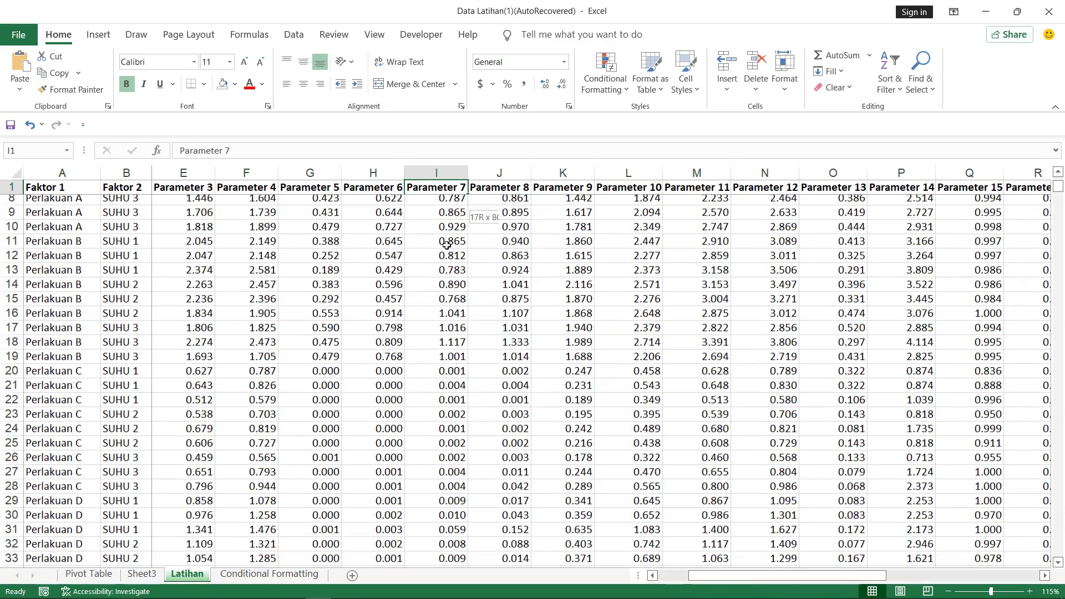
scroll(447, 245, "up", 2)
left_click_drag(446, 245, 436, 401)
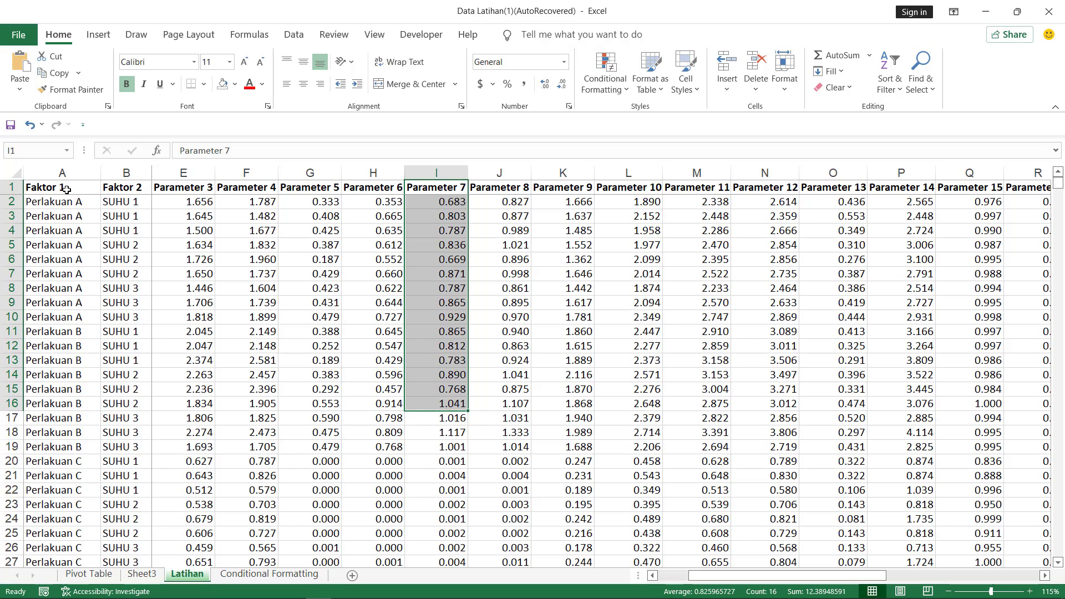
left_click_drag(66, 190, 293, 188)
left_click_drag(80, 184, 821, 539)
left_click_drag(833, 579, 772, 580)
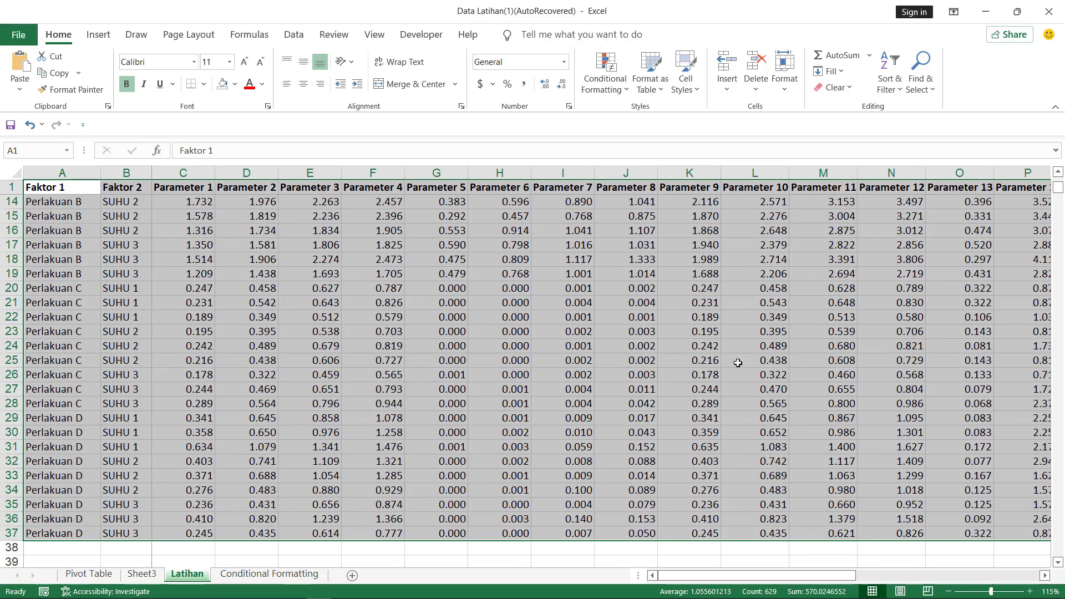
- Set up a PivotTable from the selected range for cell G40 of the existing worksheet, and close the setup without creating it
left_click(98, 35)
left_click(37, 89)
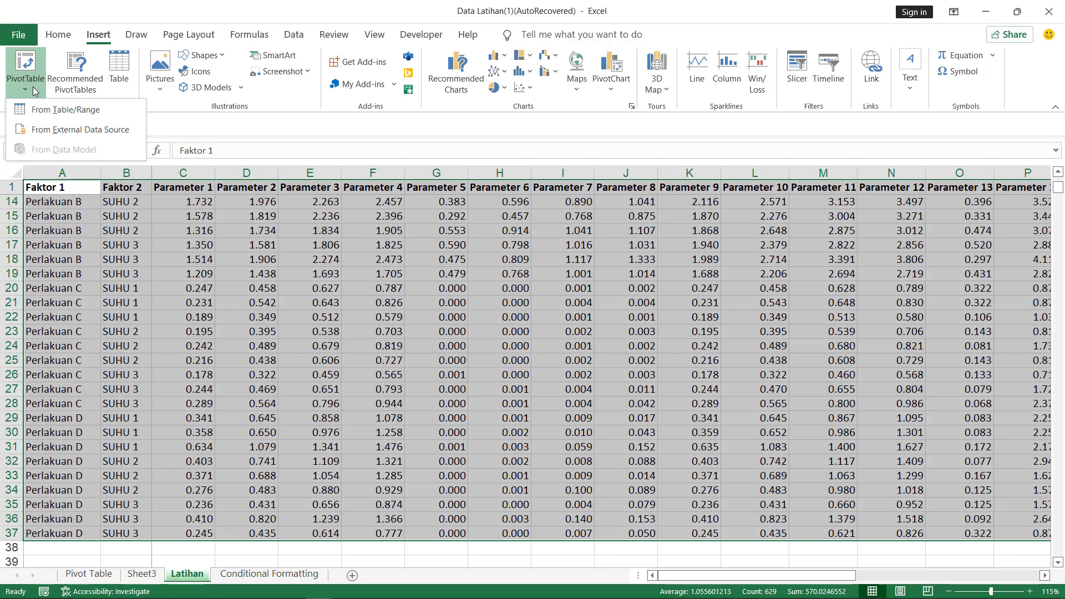
left_click(65, 110)
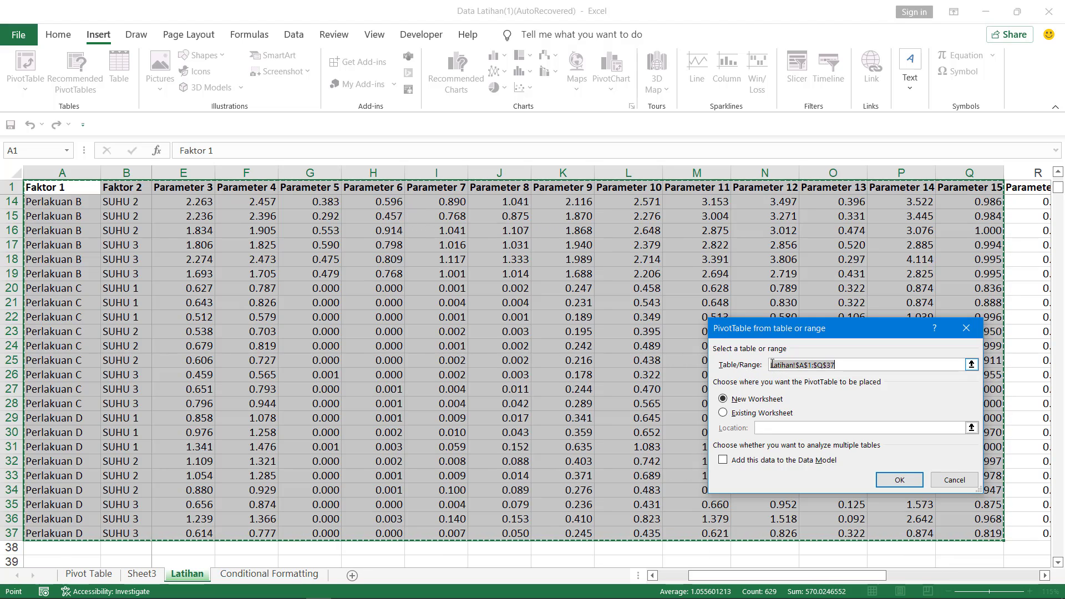
left_click(754, 413)
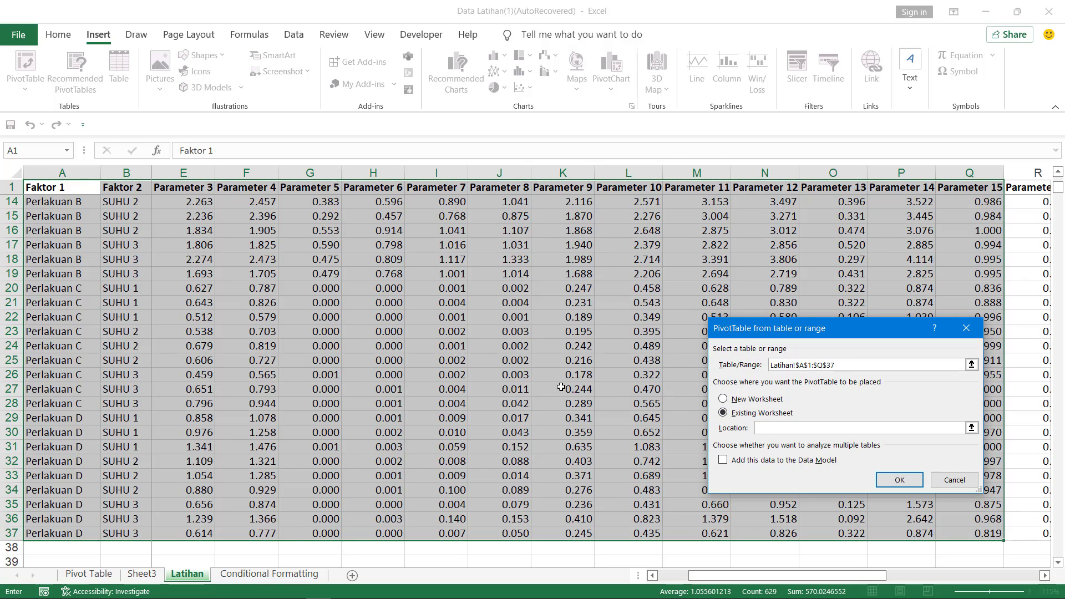
scroll(314, 490, "down", 2)
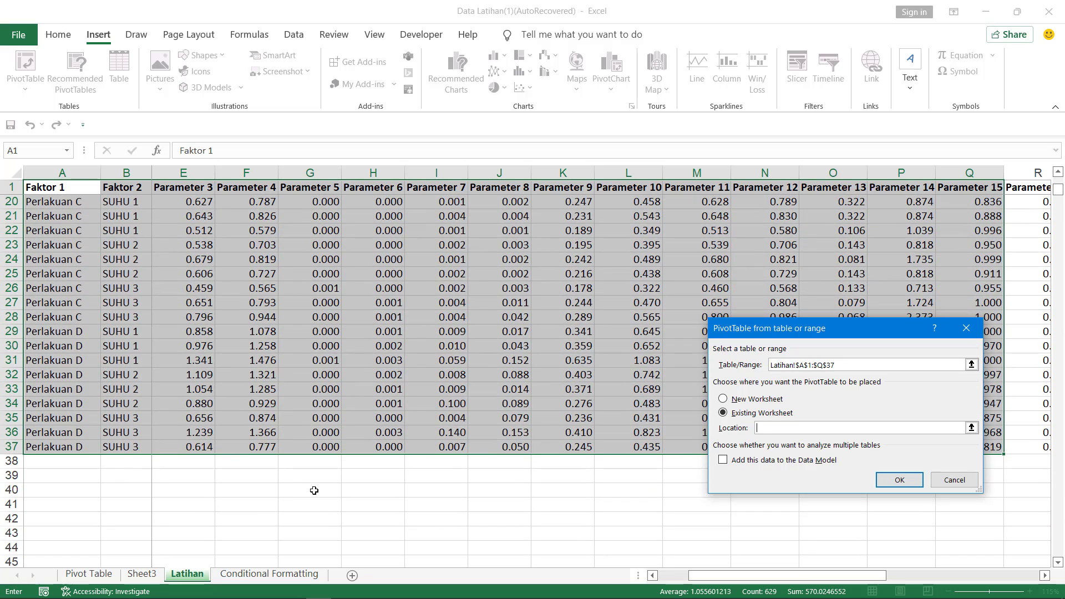
left_click(314, 490)
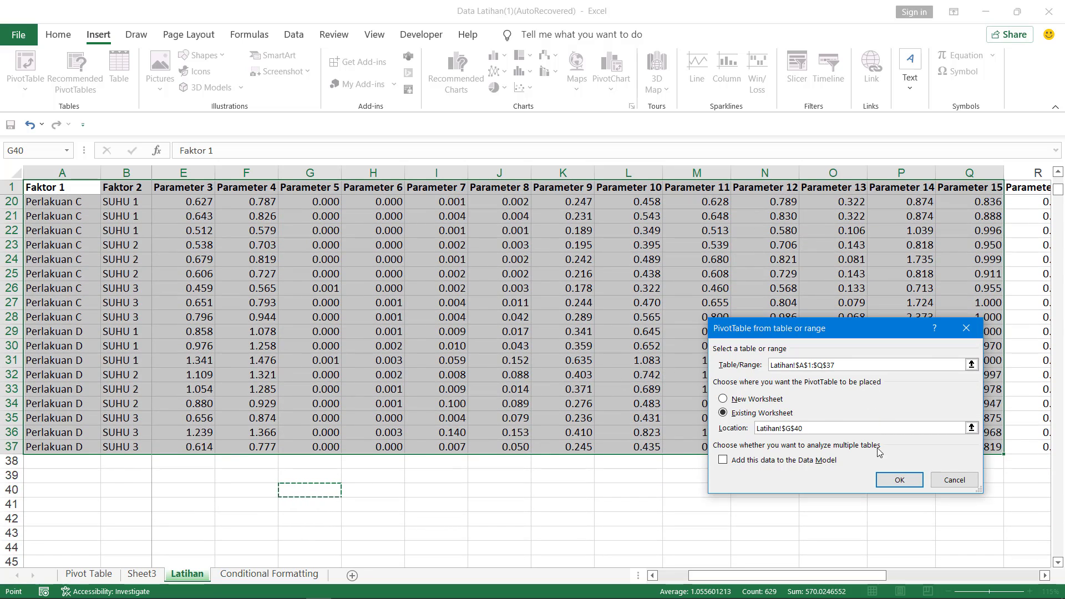
left_click(963, 324)
left_click(965, 327)
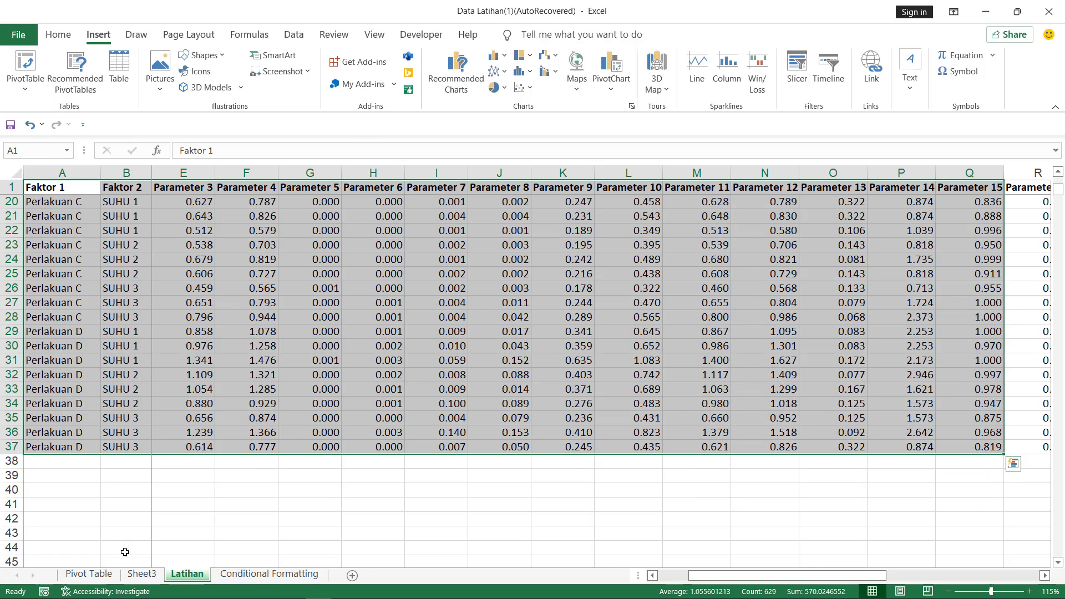
- Switch to the Pivot Table sheet and show the field list of its existing pivot table
left_click(88, 574)
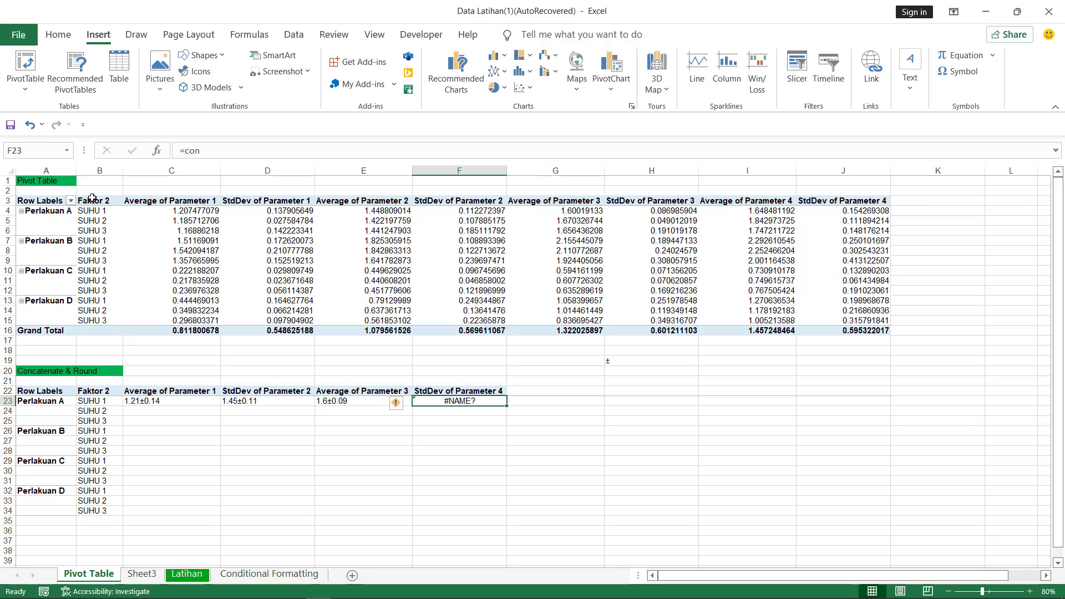
left_click_drag(91, 200, 849, 333)
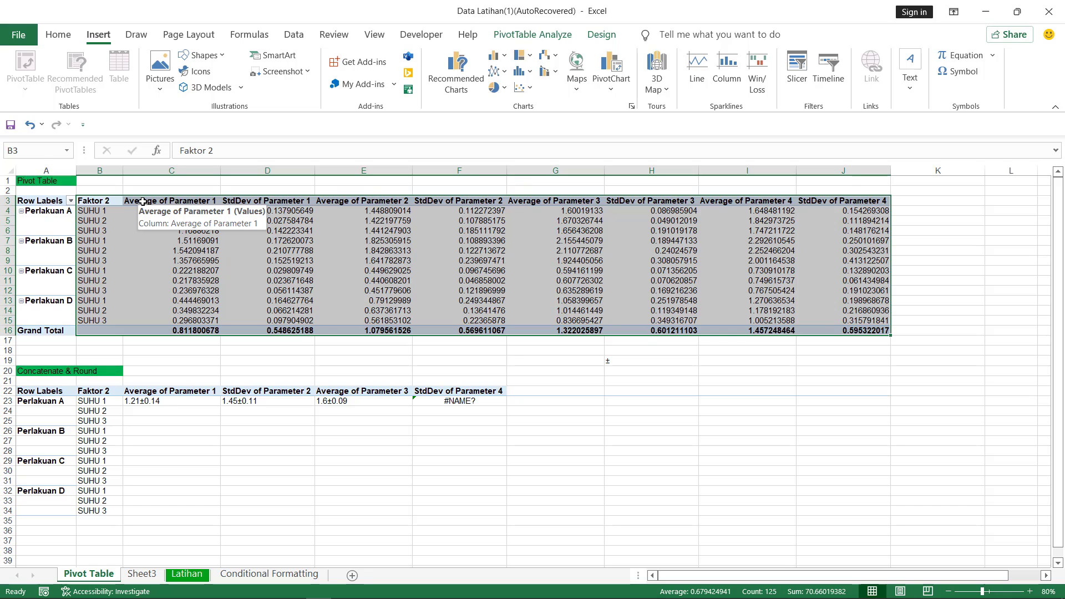
right_click(143, 201)
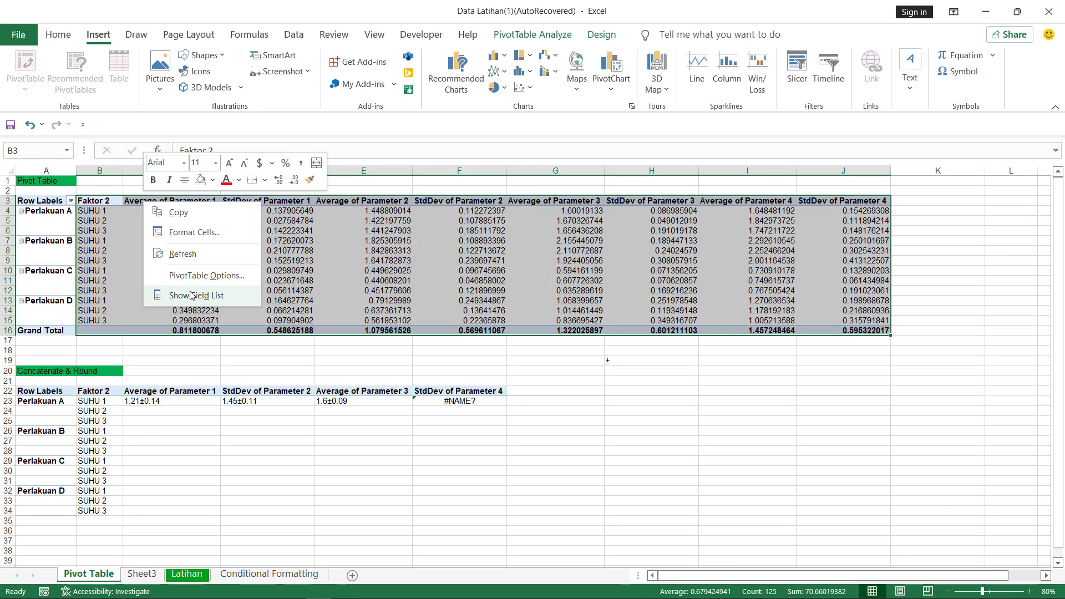
left_click(190, 293)
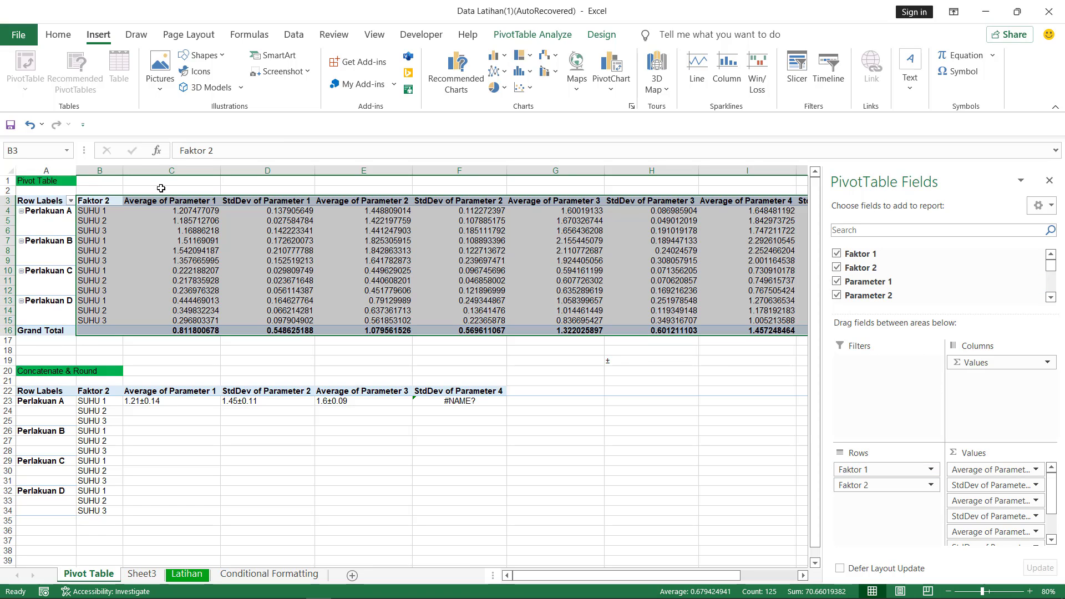
left_click(328, 361)
left_click(157, 218)
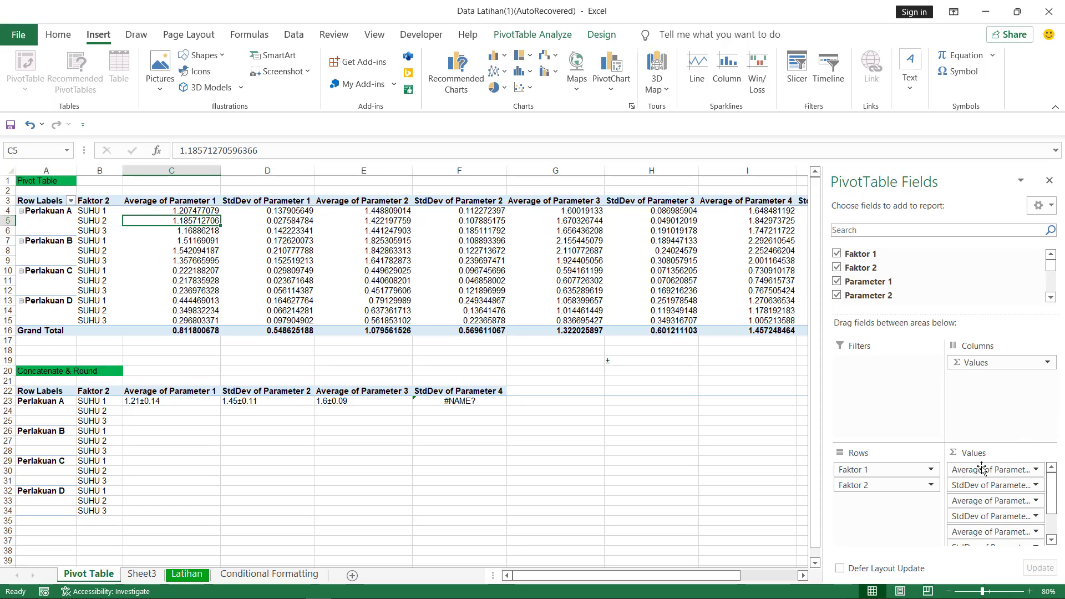
- Set the Faktor 1 row field to show item labels in tabular form, and review its subtotal options before accepting
left_click(926, 469)
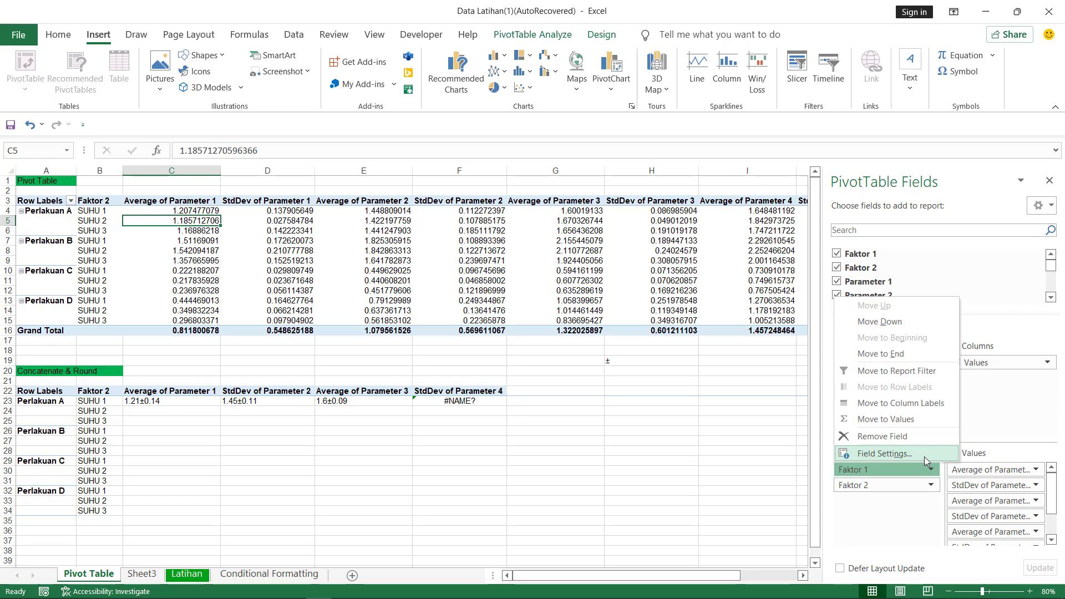
left_click(924, 455)
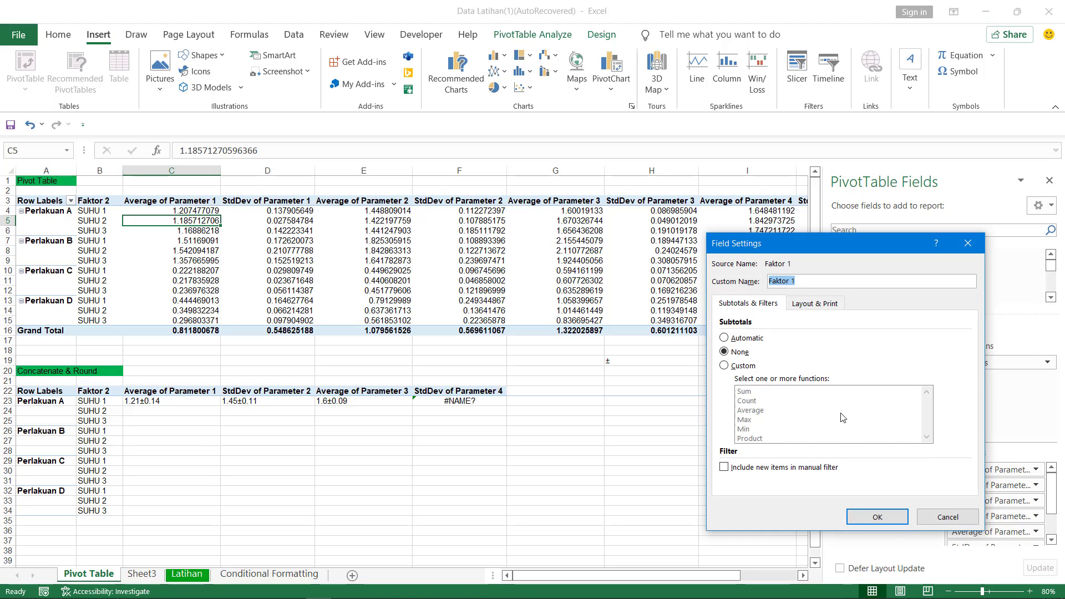
left_click(814, 304)
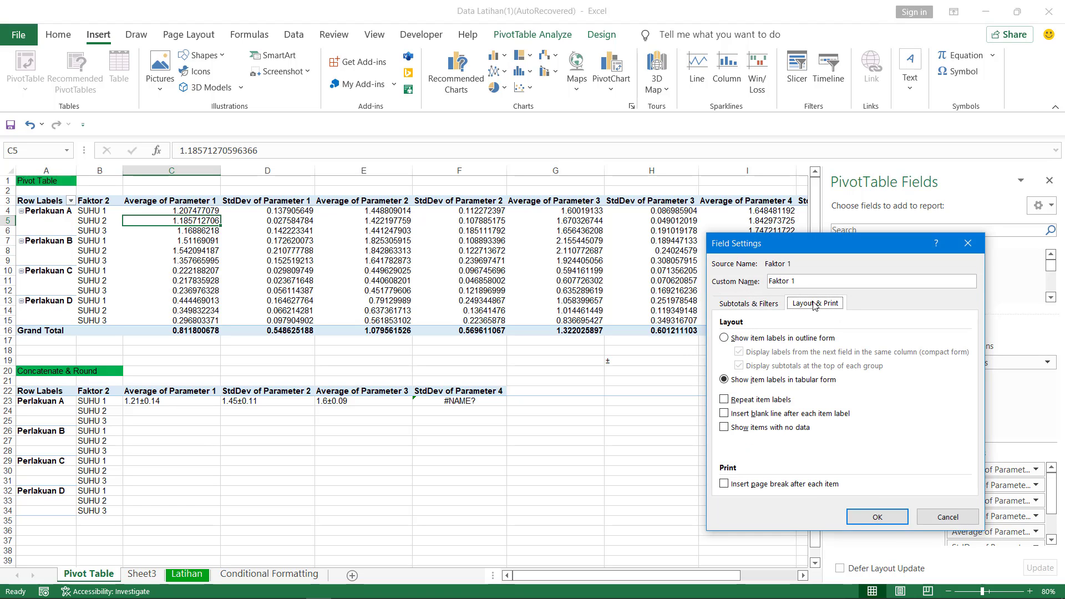
left_click(726, 337)
left_click(725, 380)
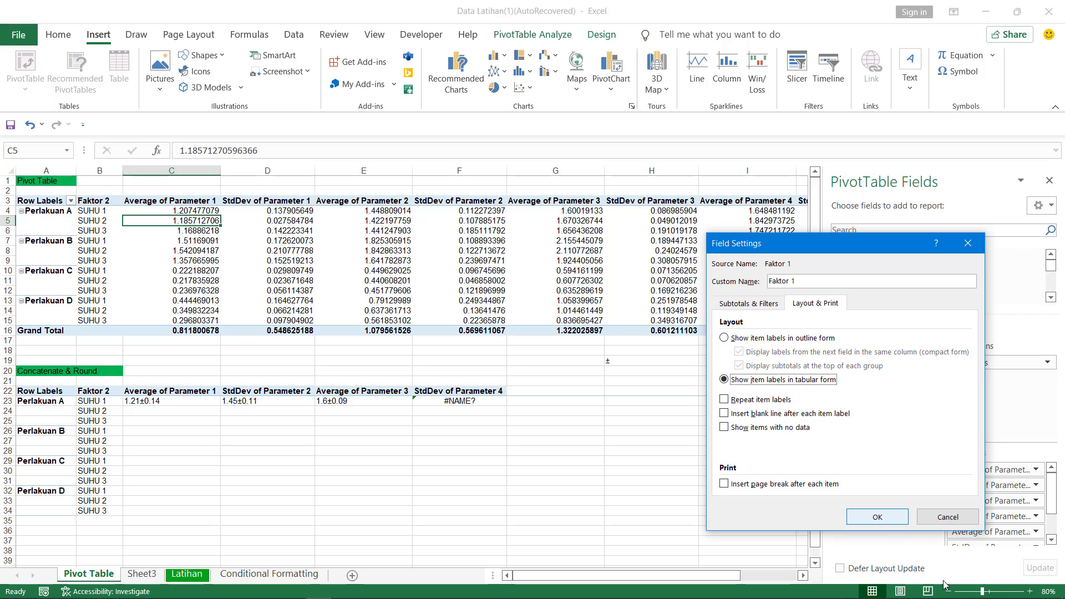
left_click(770, 309)
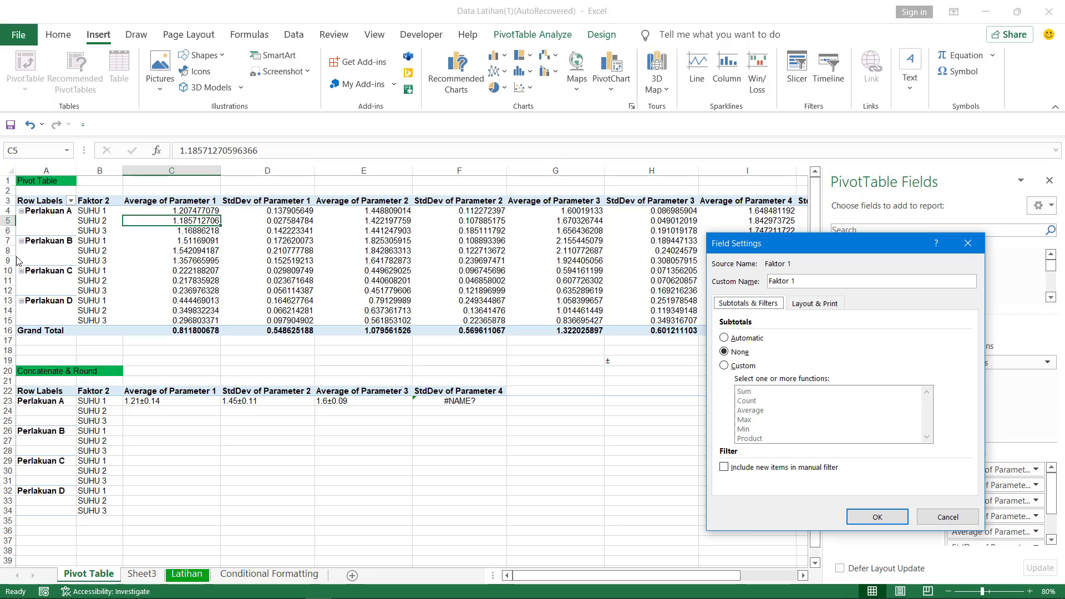
left_click(868, 511)
- Review the subtotal and layout options in the Faktor 2 row field's settings and accept them as they are
left_click(927, 484)
left_click(881, 469)
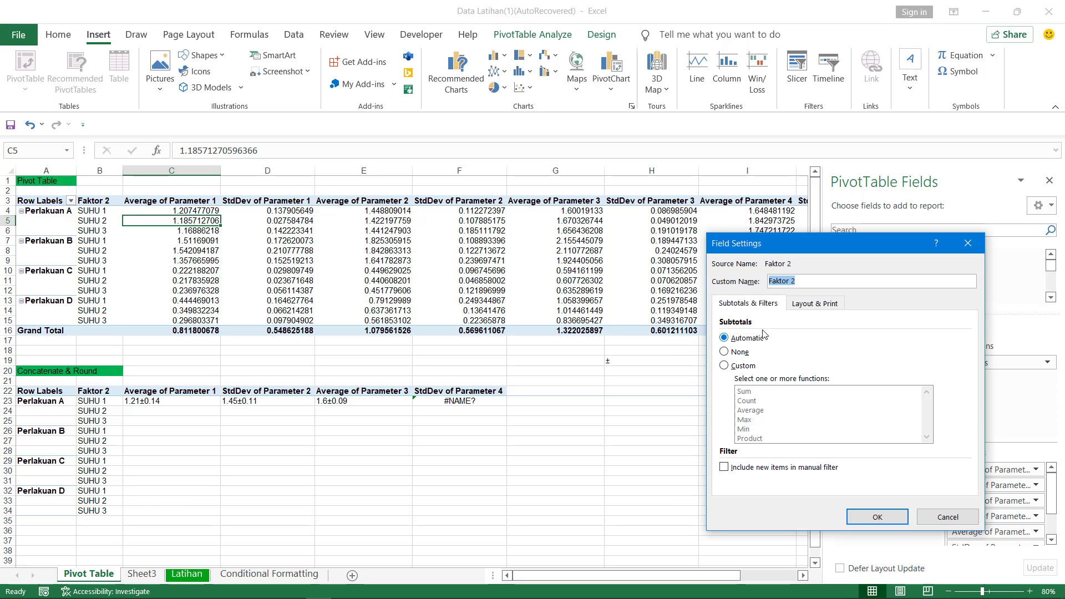
left_click(809, 304)
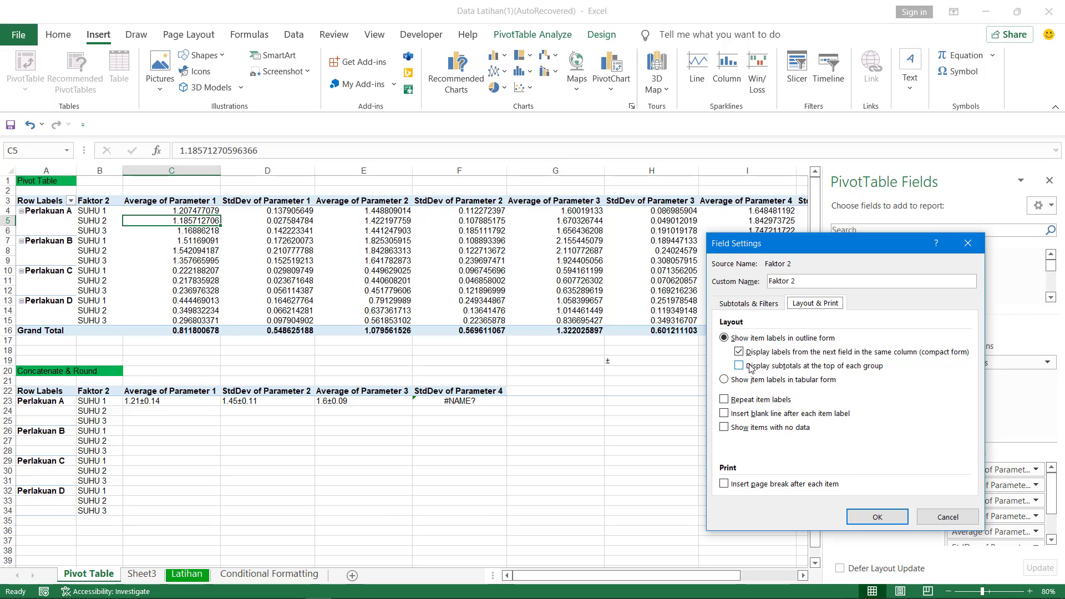
left_click(898, 514)
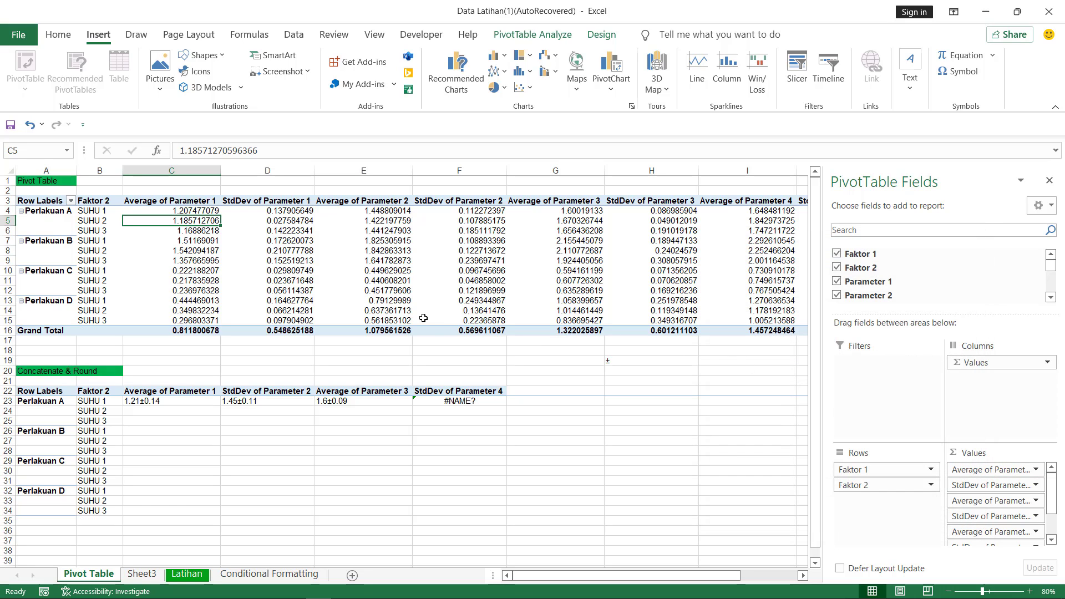
- Select the Average and StdDev columns of Parameter 1 in the pivot table, range C3:D16, to examine them
mouse_move(423, 318)
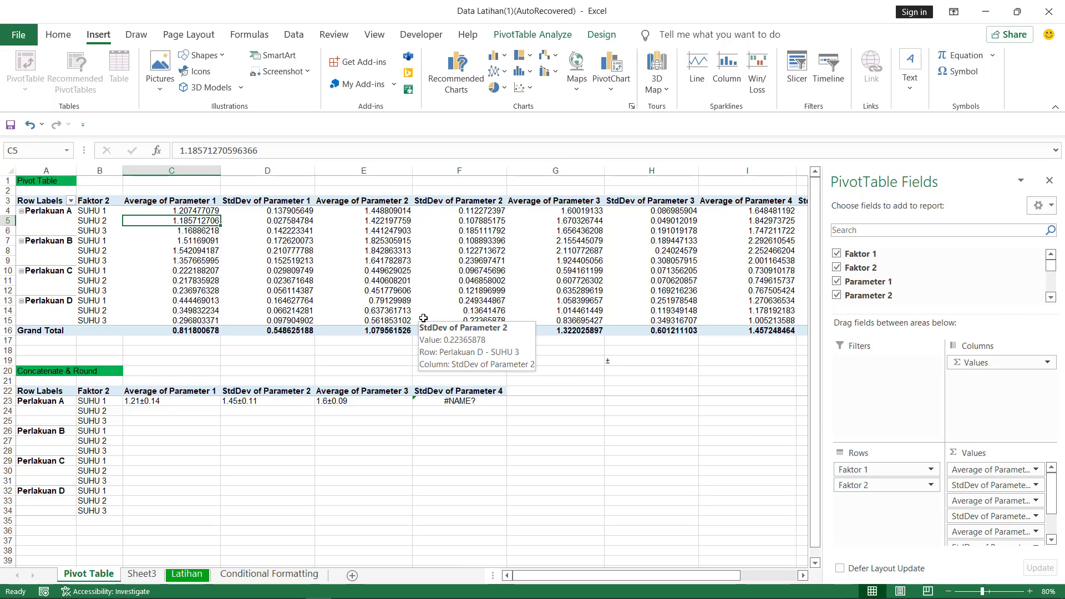
left_click_drag(650, 575, 610, 573)
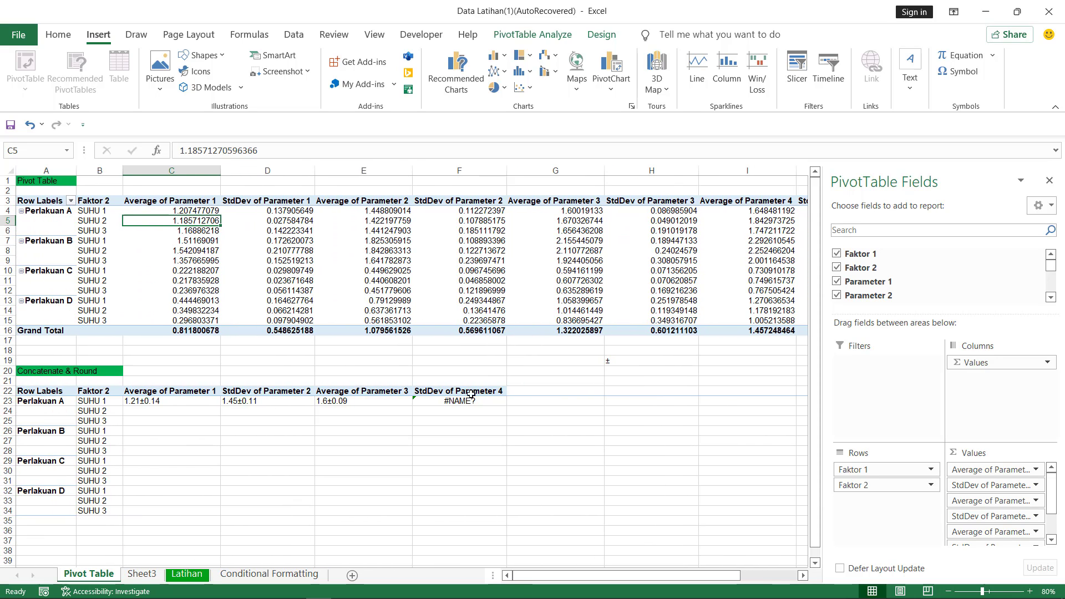
left_click(277, 202)
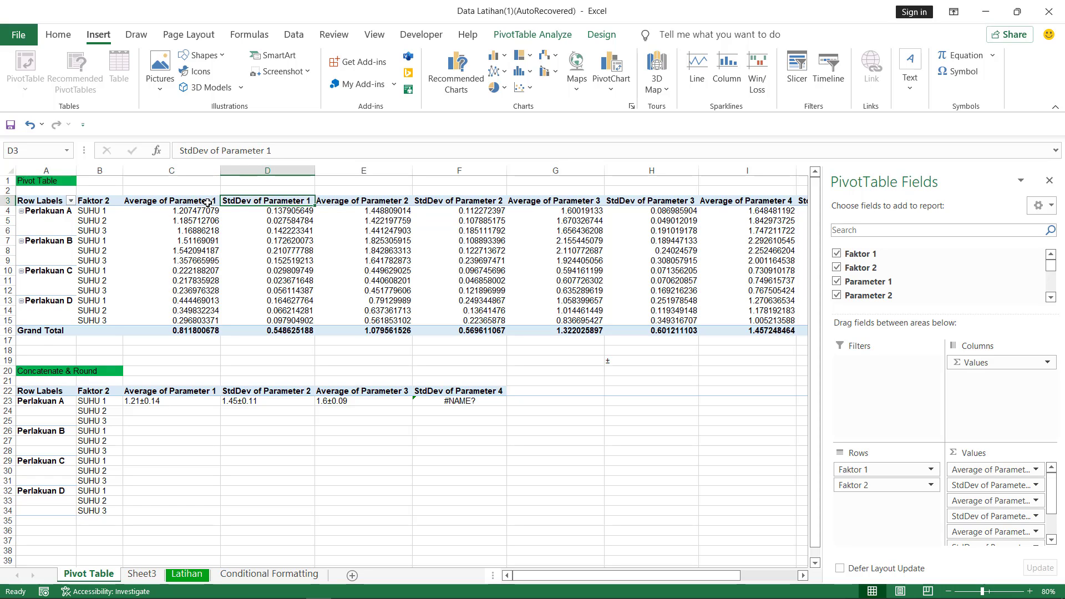
left_click_drag(207, 202, 259, 327)
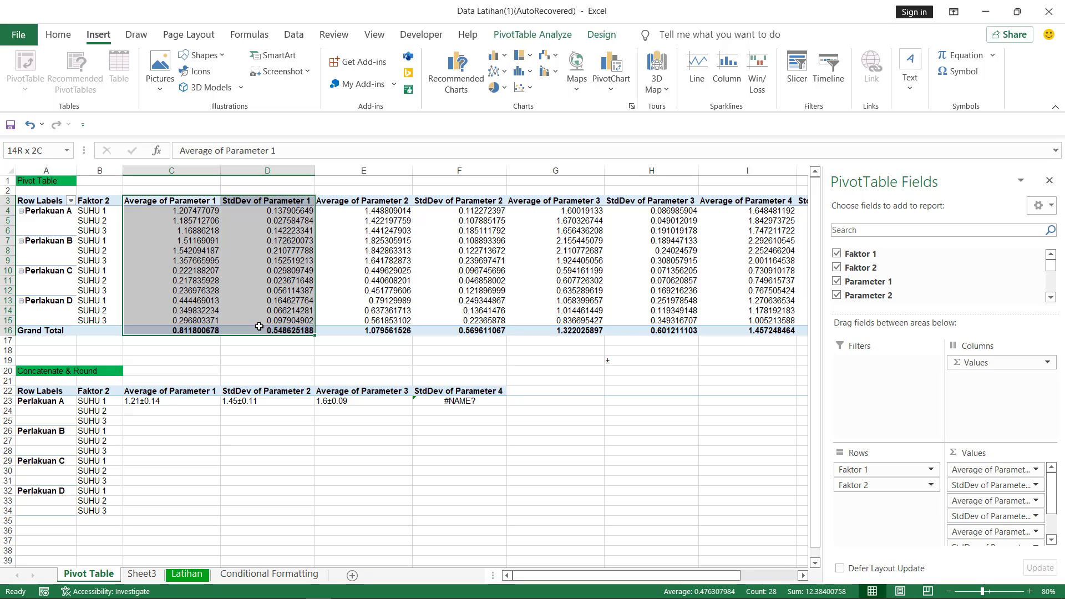
left_click(259, 327)
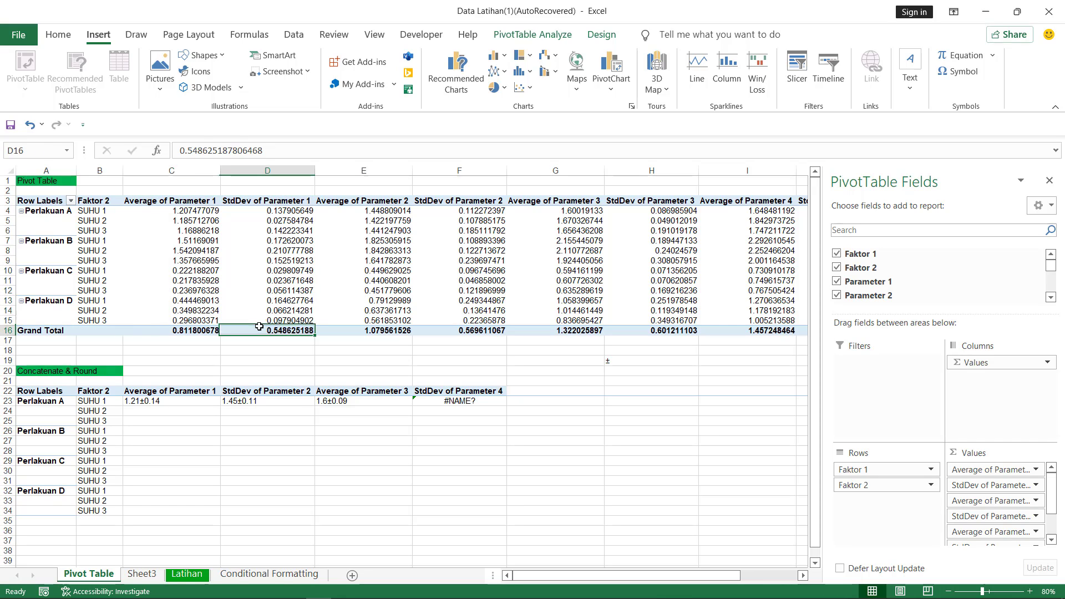
left_click(215, 202)
left_click_drag(216, 202, 246, 328)
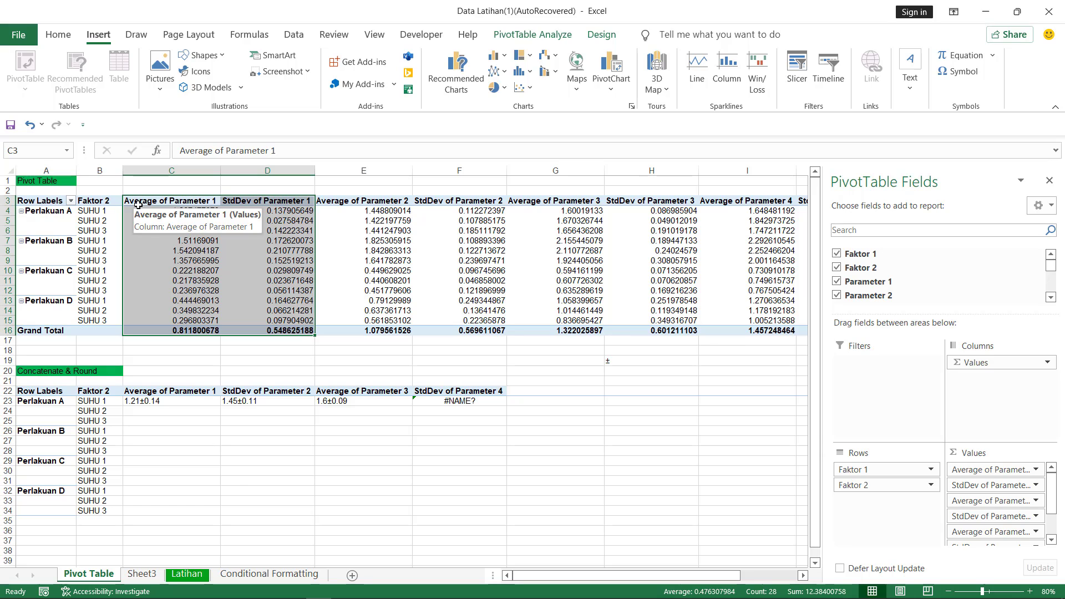
- Review how the Average of Parameter 1 value field is summarized and shown, keeping the Average calculation
left_click(1036, 470)
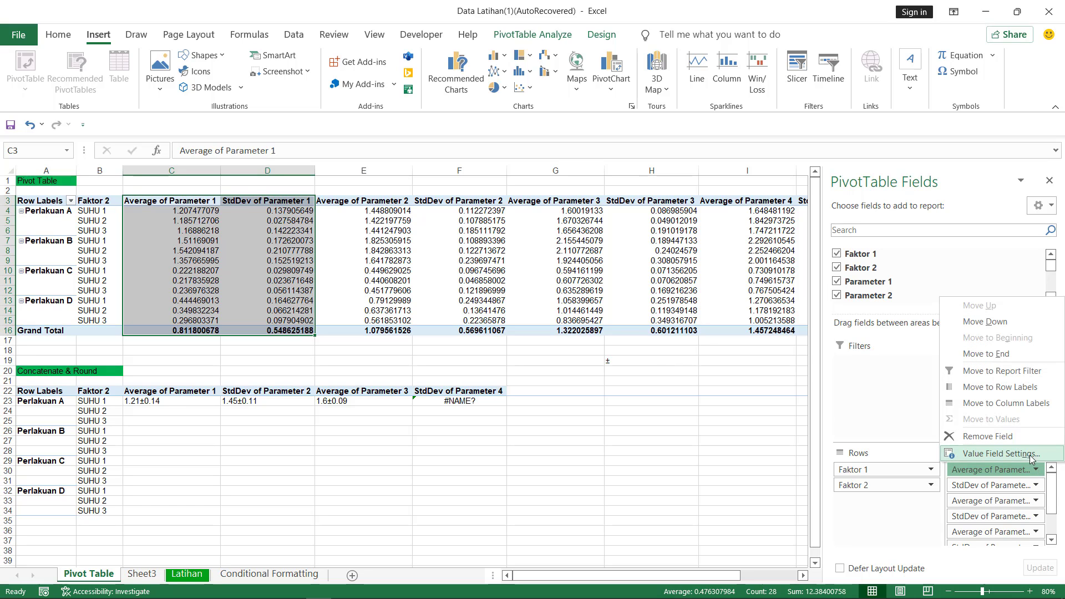
left_click(1001, 454)
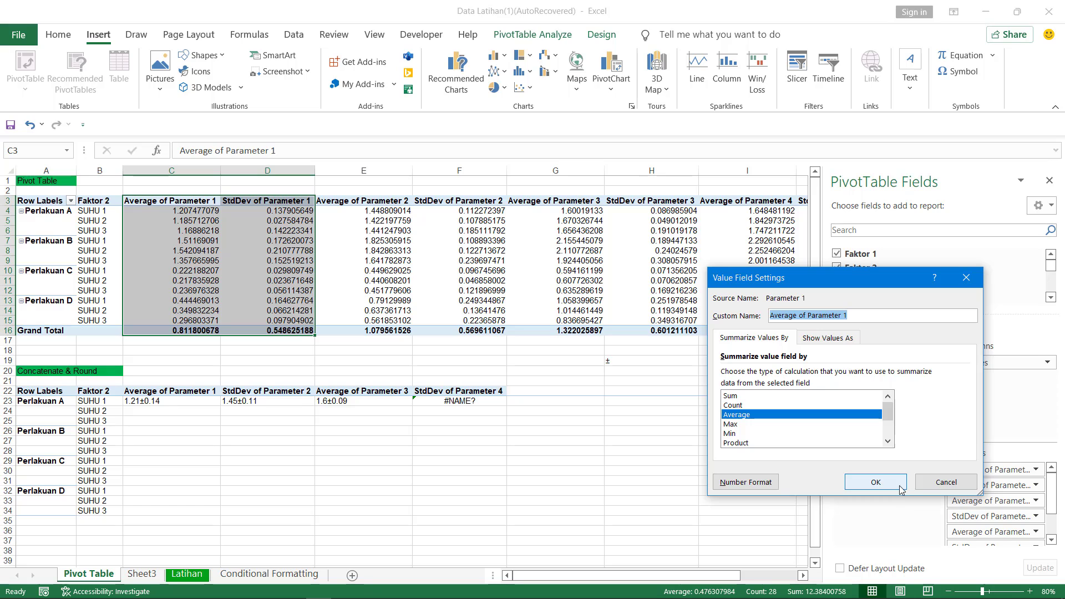
left_click(837, 339)
left_click(787, 339)
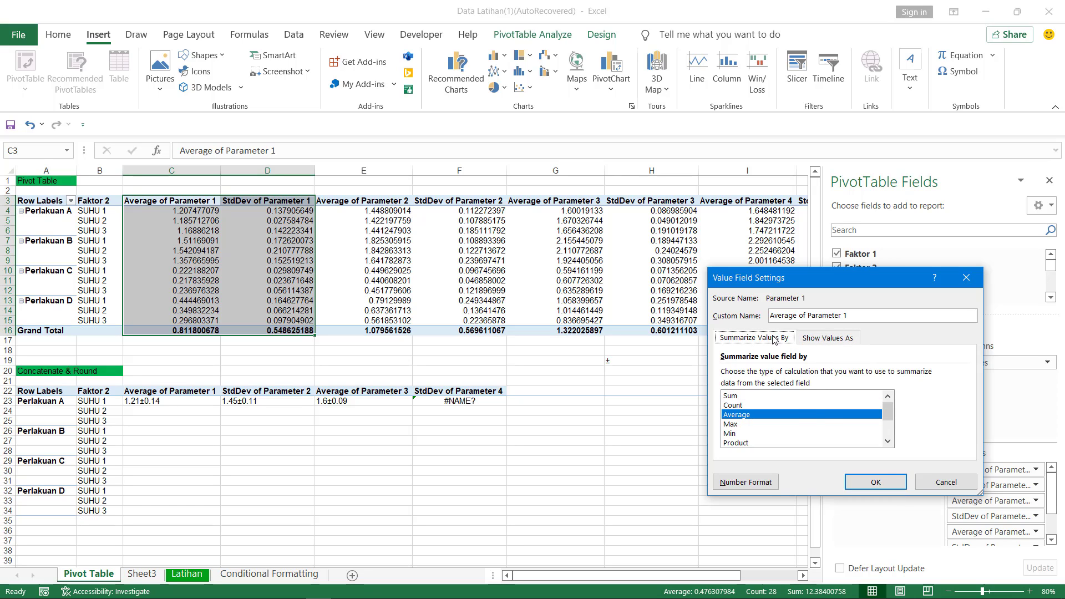
left_click(875, 483)
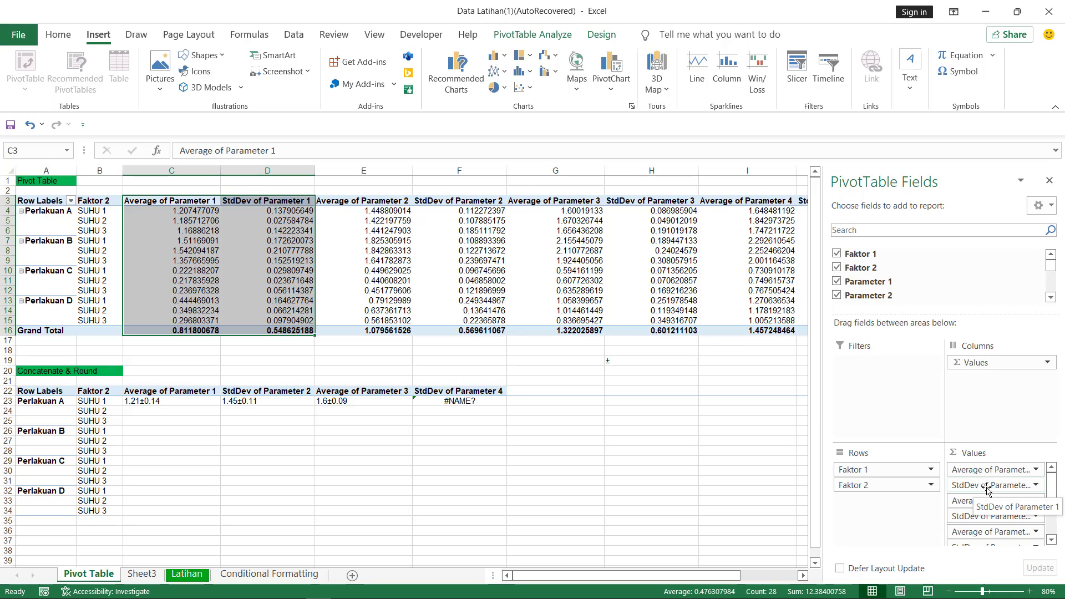
- Review the available calculations in the StdDev of Parameter 1 value field's settings, keeping StdDev
left_click(1034, 486)
left_click(986, 470)
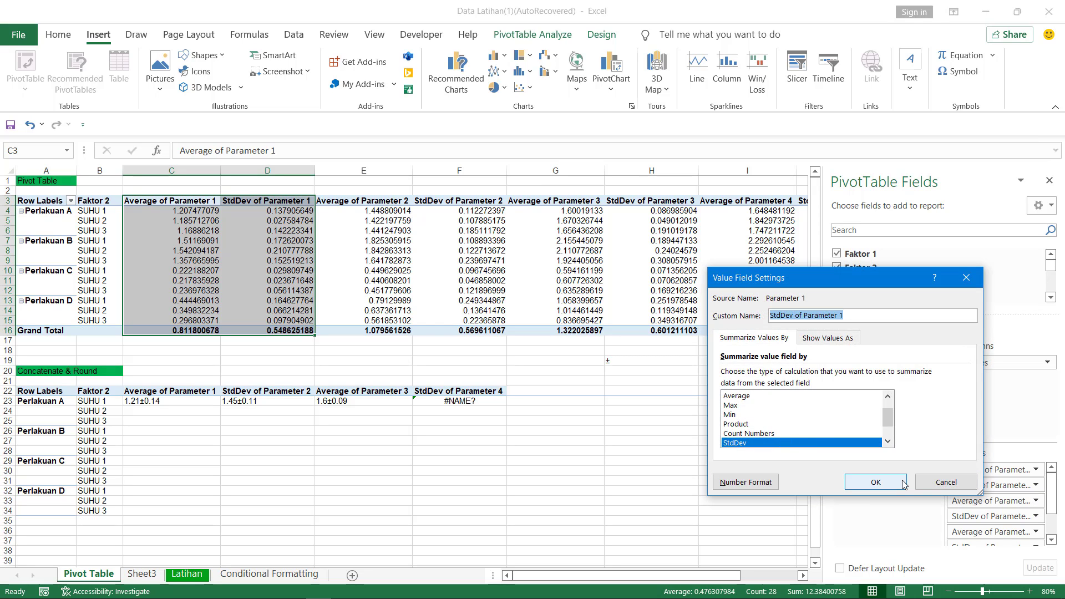
scroll(749, 403, "up", 1)
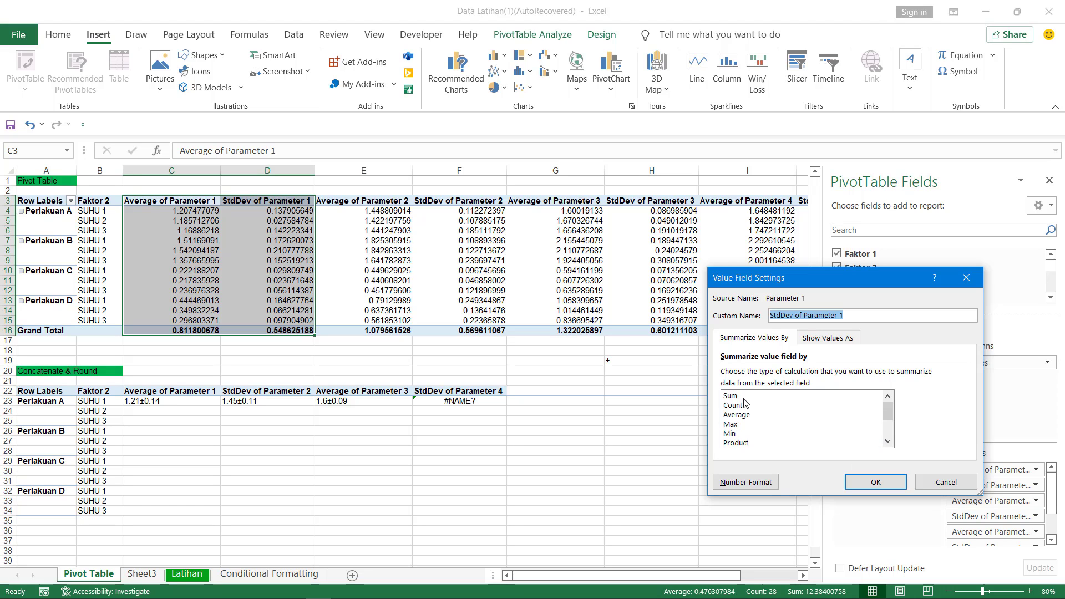
scroll(737, 400, "down", 2)
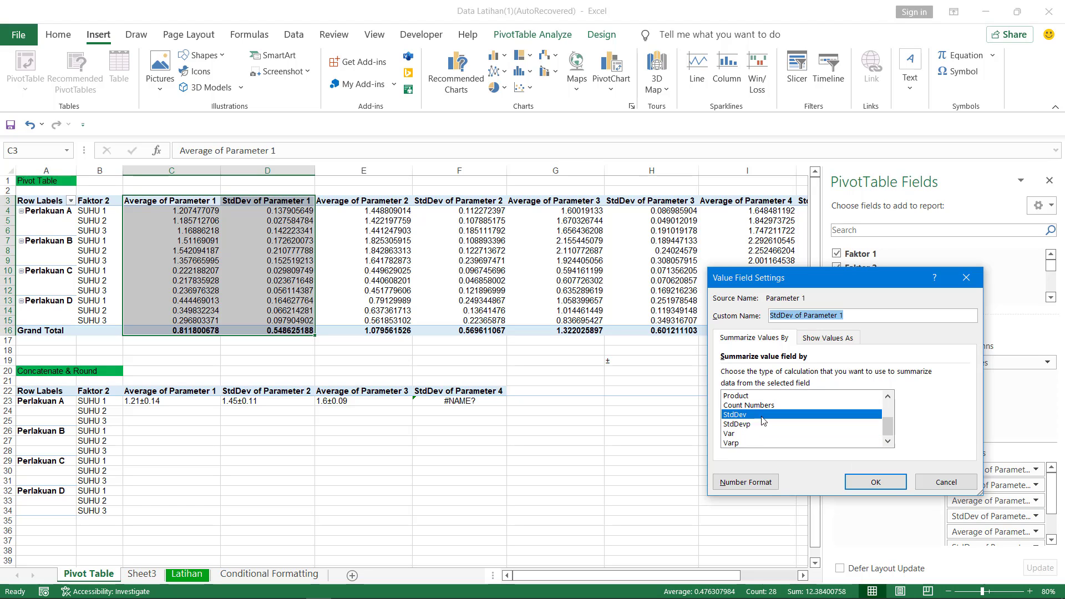
left_click(875, 482)
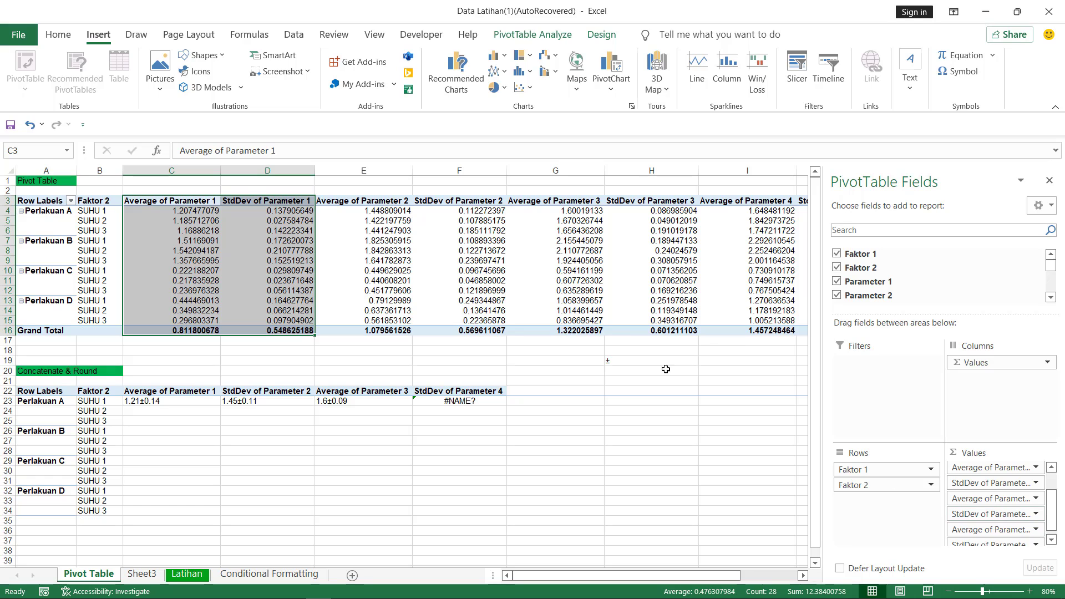
- Hide the PivotTable field list to give the pivot table more room
mouse_move(563, 576)
left_mouse_down()
mouse_move(641, 576)
mouse_move(562, 572)
left_mouse_up()
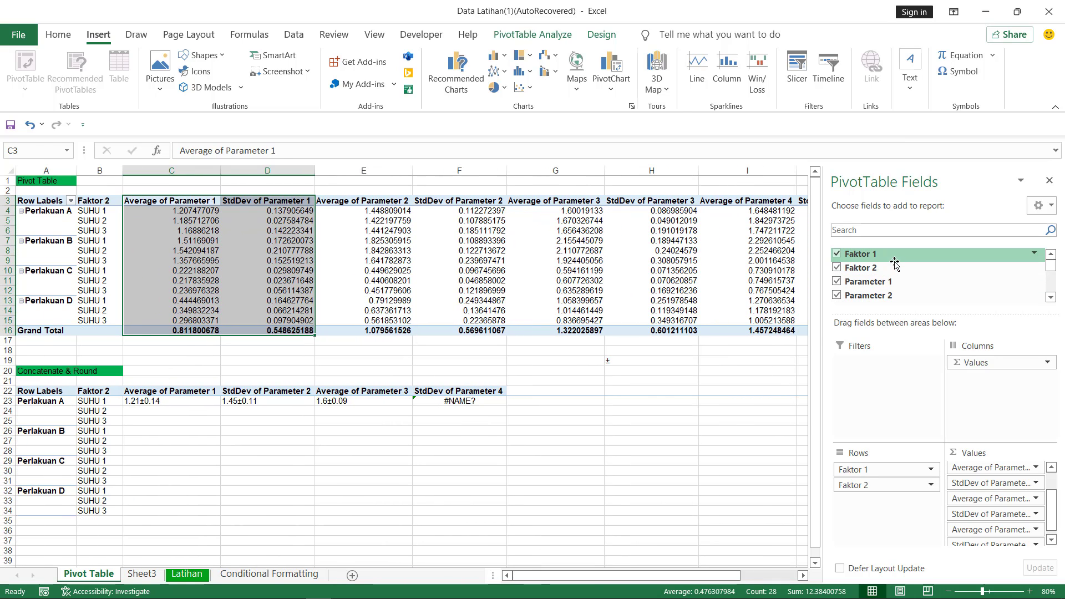
left_click(1048, 184)
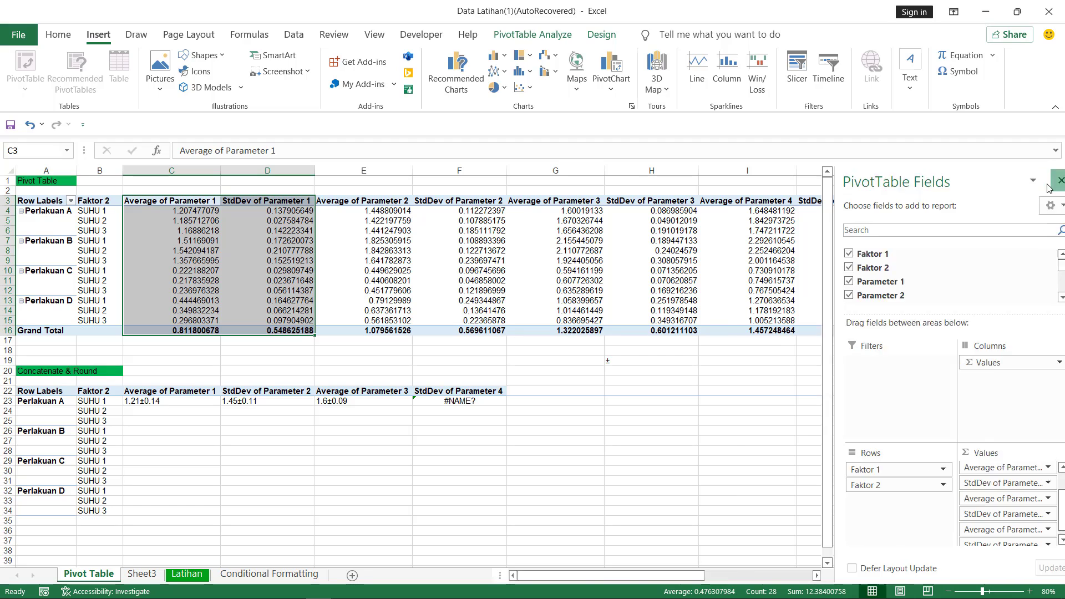
left_click(251, 212)
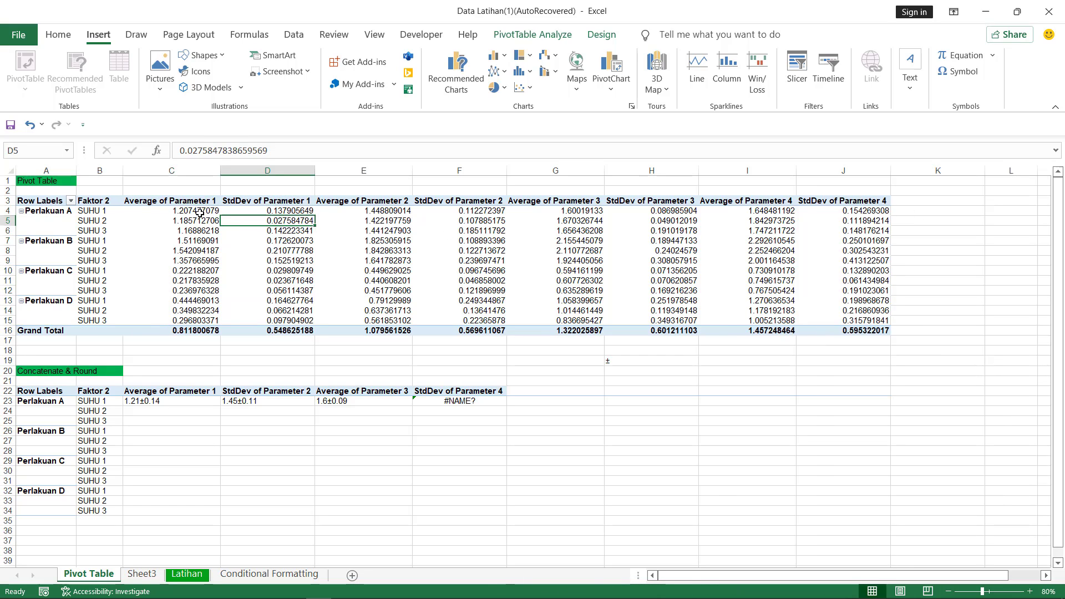
- Try to format all pivot values in C4:J16 at once as Number with 2 decimal places and a 1000 separator
left_click_drag(197, 212, 850, 329)
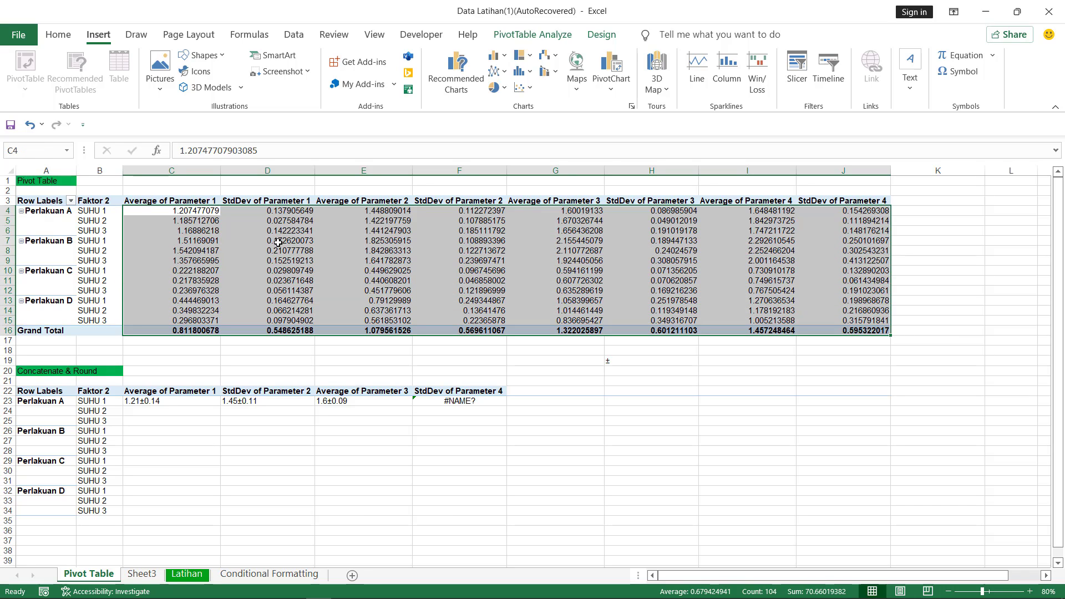
mouse_move(276, 244)
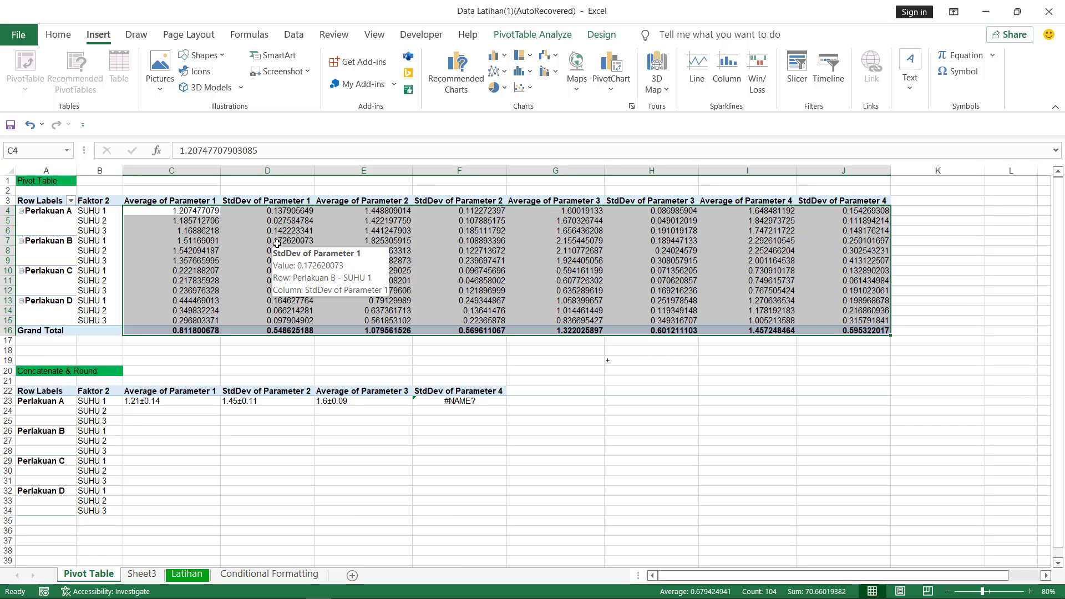
right_click(276, 244)
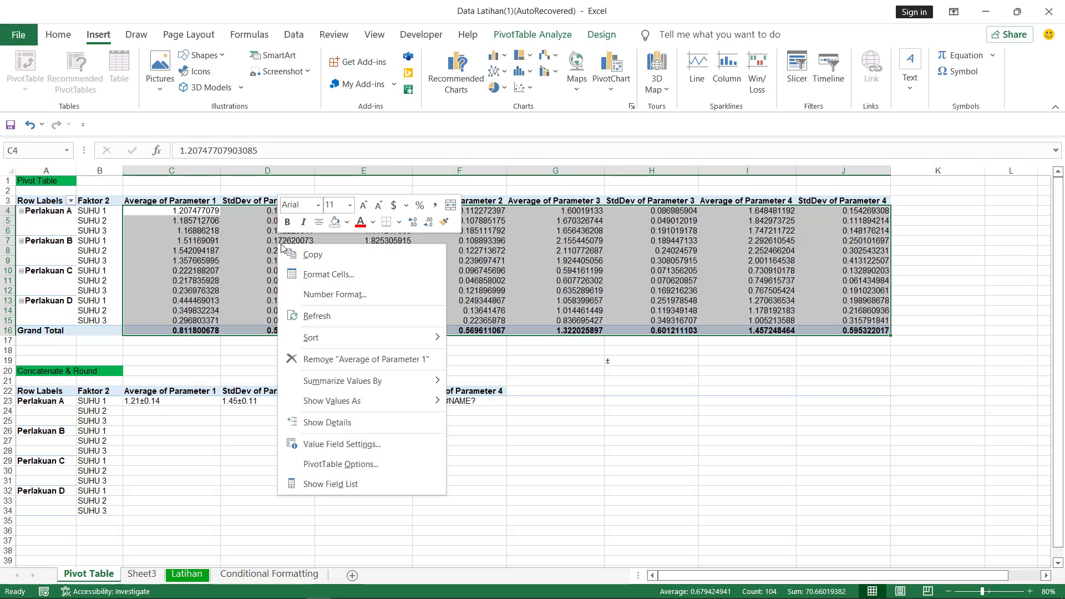
left_click(348, 293)
left_click(193, 181)
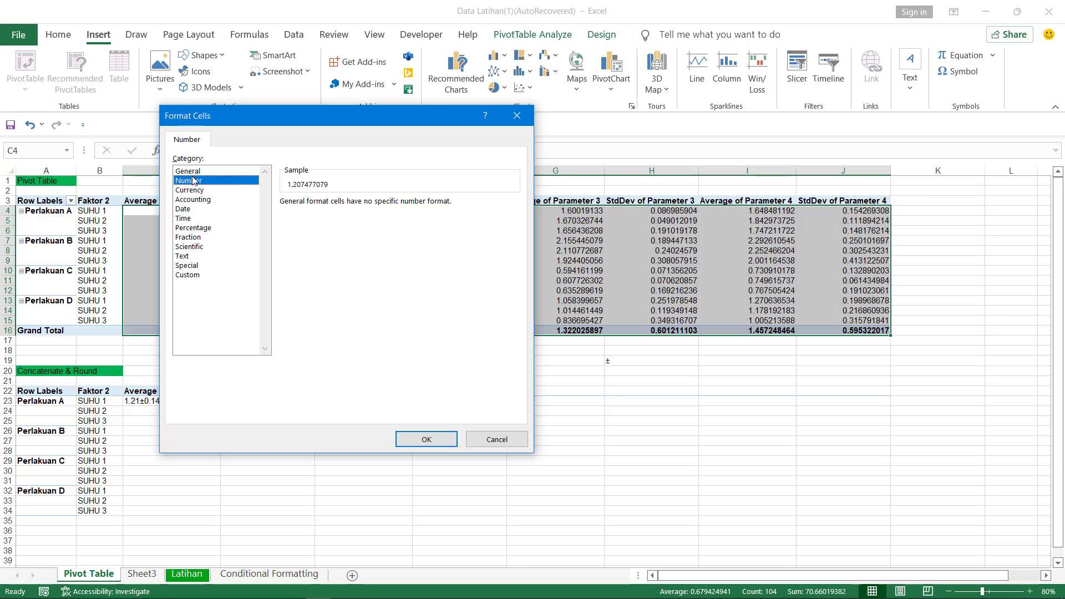
left_click_drag(307, 115, 838, 176)
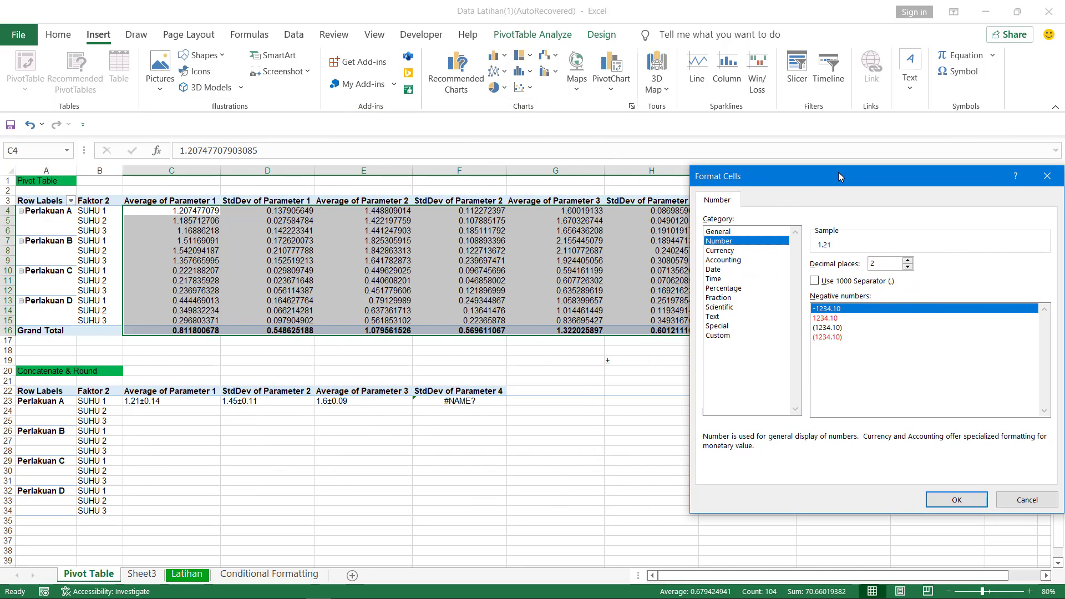
left_click(815, 281)
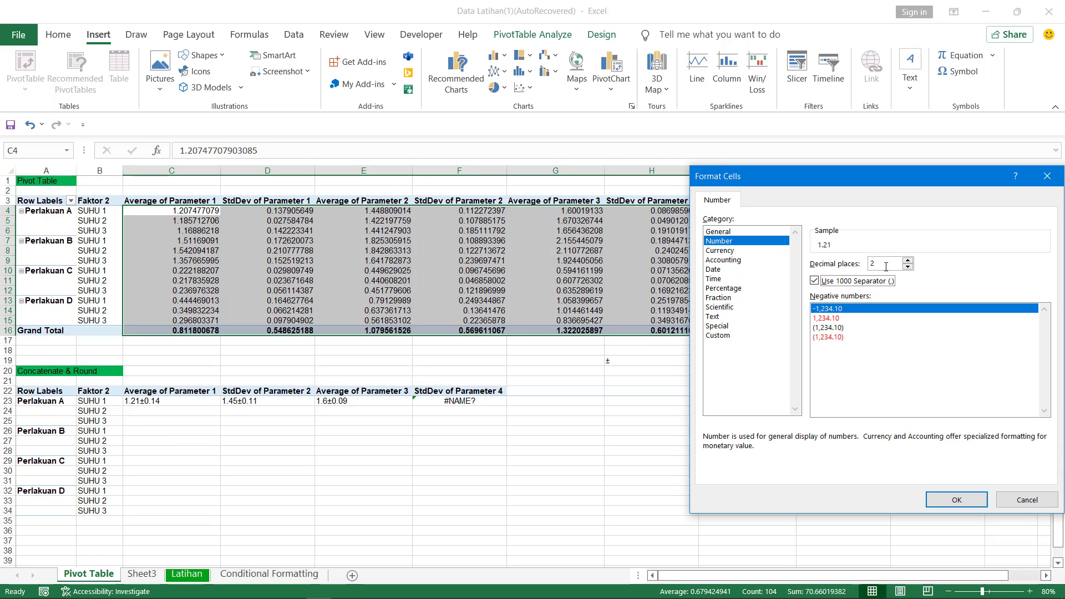
left_click(953, 499)
- Format the StdDev of Parameter 1 values in D4:D16 as Number with 2 decimal places and a 1000 separator
left_click(251, 229)
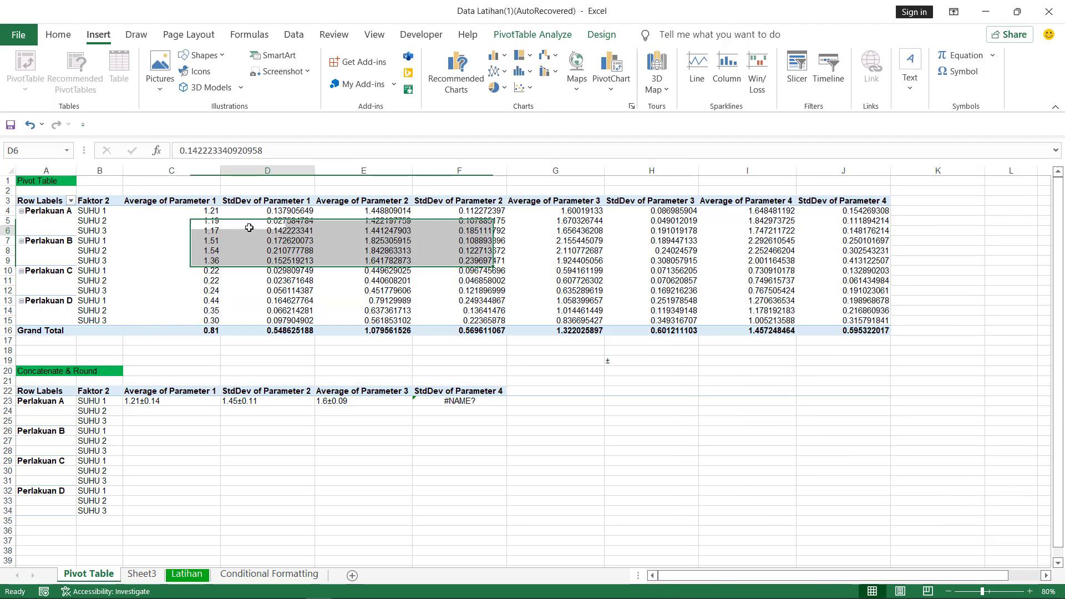
left_click(294, 211)
left_click_drag(307, 210, 308, 331)
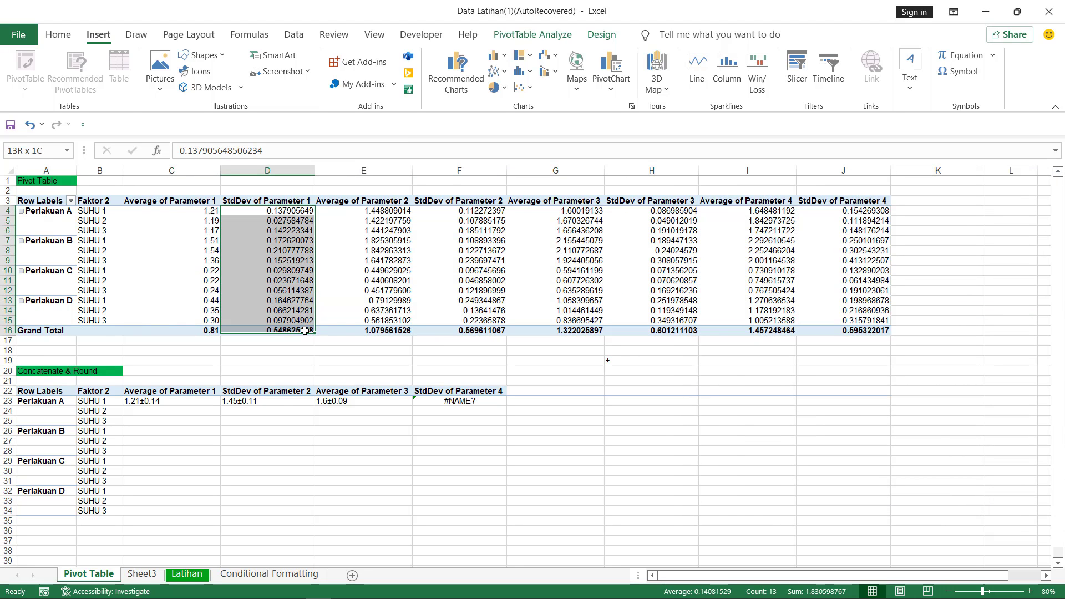
right_click(290, 228)
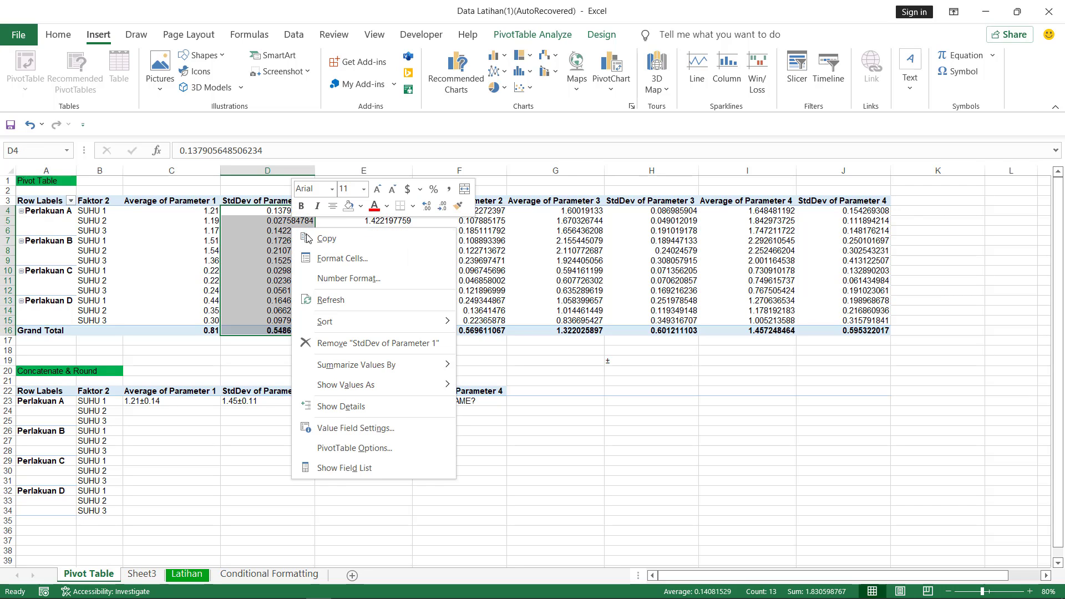
left_click(741, 292)
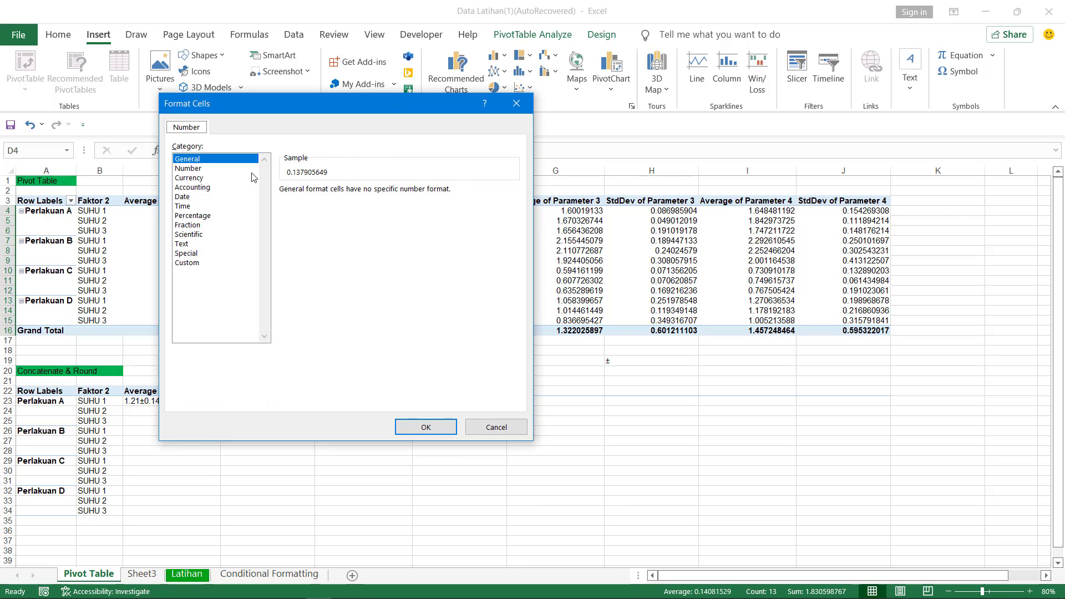
left_click(195, 169)
left_click(283, 208)
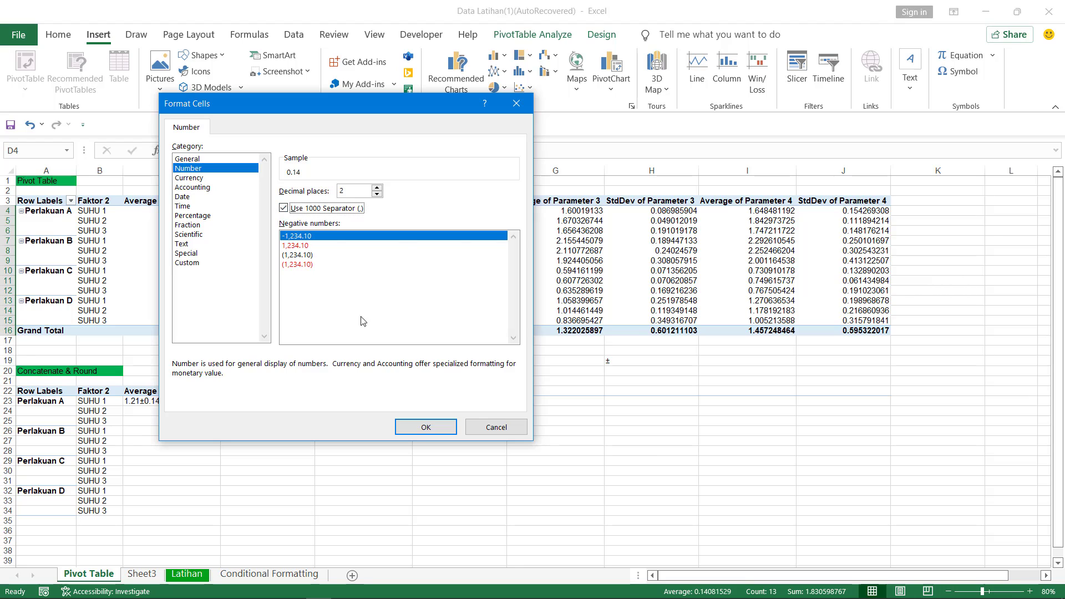
left_click(426, 427)
- Format the Average of Parameter 2 column, E3:E16, as Number with 2 decimal places and a 1000 separator
left_click(342, 202)
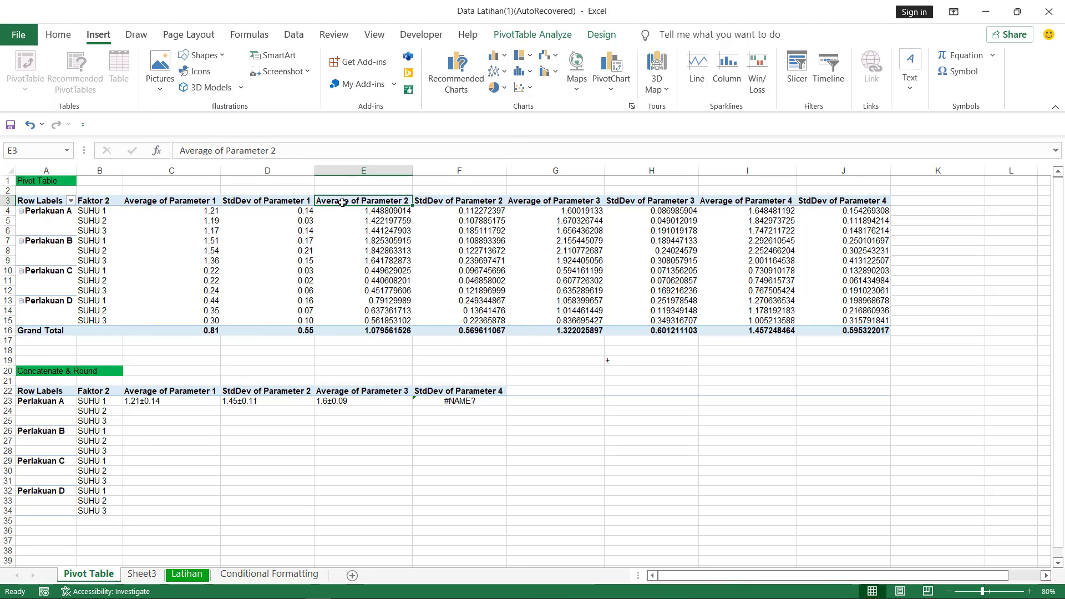
left_click_drag(342, 202, 361, 331)
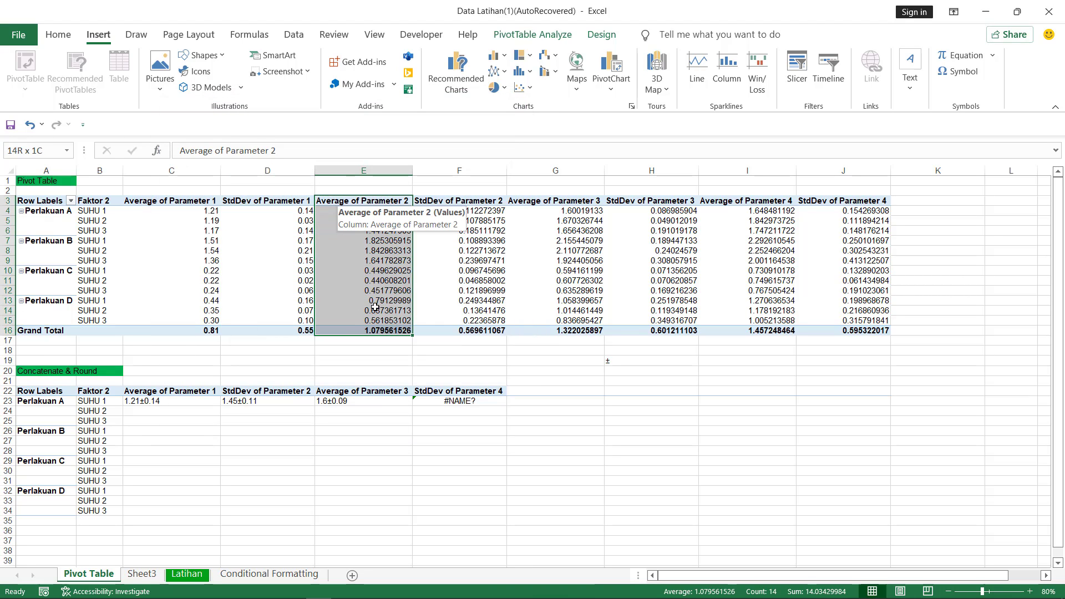
right_click(385, 239)
left_click(428, 270)
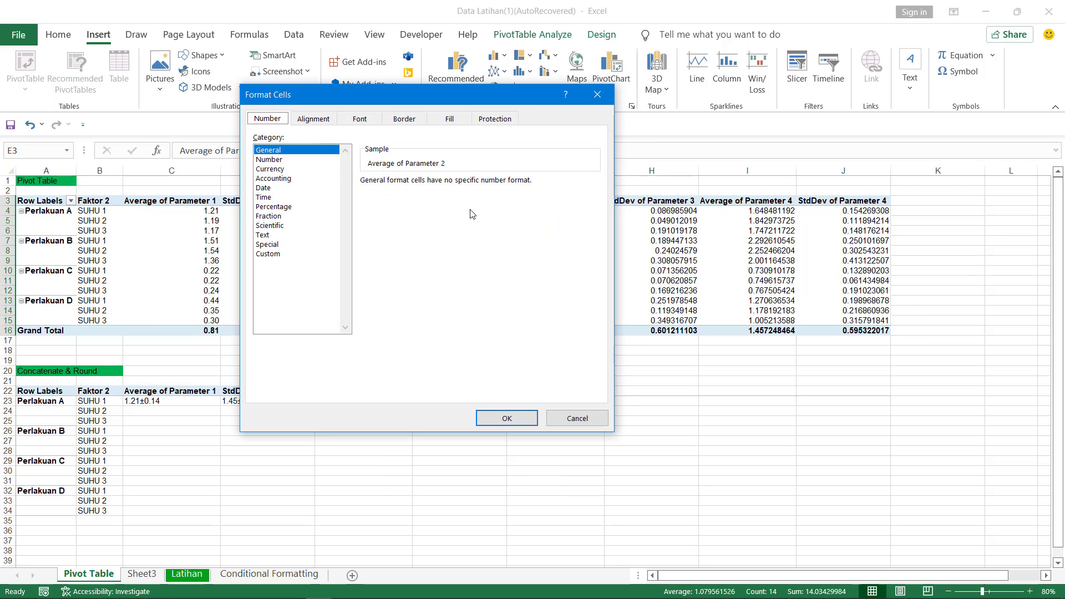
left_click(286, 159)
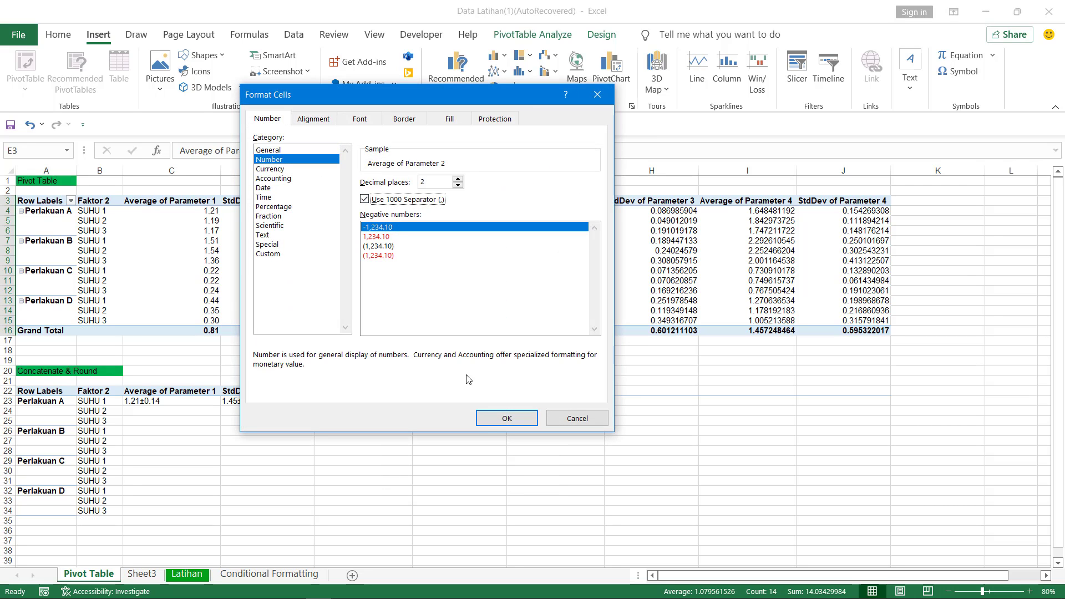
left_click(506, 418)
- Format the StdDev of Parameter 2 column, F3:F16, as Number with 2 decimal places and a 1000 separator
left_click(446, 201)
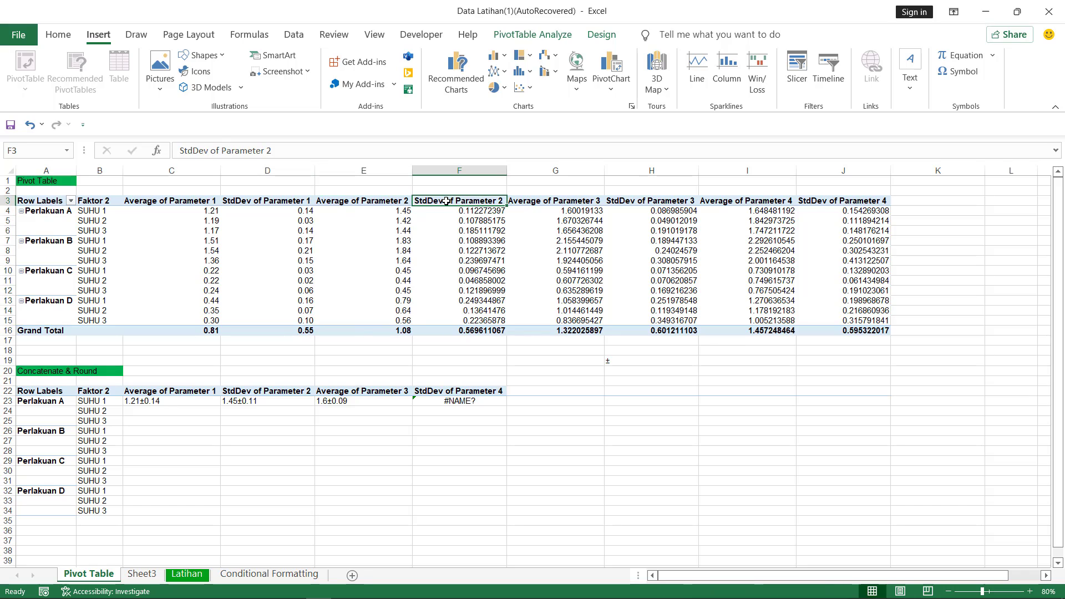
left_click(461, 195)
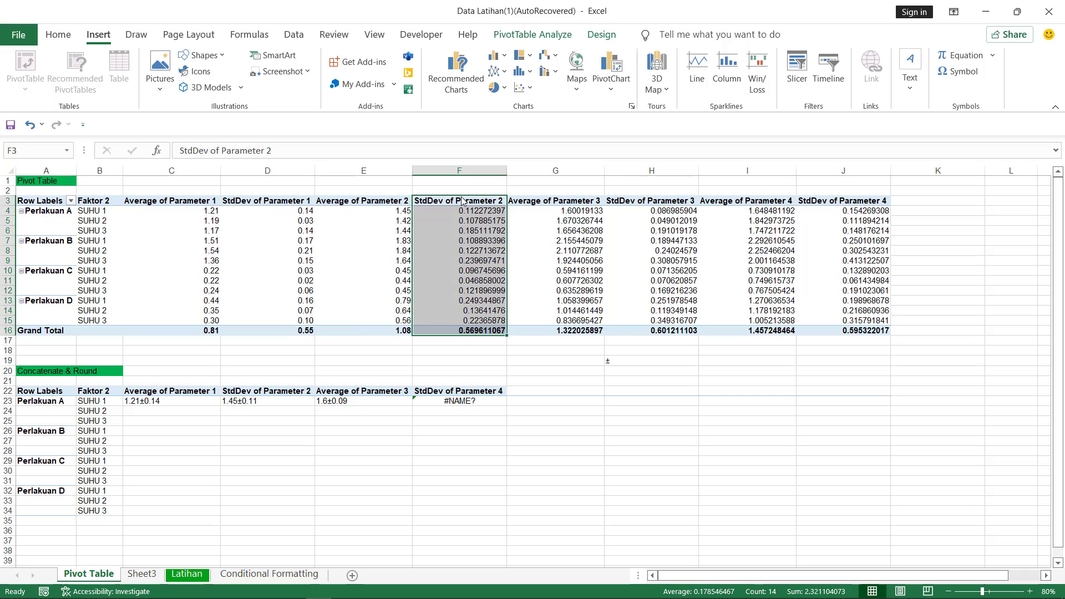
right_click(493, 205)
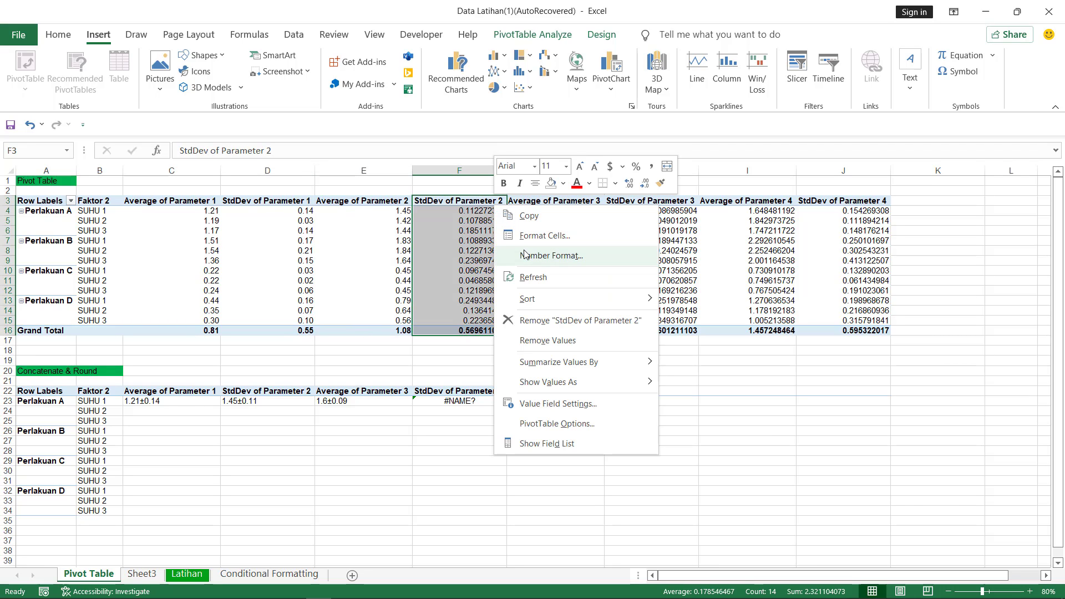
left_click(522, 237)
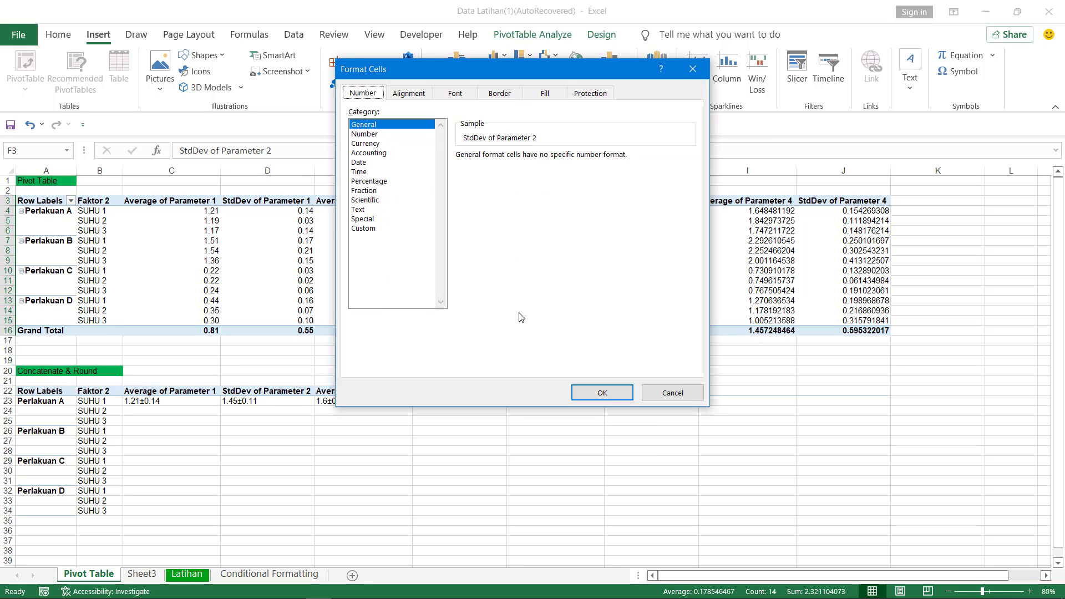
left_click(371, 135)
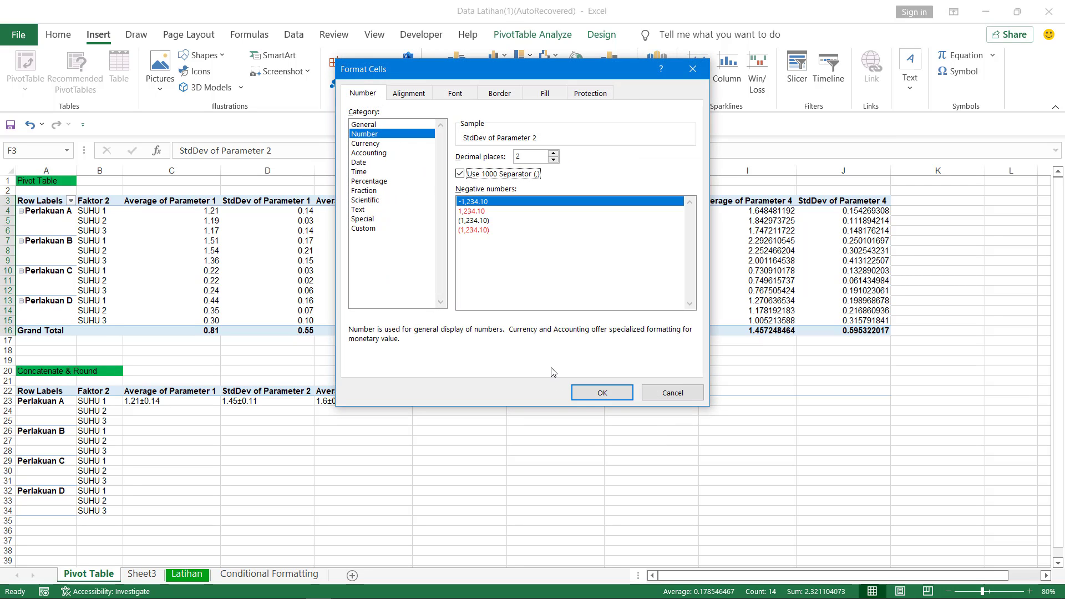
left_click(602, 392)
- Format the Average of Parameter 3 column, G3:G16, as Number with 2 decimal places and a 1000 separator
left_click(532, 201)
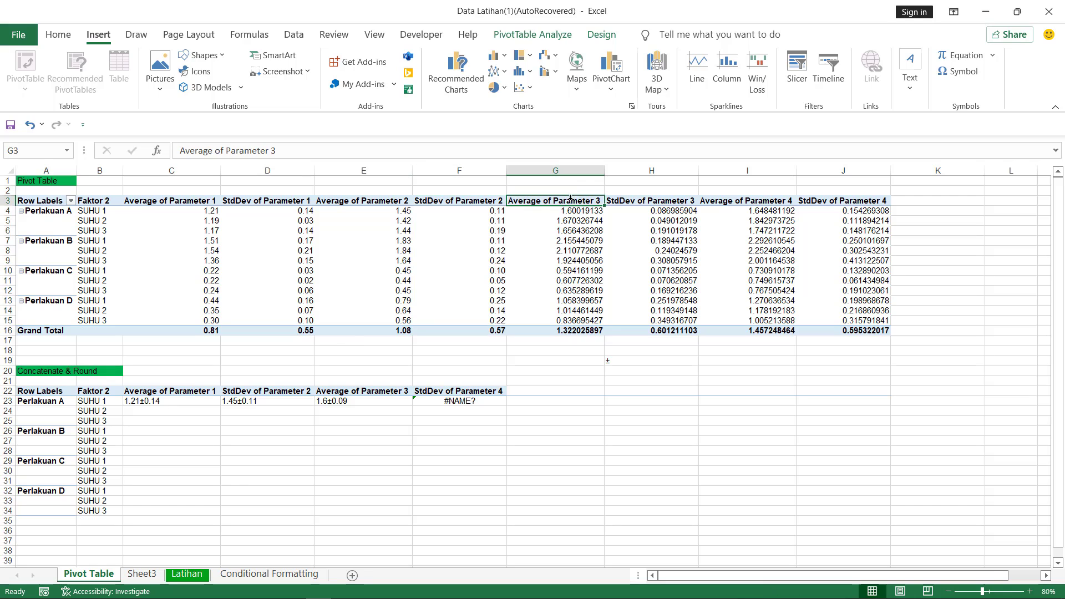
left_click(572, 195)
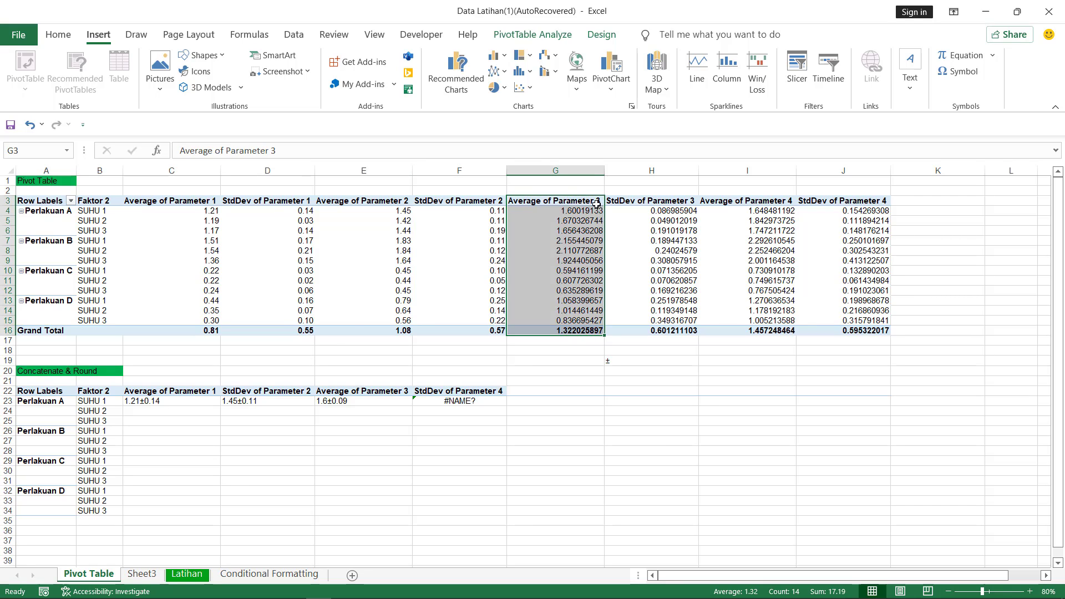
right_click(594, 200)
left_click(620, 241)
left_click(460, 127)
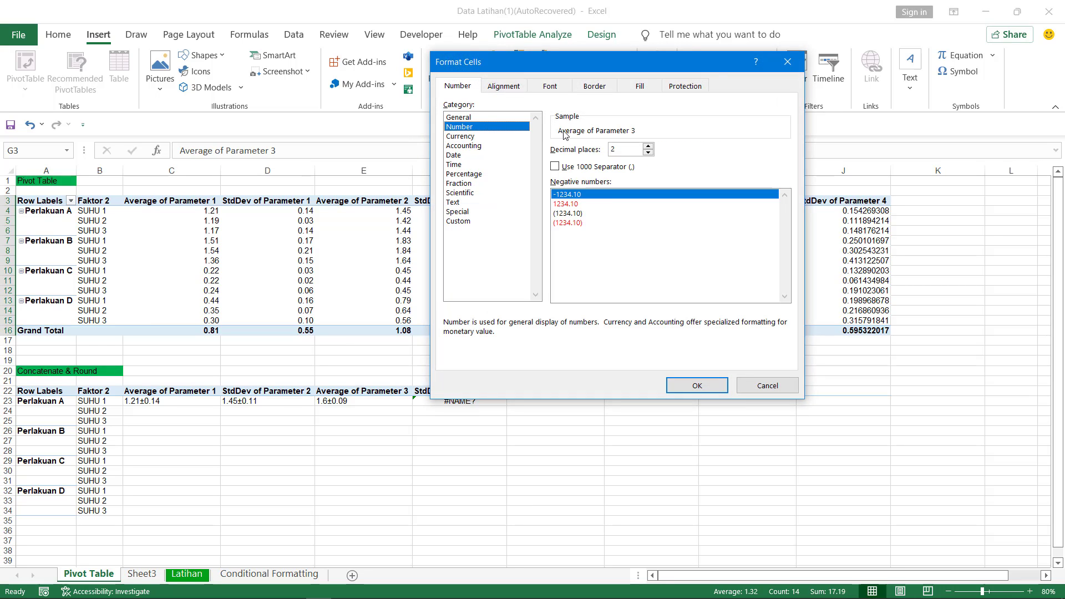
left_click(555, 167)
left_click(688, 386)
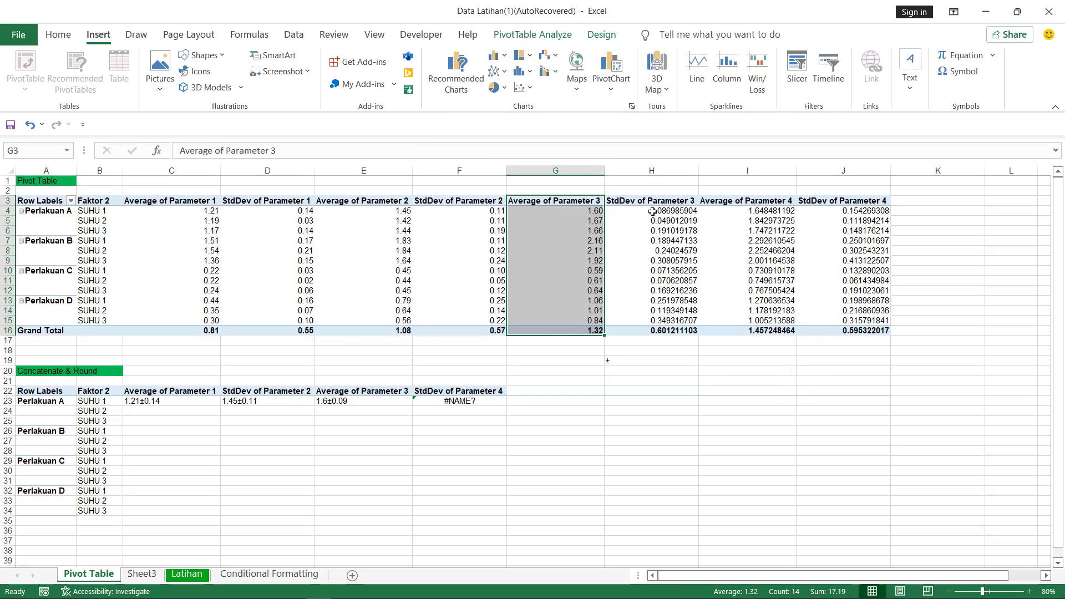
- Format the StdDev of Parameter 3 column, H3:H16, as Number with 2 decimal places and a 1000 separator
left_click(655, 202)
right_click(655, 203)
key("Escape")
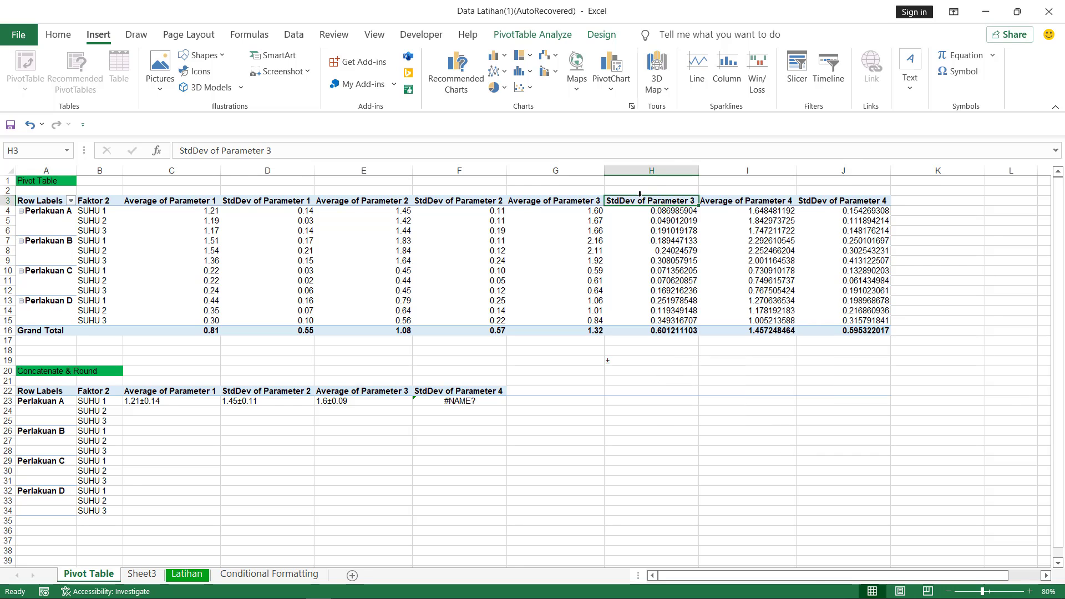
left_click(639, 194)
right_click(652, 201)
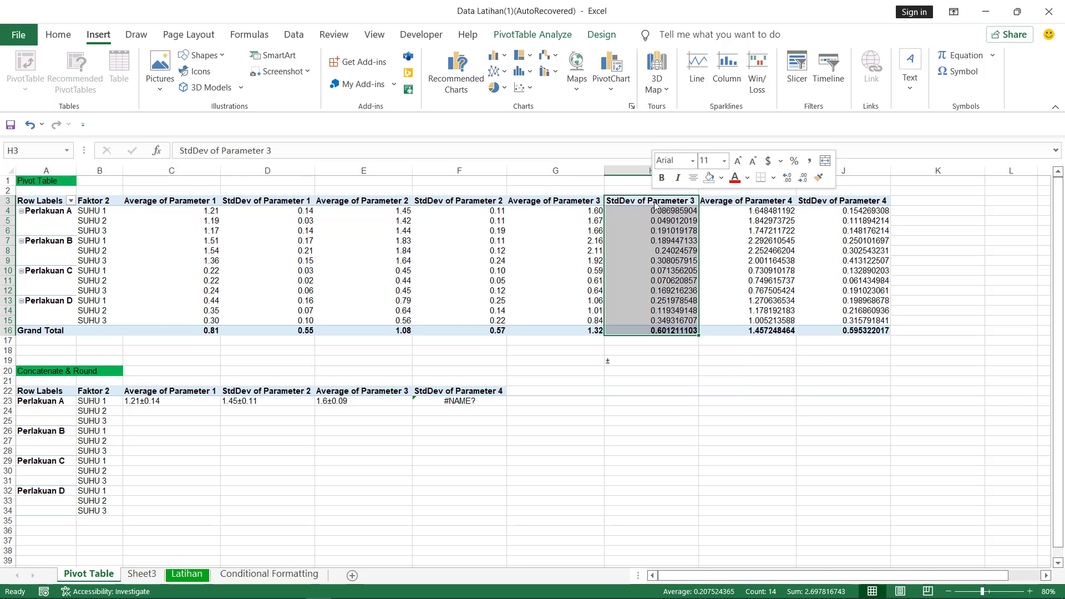
left_click(686, 229)
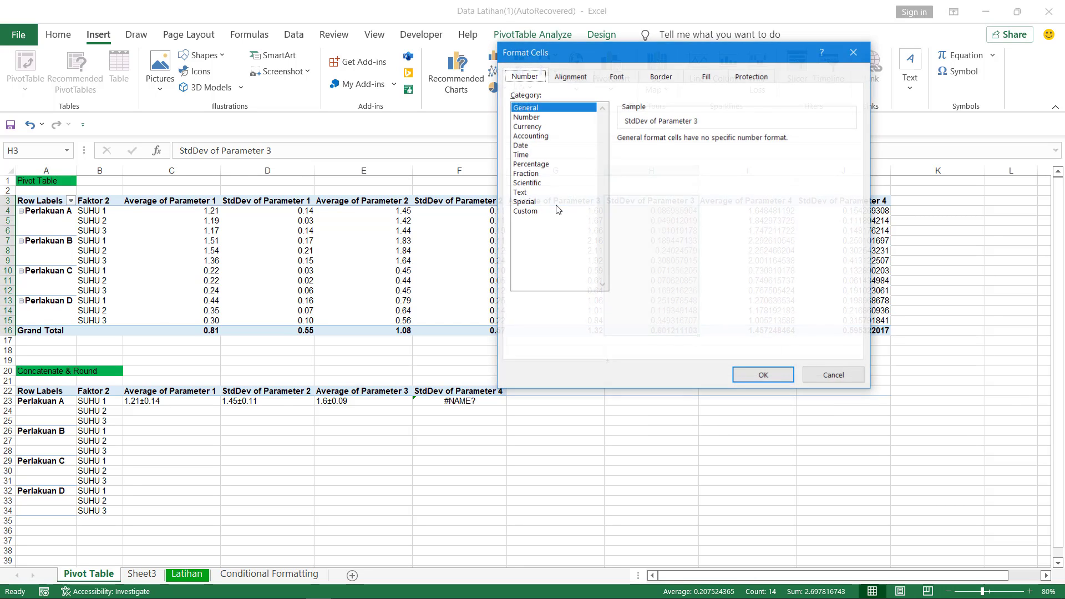
left_click(526, 117)
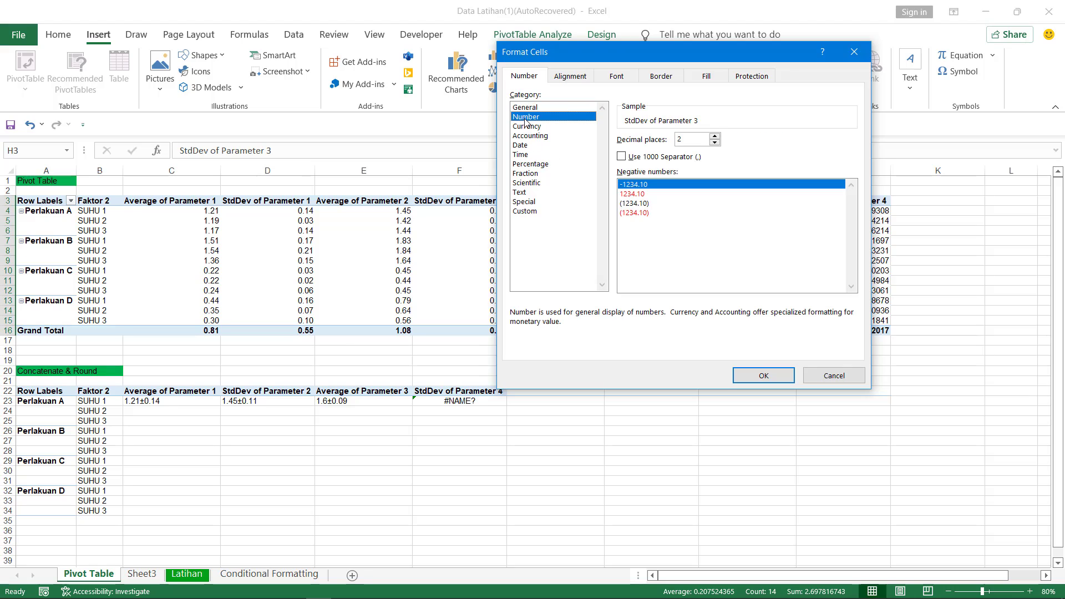
left_click(645, 158)
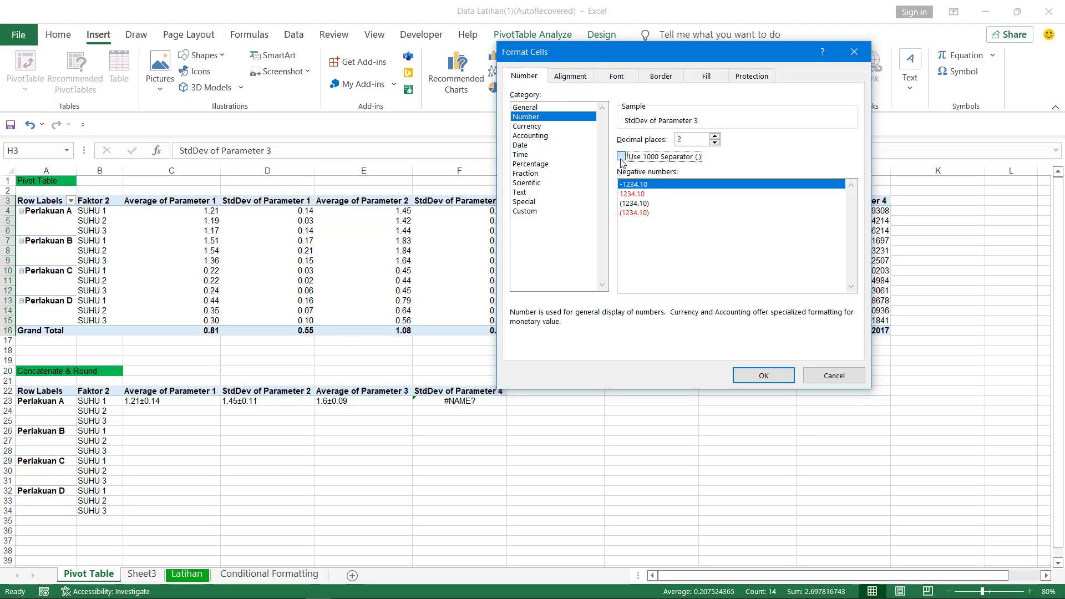
left_click(746, 377)
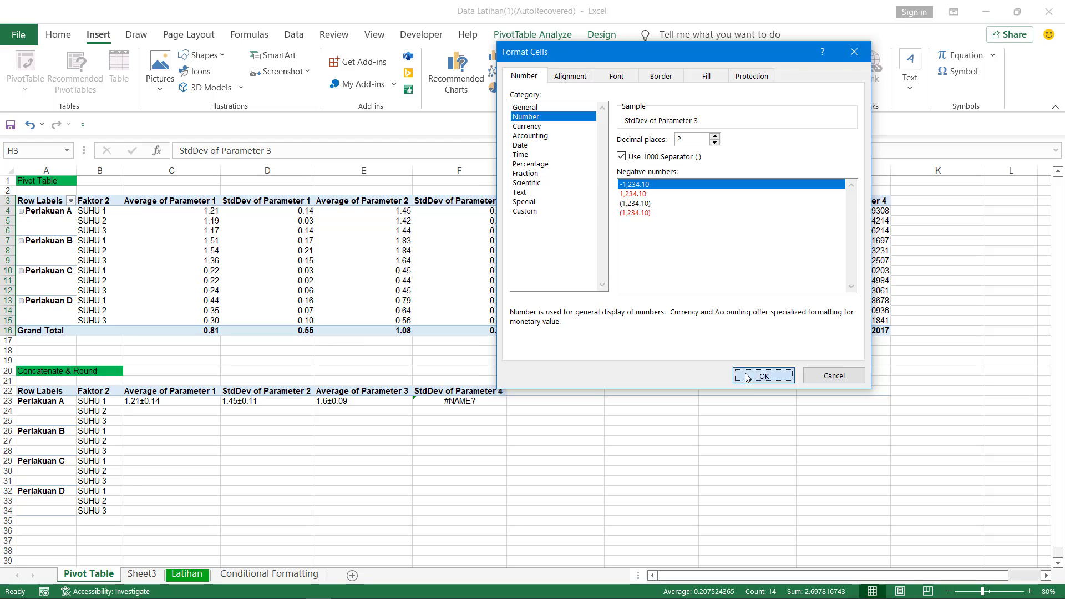
- Format the Average of Parameter 4 column, I3:I16, as Number with 2 decimal places and a 1000 separator
left_click(735, 203)
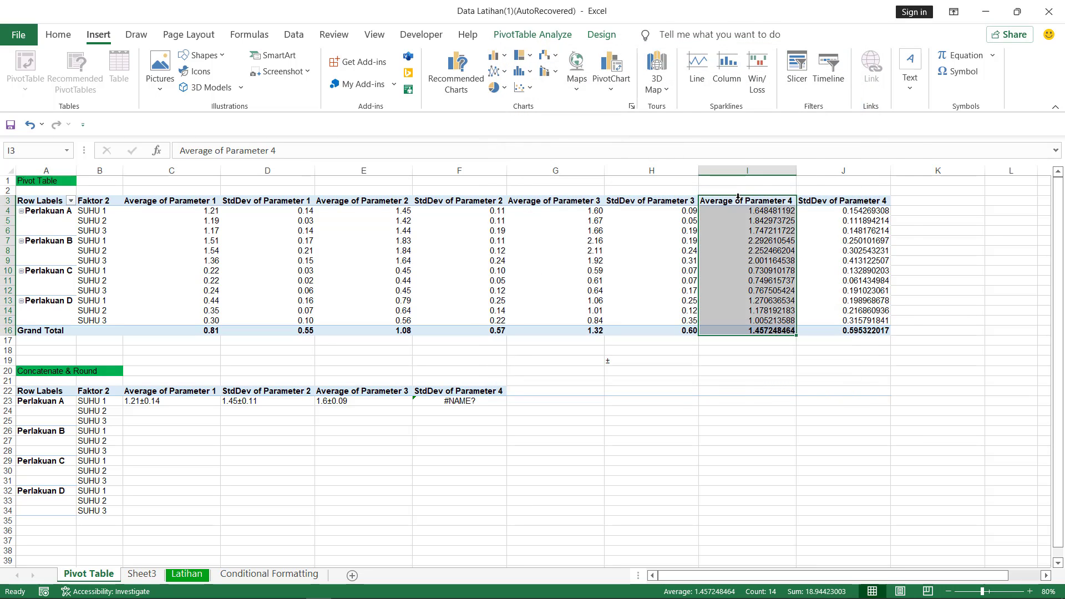
right_click(737, 202)
left_click(782, 230)
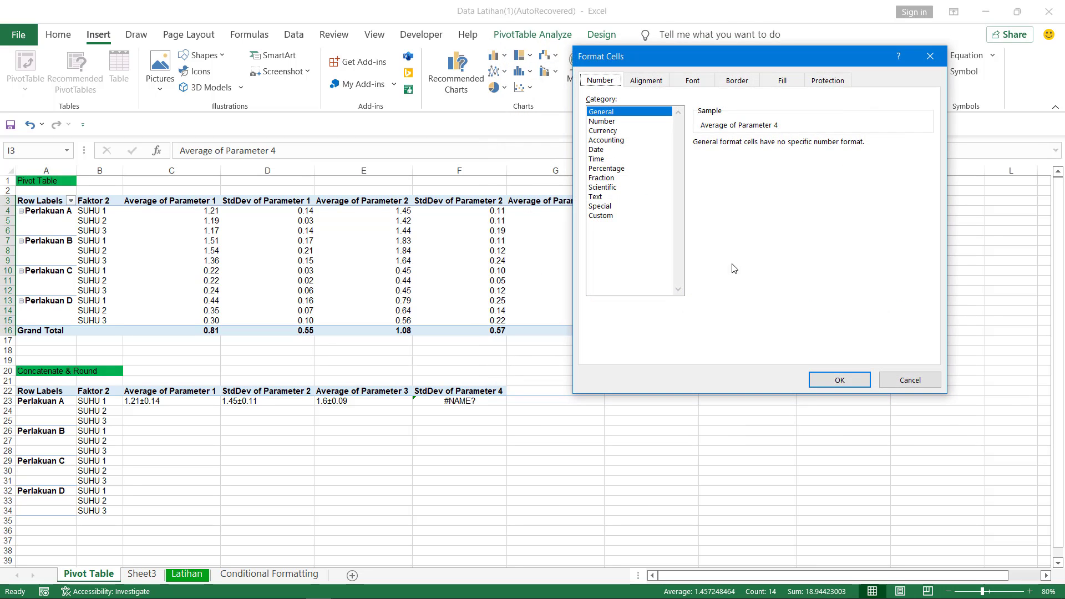
left_click(606, 122)
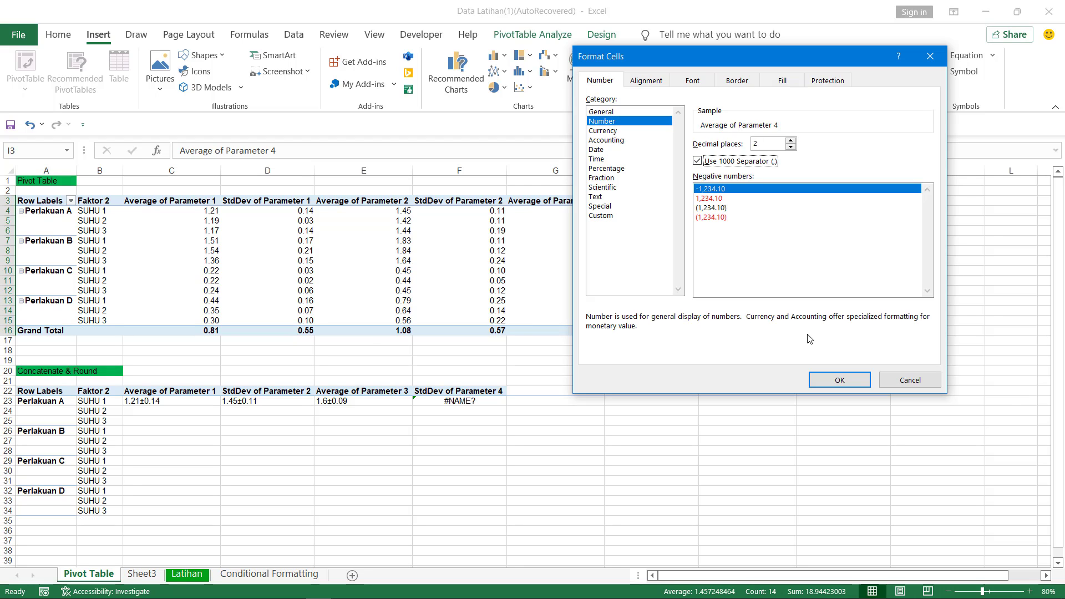
left_click(838, 379)
- Format the StdDev of Parameter 4 column, J3:J16, as Number with 2 decimal places and a 1000 separator
left_click(839, 202)
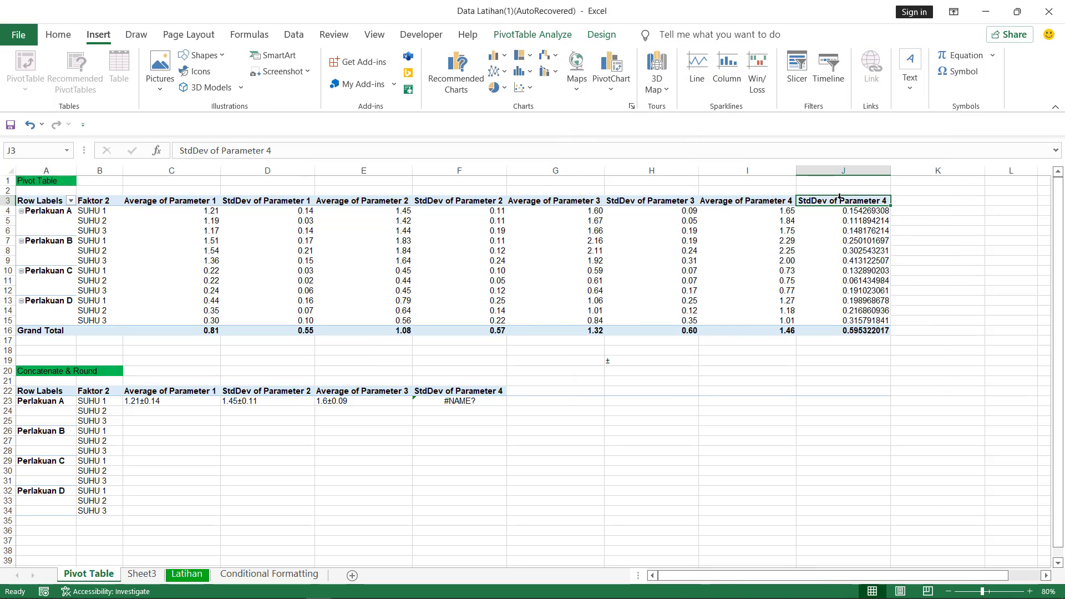
left_click(839, 202)
right_click(839, 202)
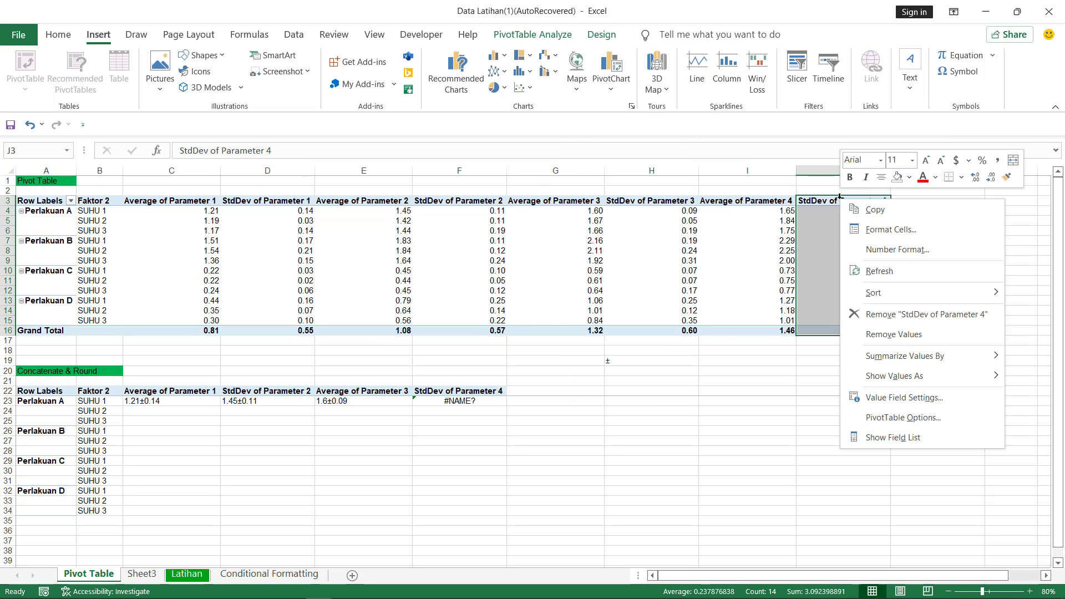
left_click(853, 228)
left_click(705, 118)
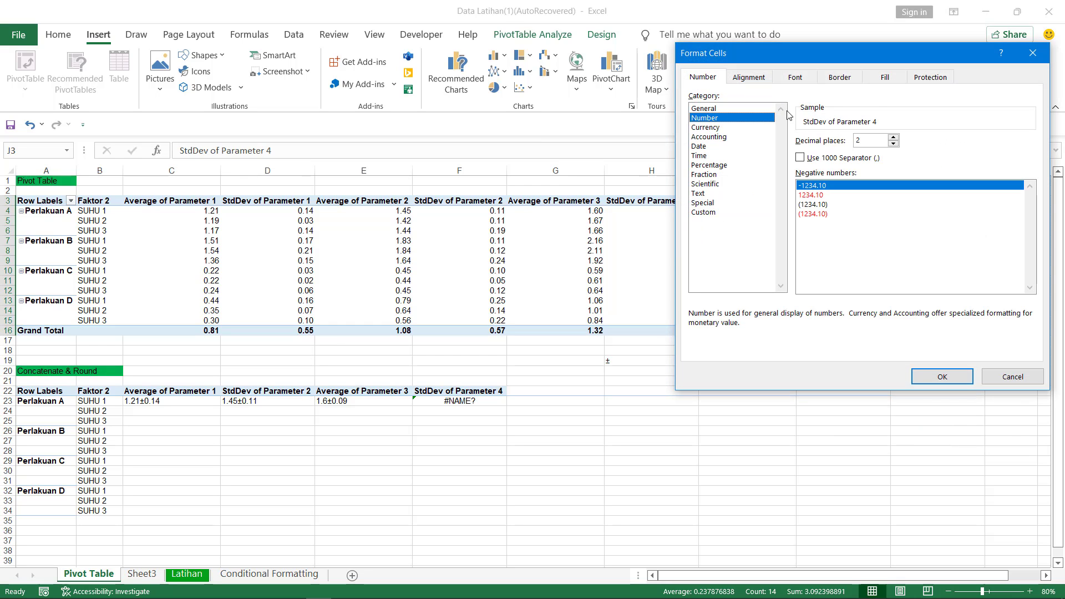
left_click(830, 159)
left_click(924, 379)
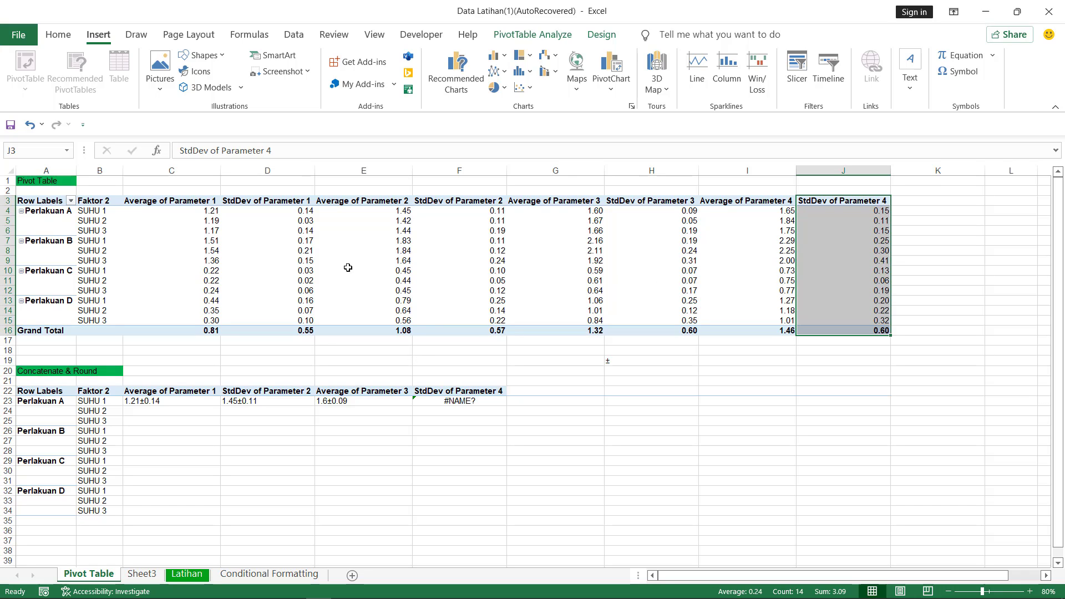
right_click(479, 201)
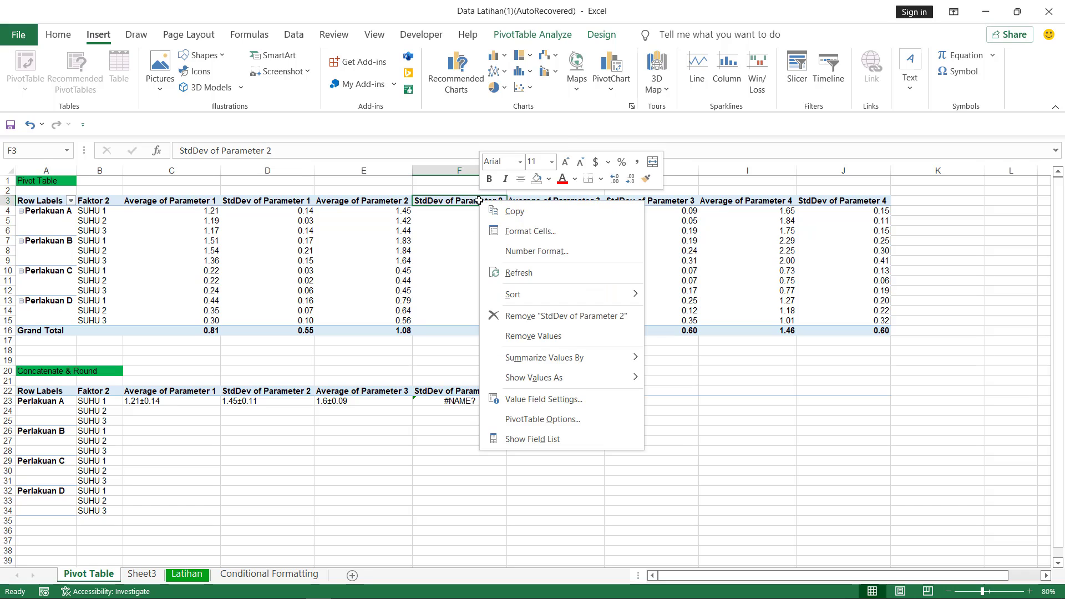
key("Escape")
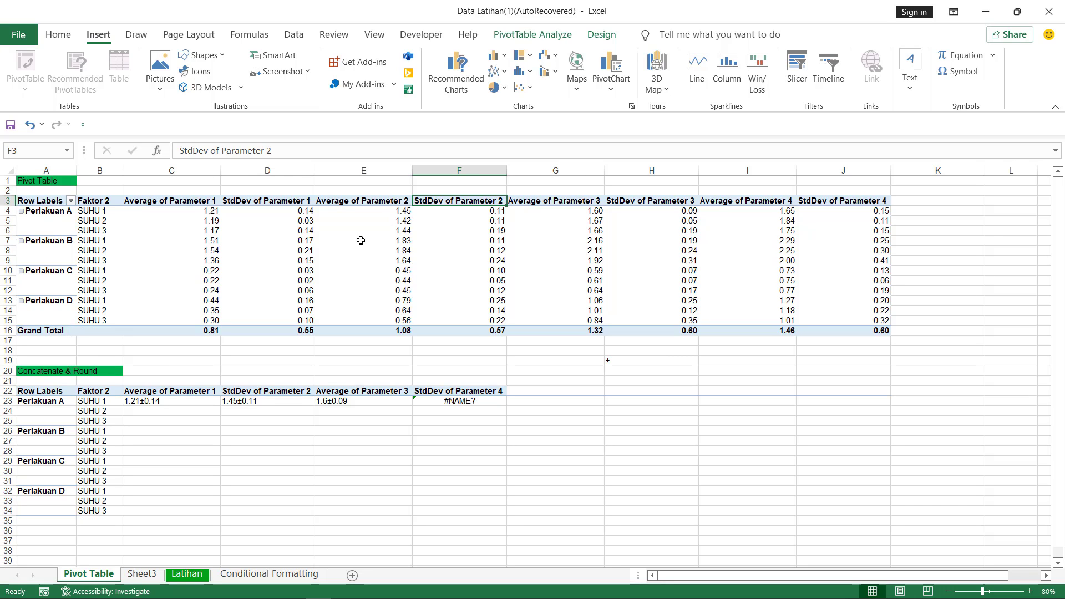
left_click_drag(66, 182, 853, 352)
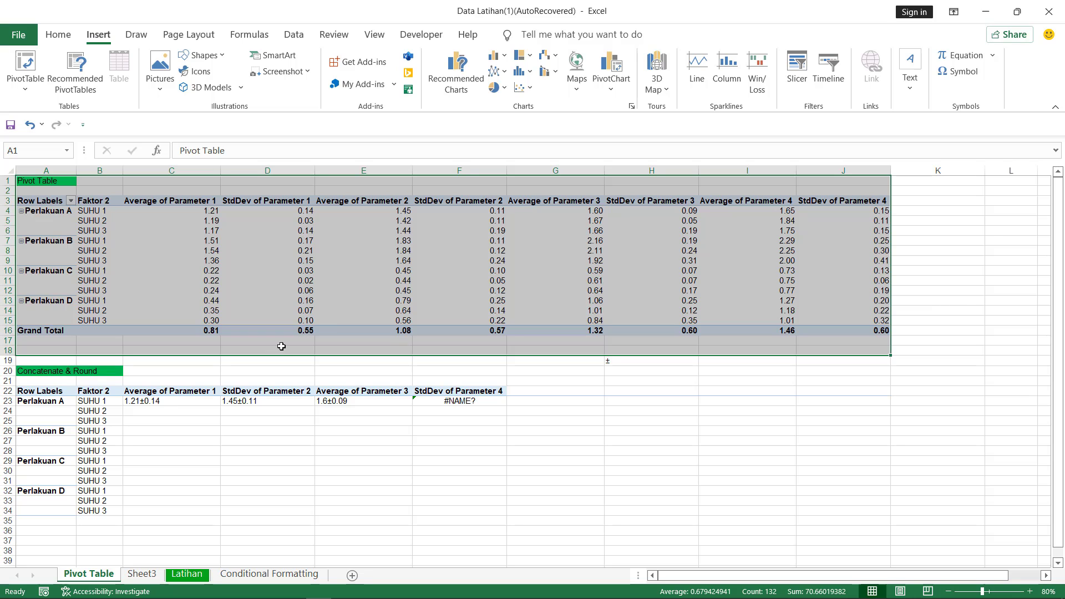
- Copy the data range A1:Q37 from the Latihan sheet and review the table on the Conditional Formatting sheet
left_click(269, 573)
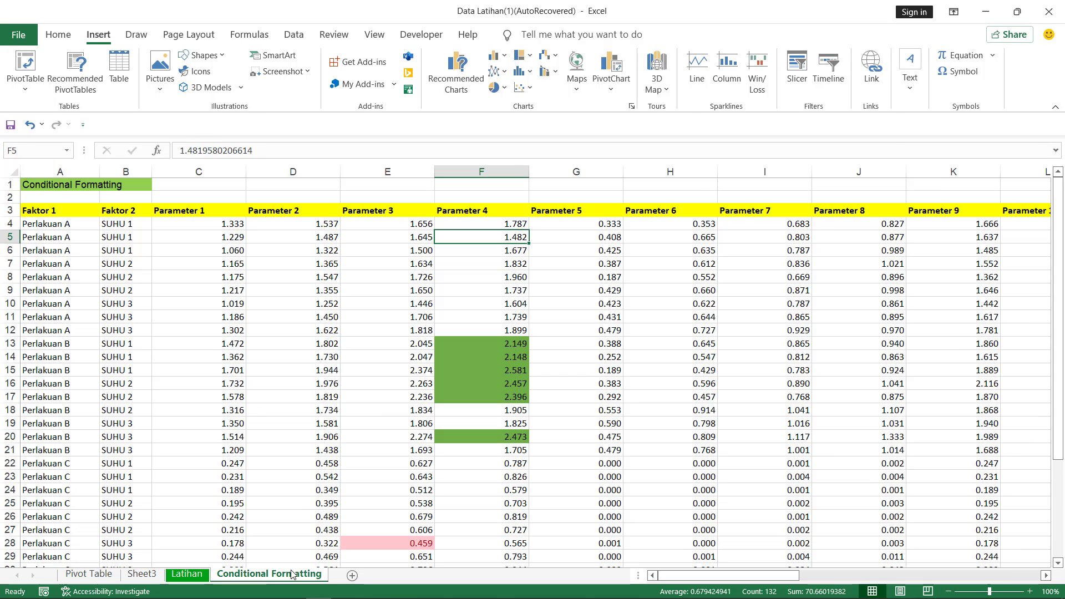
left_click(186, 574)
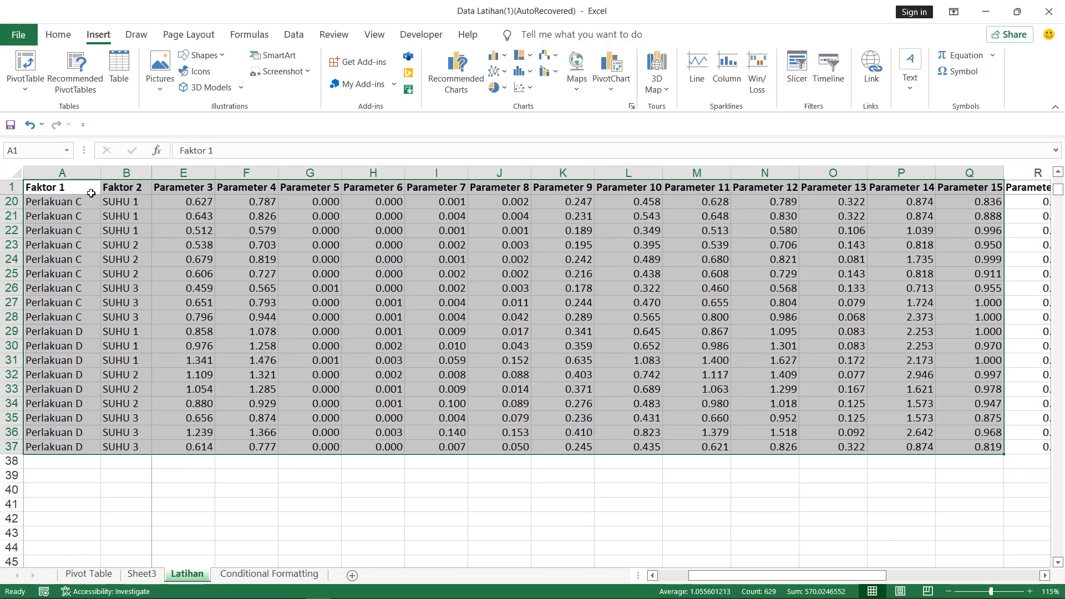
key("ctrl+c")
key("ctrl+q")
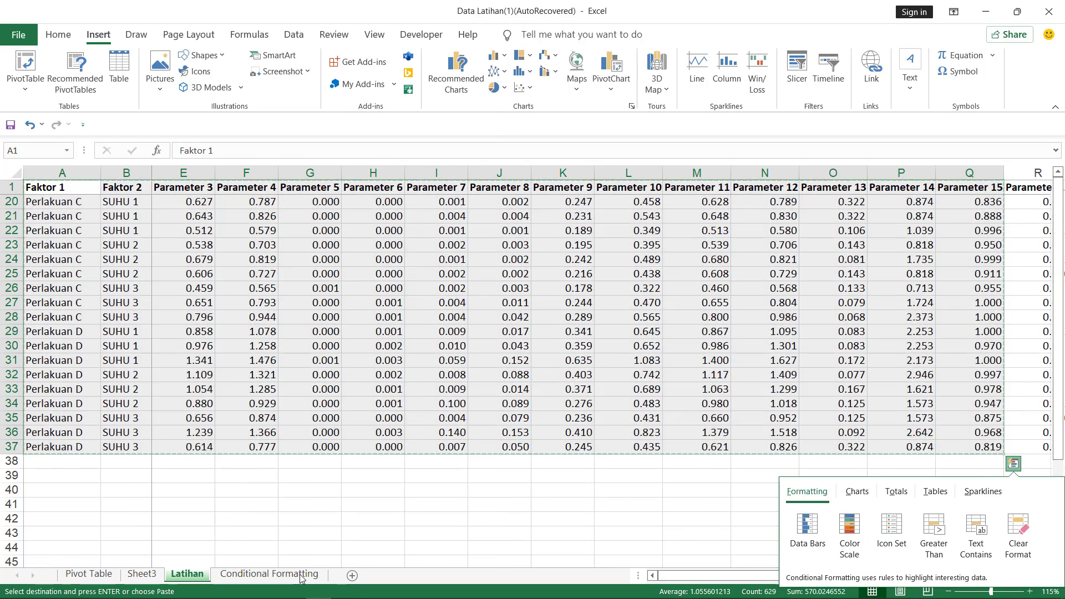
left_click(301, 578)
scroll(368, 402, "down", 12)
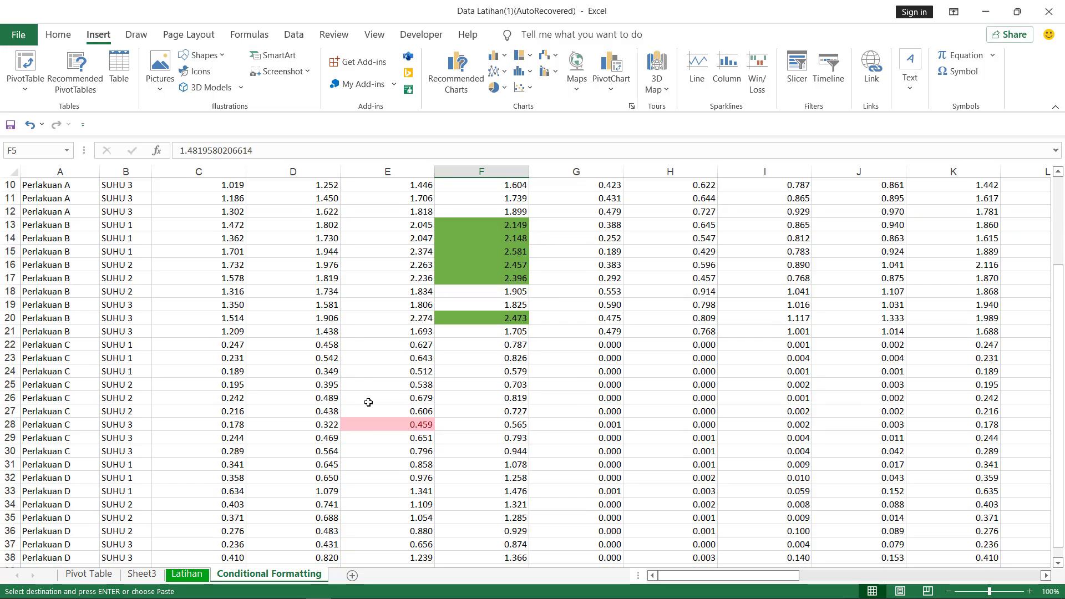
scroll(368, 402, "up", 8)
scroll(368, 402, "up", 4)
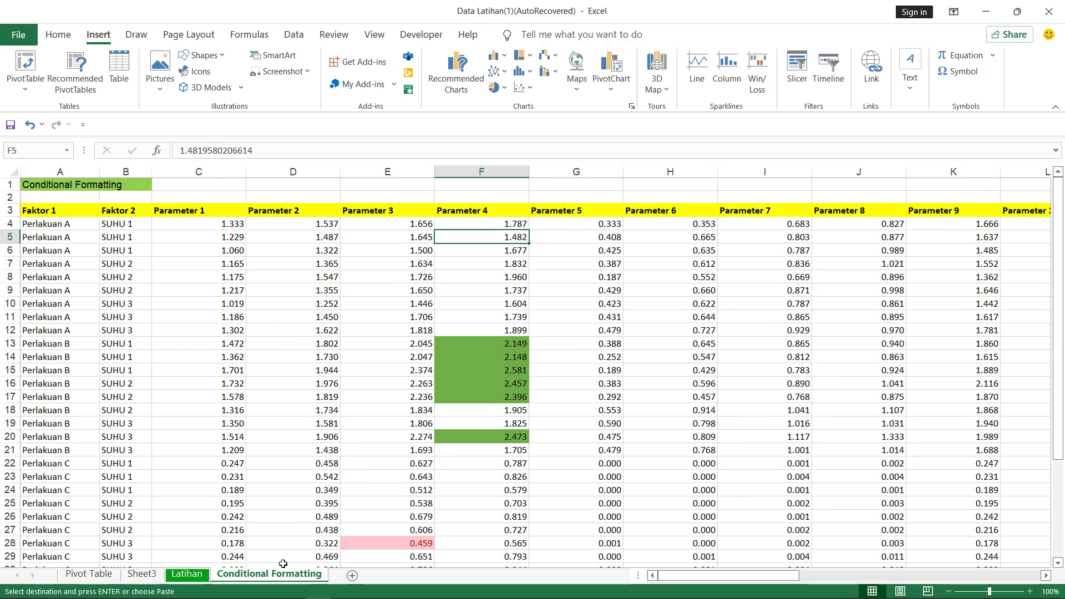
left_click(187, 574)
double_click(231, 374)
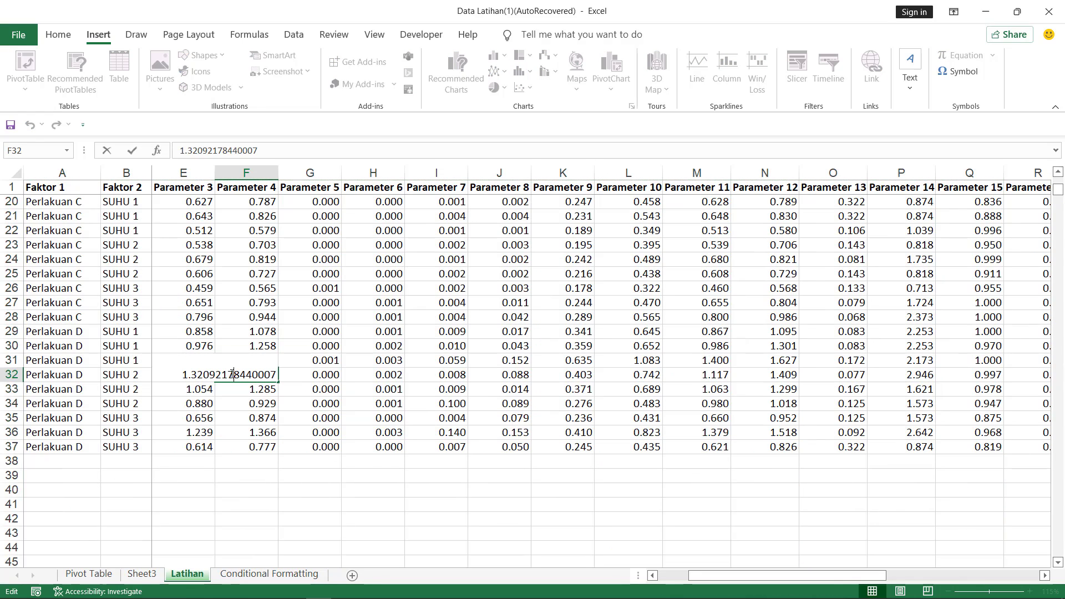
left_click(186, 463)
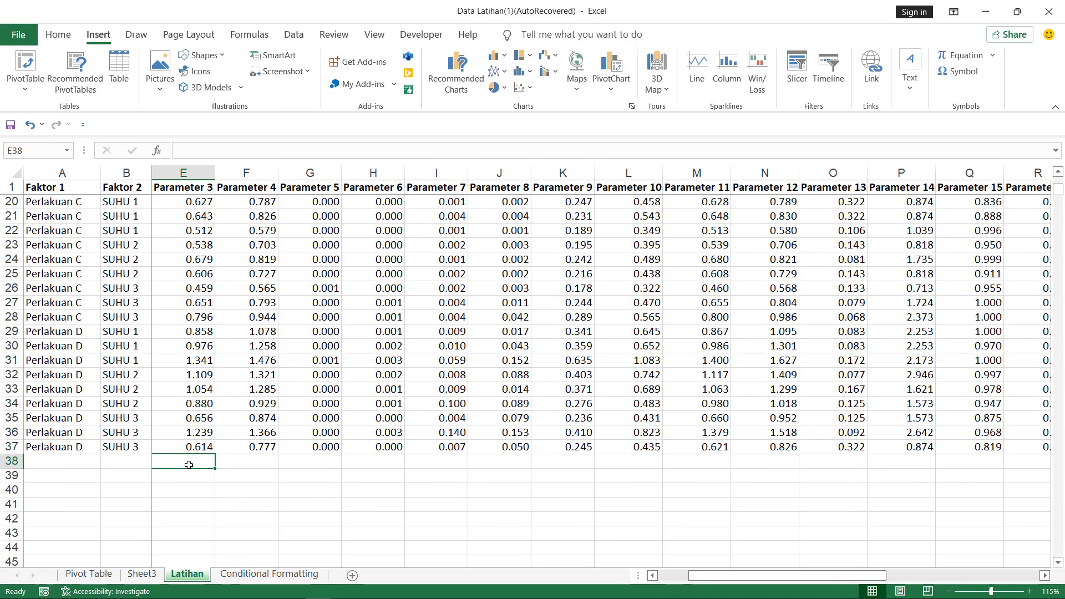
- Switch to the Conditional Formatting sheet and look over the Faktor and Parameter headers in row 3
left_click(280, 575)
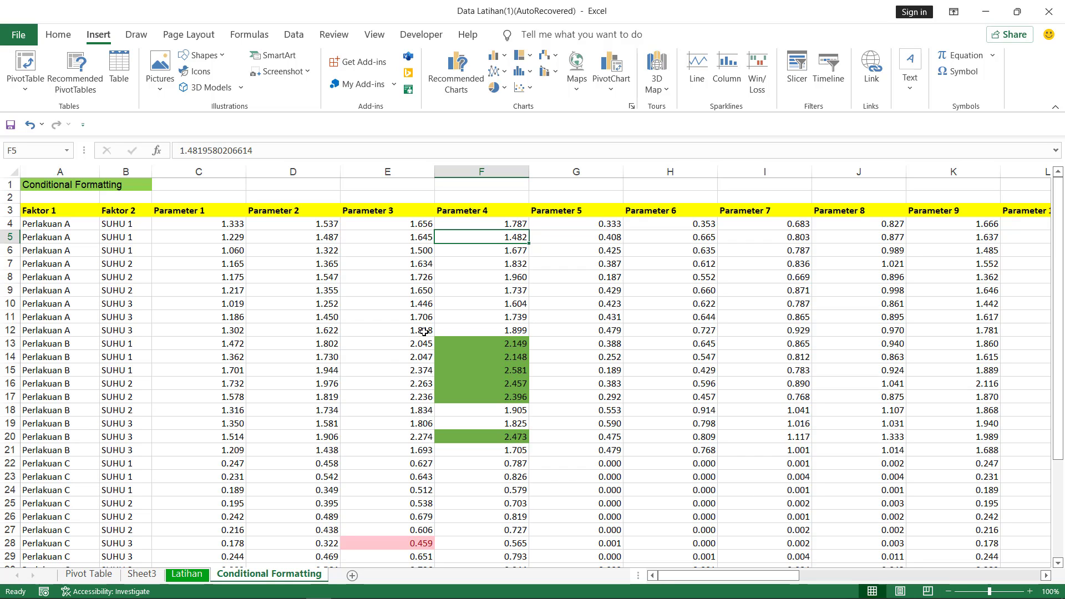
left_click(188, 573)
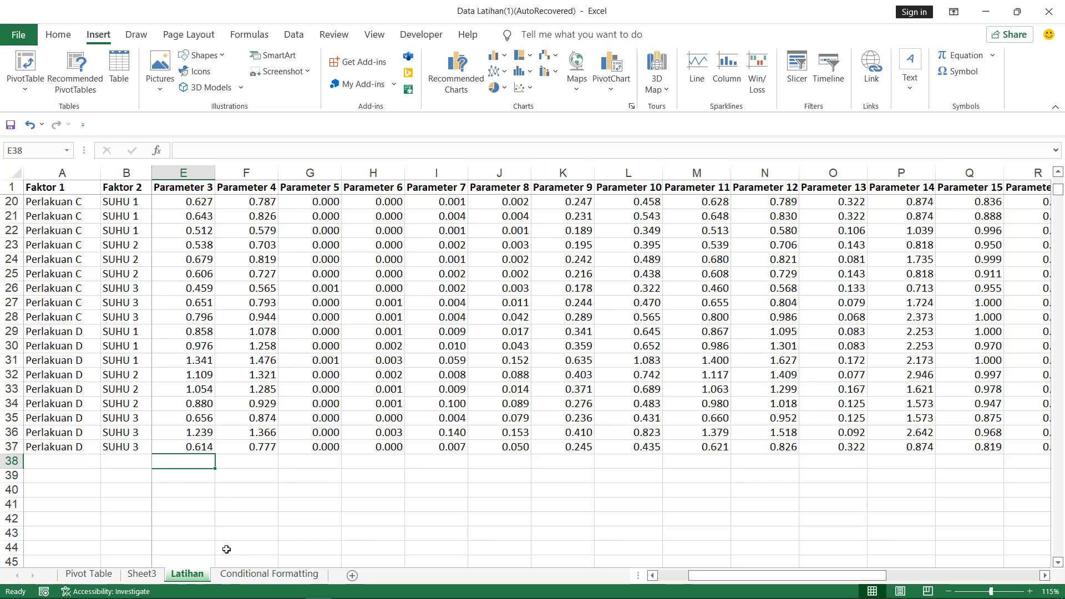
left_click(261, 574)
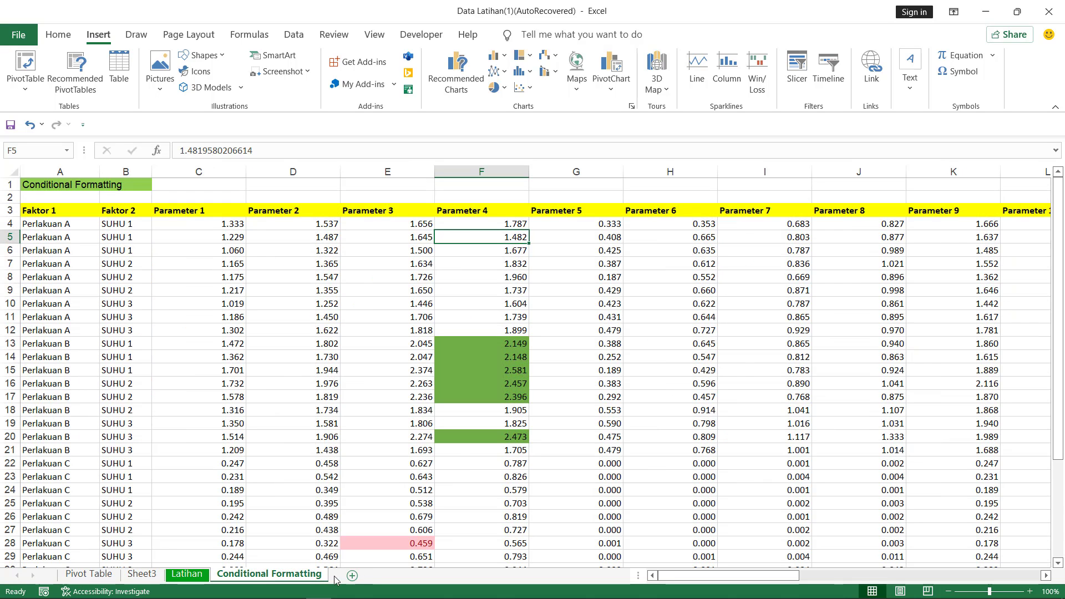
left_click(40, 212)
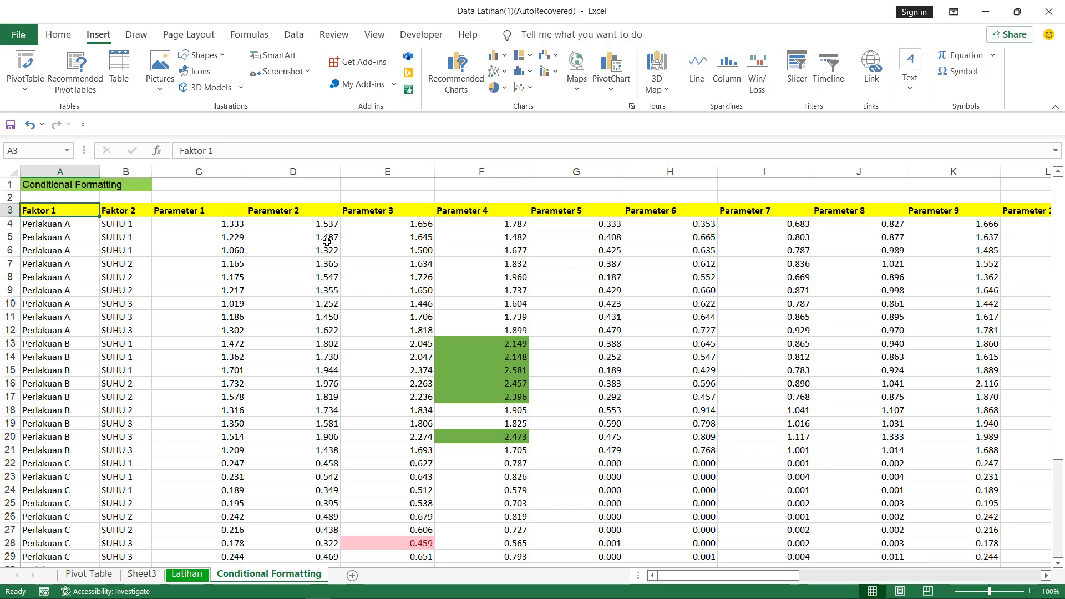
scroll(335, 244, "down", 2)
scroll(311, 241, "up", 2)
left_click_drag(72, 213, 1029, 212)
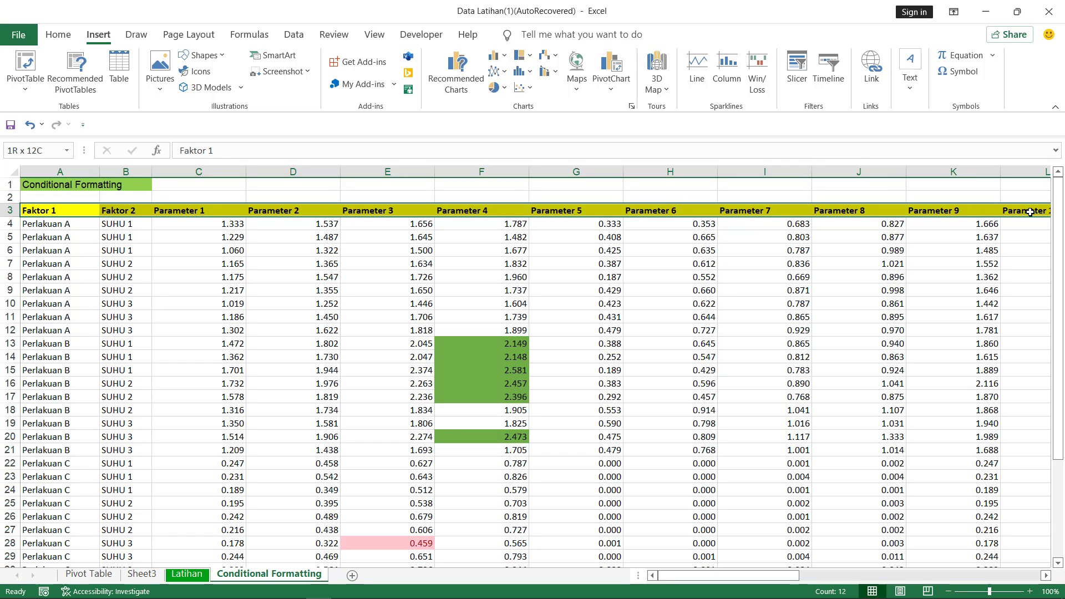
left_click(782, 227)
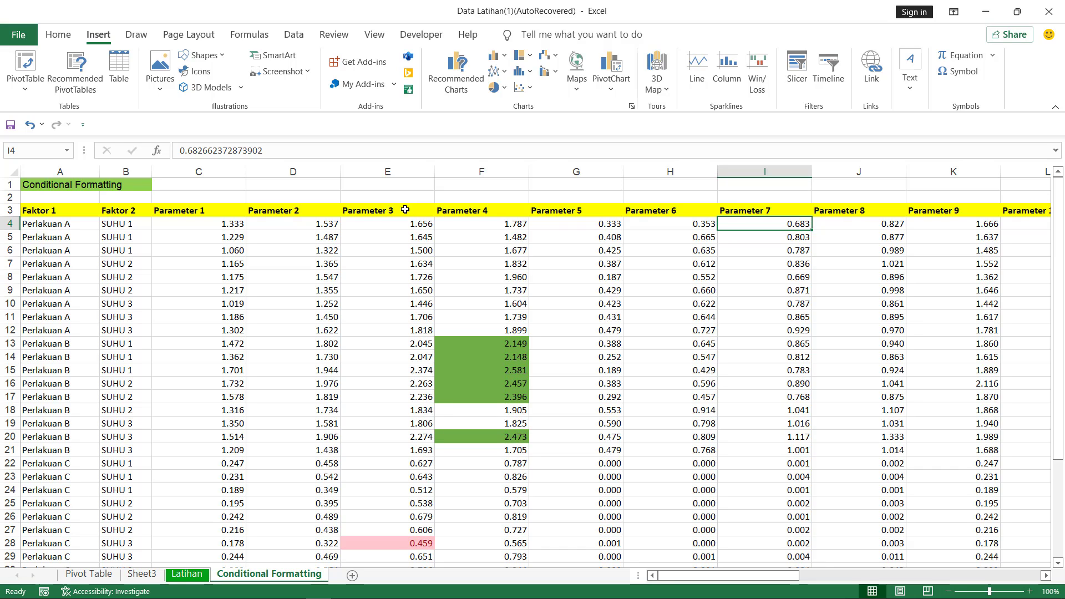
- Highlight Parameter 3 cells E3:E39 that are less than 0.5 with Light Red Fill with Dark Red Text
left_click_drag(410, 209, 410, 522)
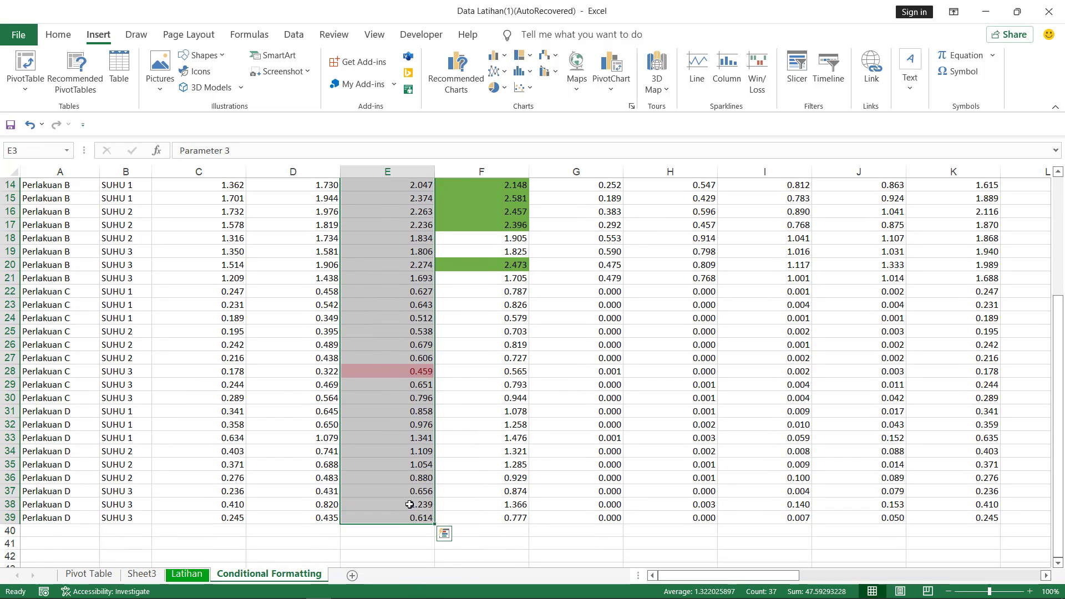
scroll(411, 521, "up", 5)
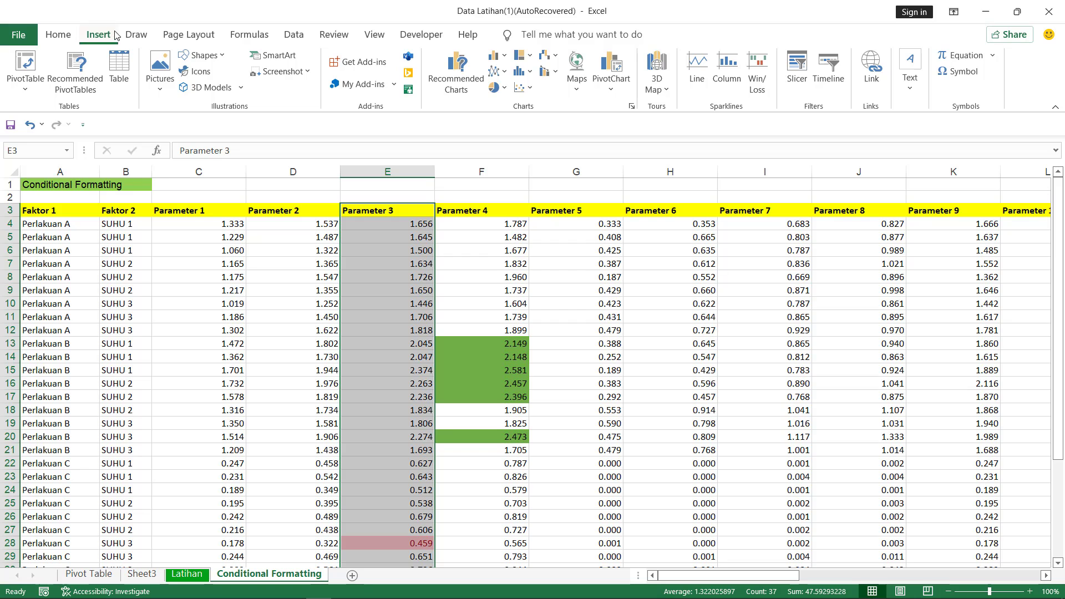
left_click(131, 35)
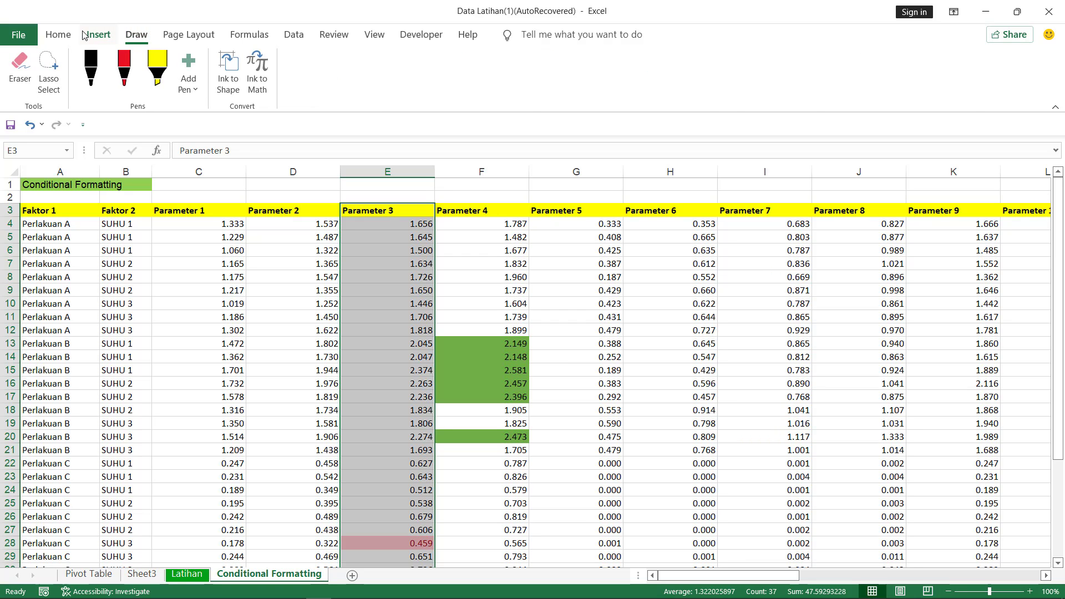
left_click(97, 36)
left_click(60, 35)
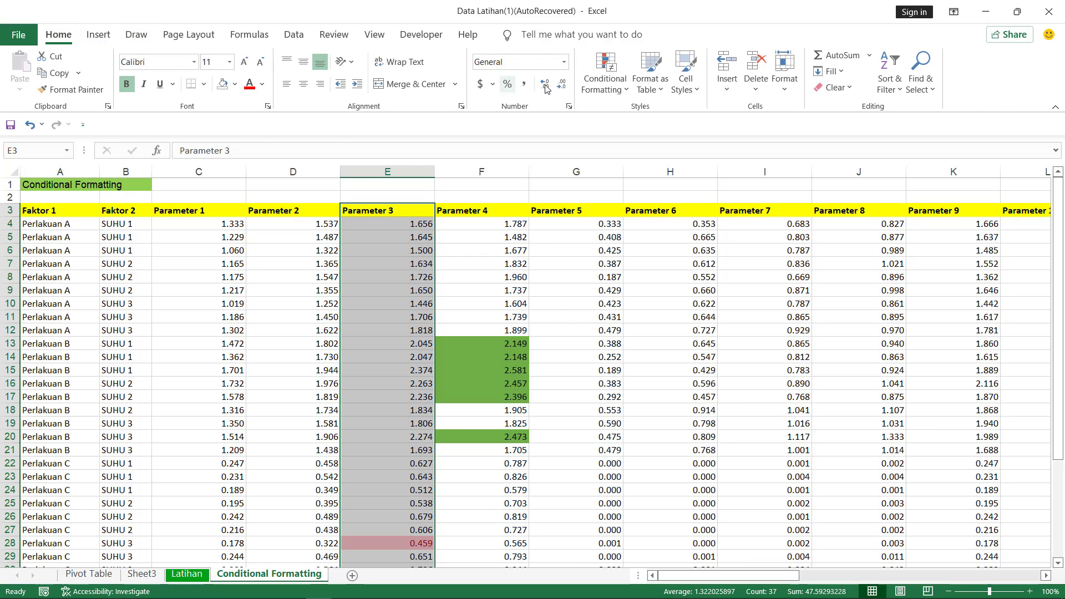
left_click(614, 90)
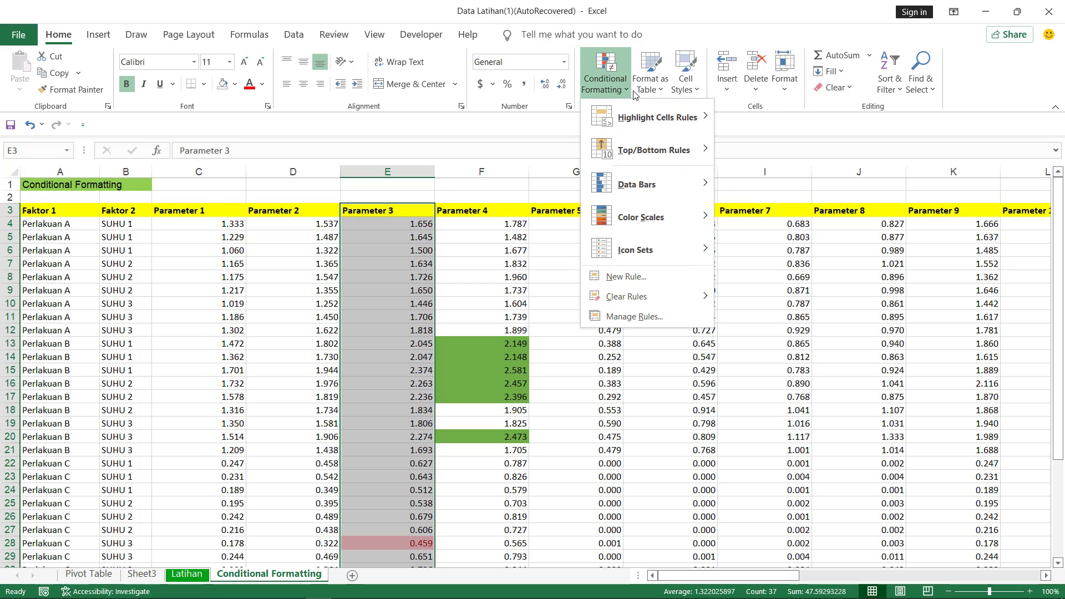
mouse_move(663, 121)
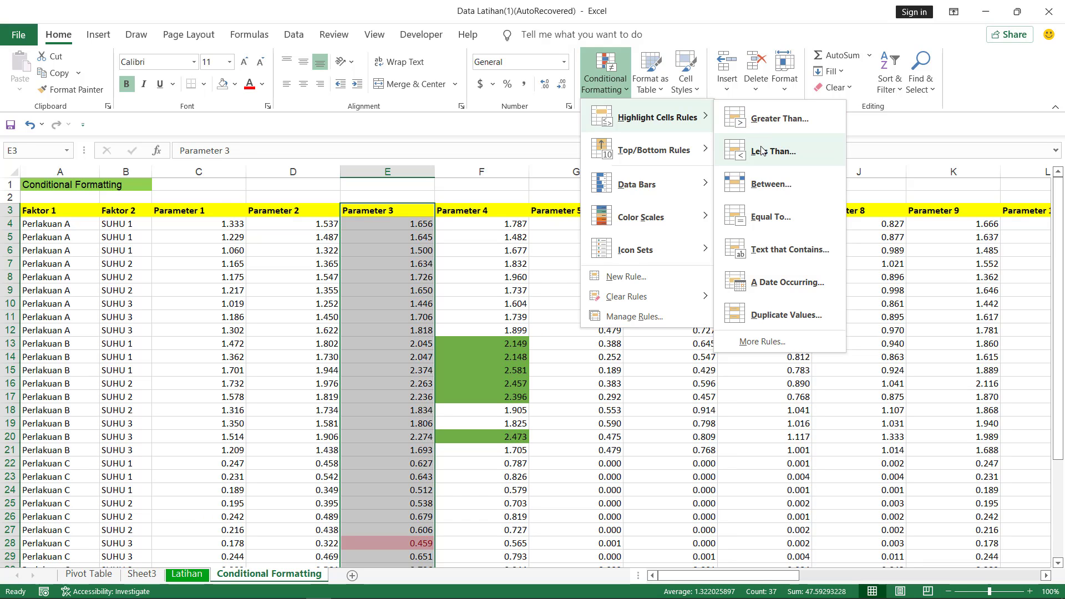
mouse_move(676, 151)
left_click(771, 150)
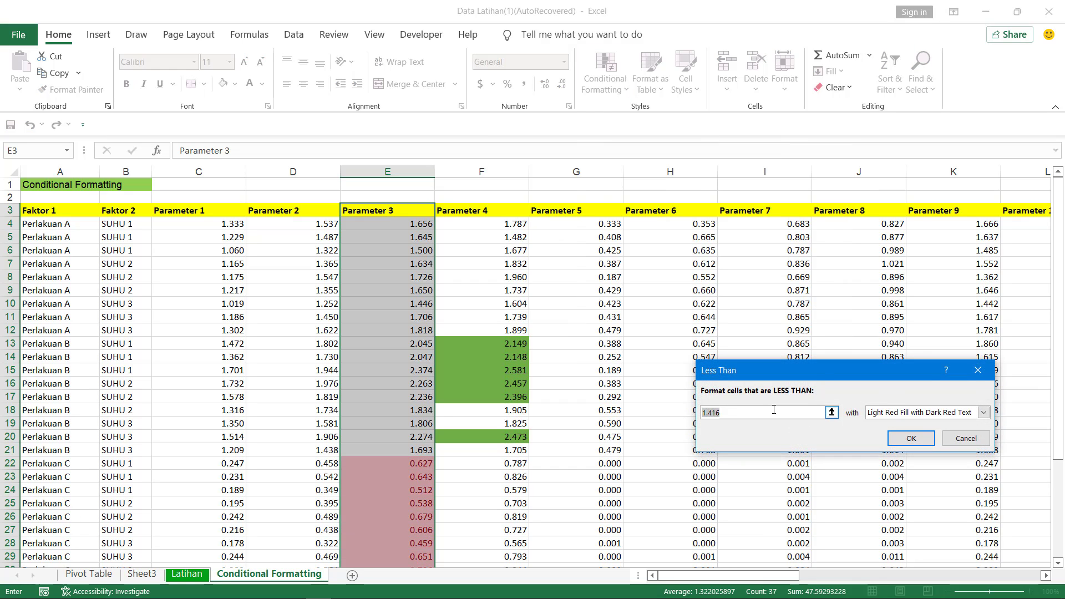
left_click(764, 410)
double_click(703, 413)
type("0.5")
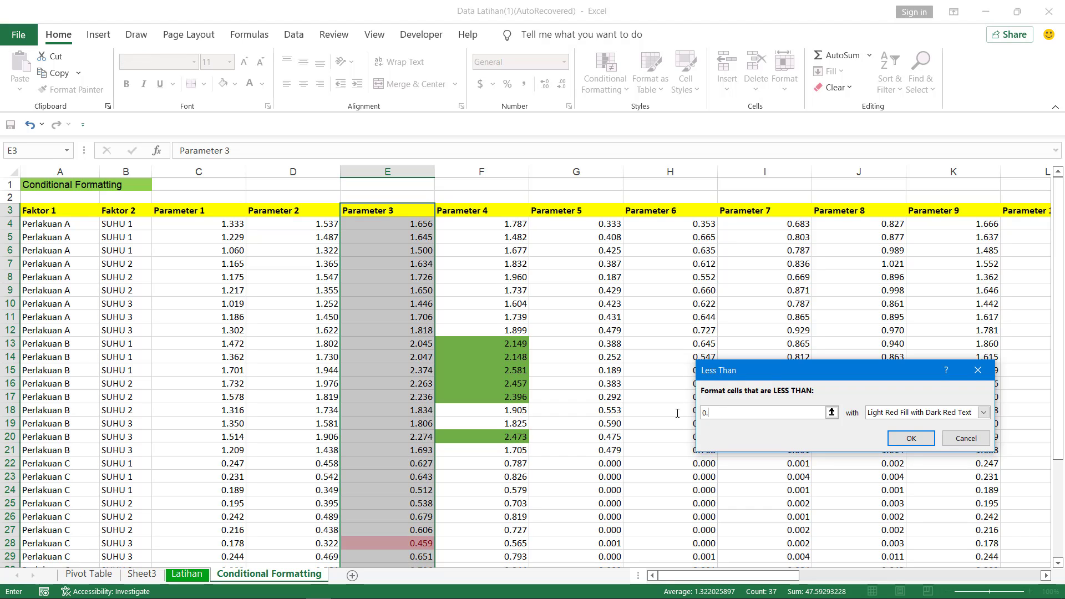
left_click(910, 438)
scroll(409, 485, "down", 1)
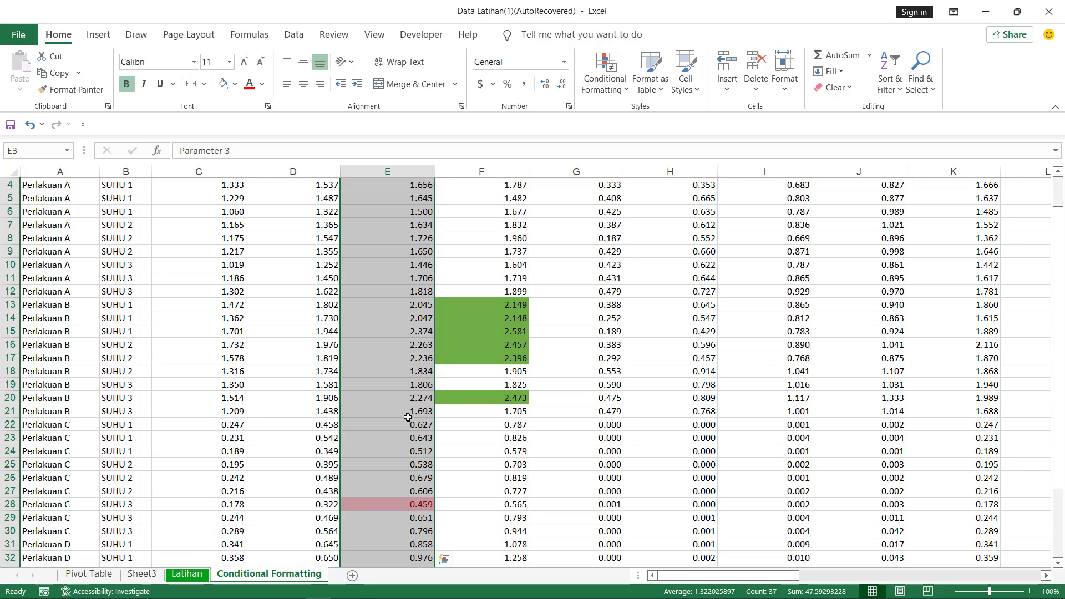
- Add a conditional formatting rule for E3:E39 that formats only cells with a cell value less than 0.5
left_click(604, 75)
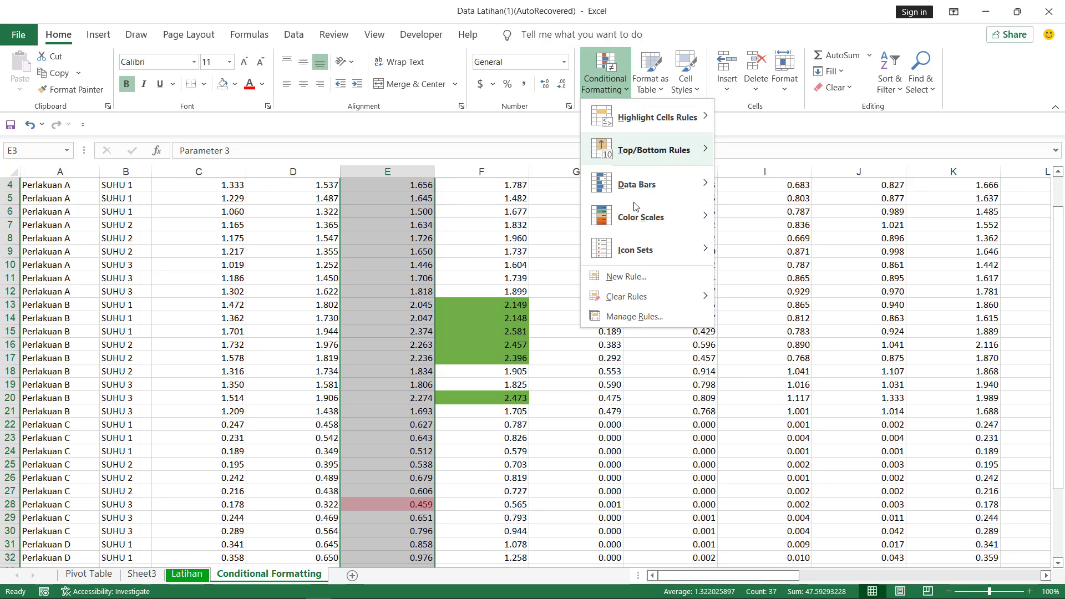
left_click(629, 315)
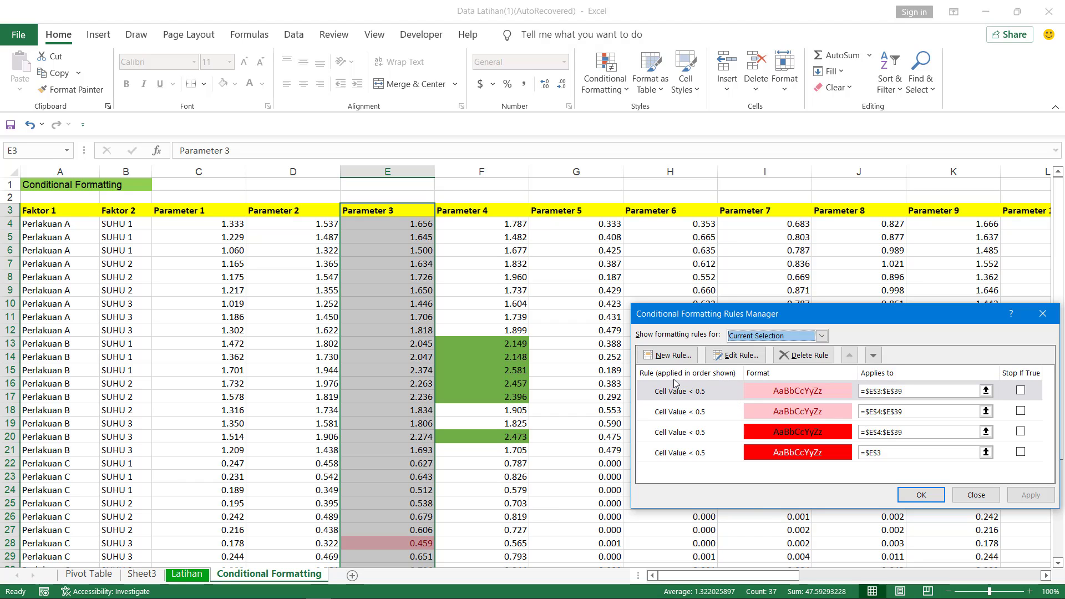
left_click(668, 355)
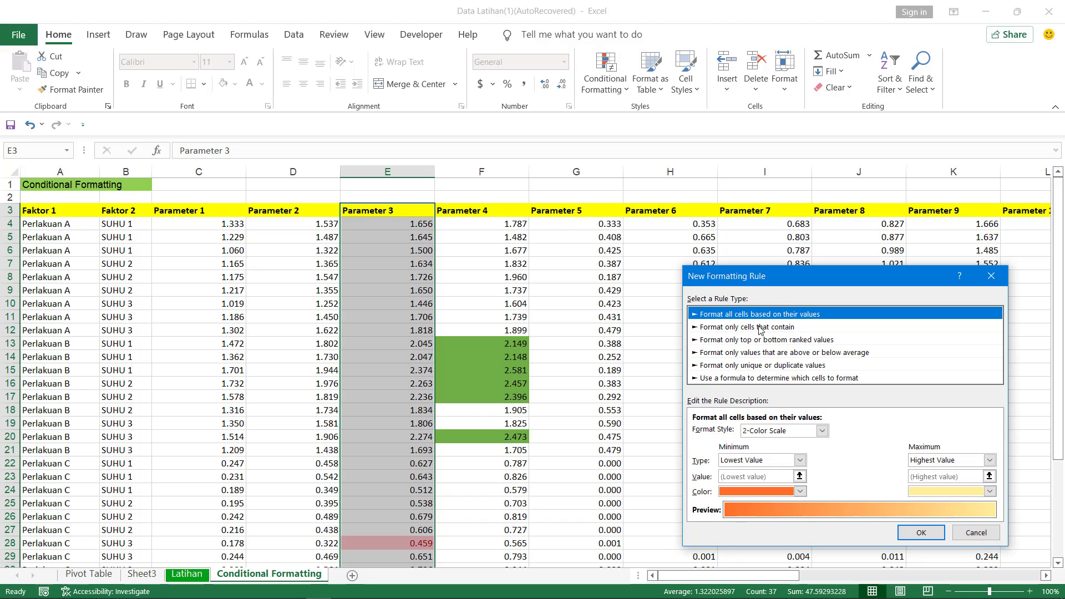
left_click(760, 330)
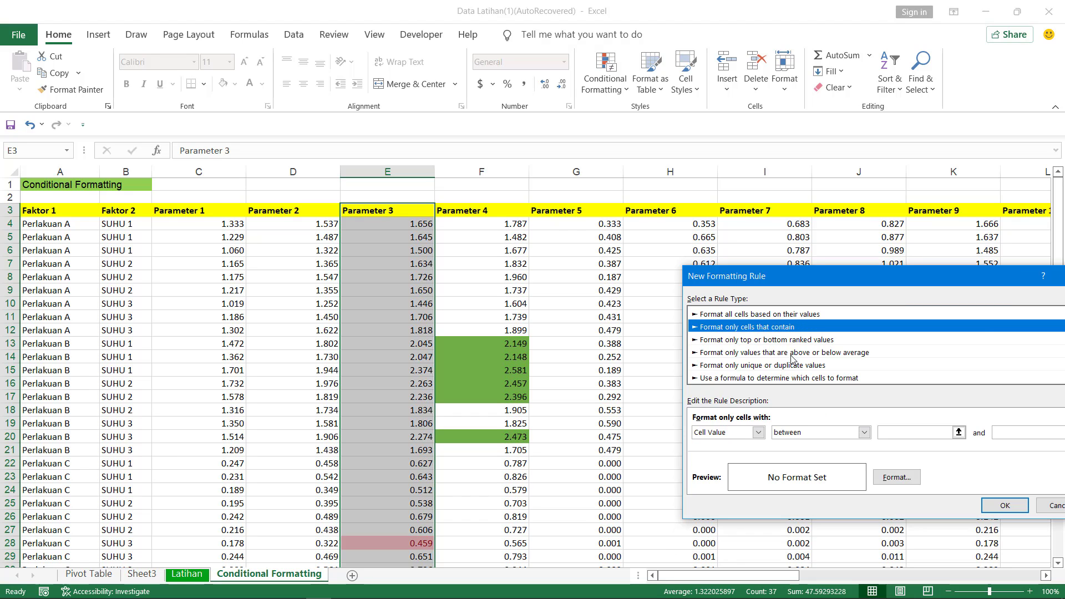
left_click(863, 434)
left_click(832, 488)
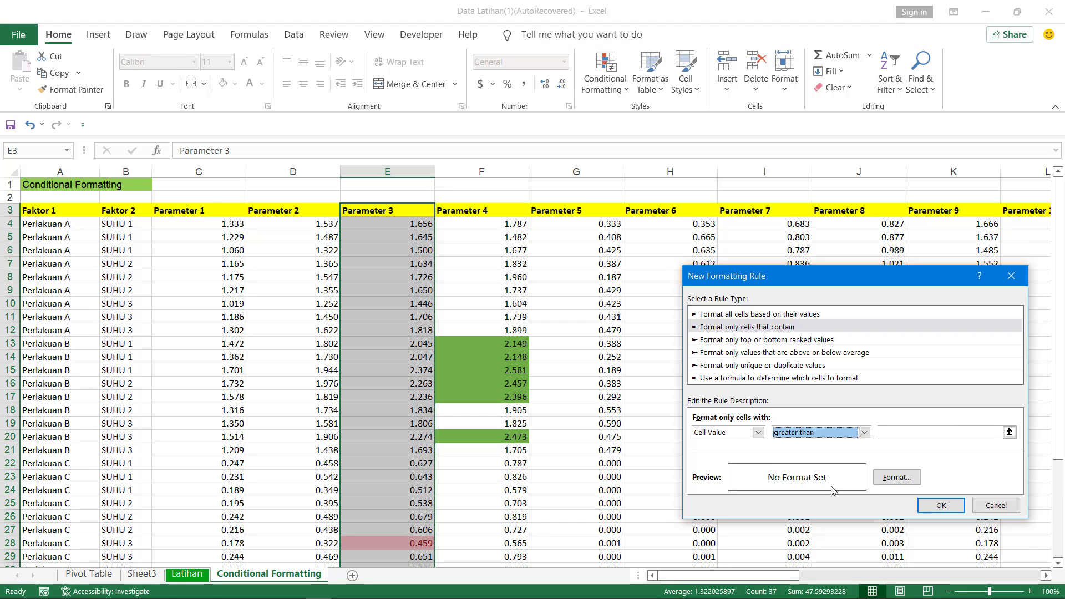
left_click(864, 432)
left_click(820, 501)
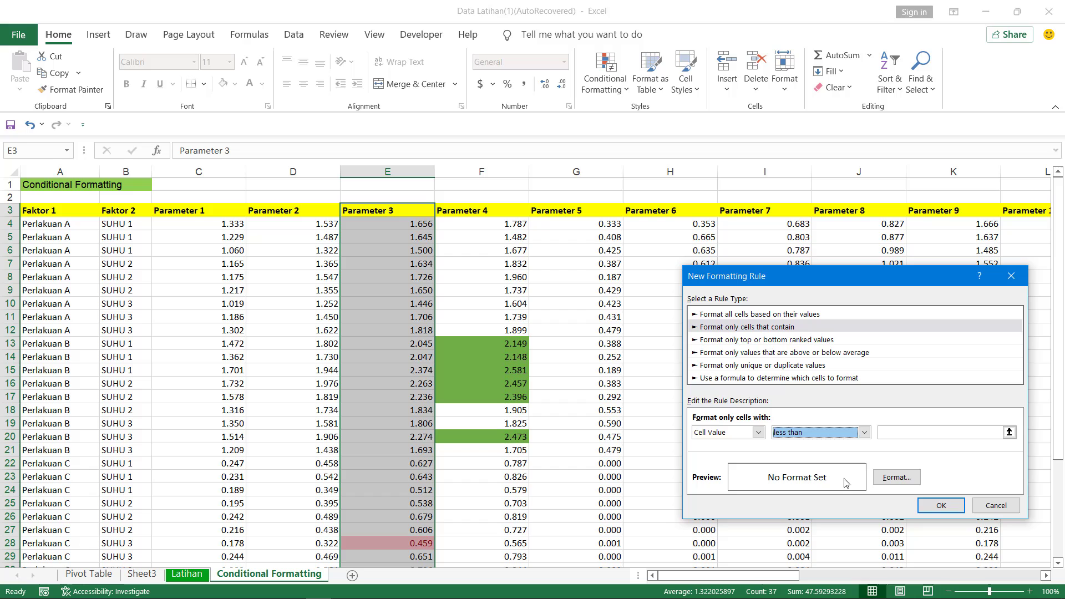
left_click(919, 432)
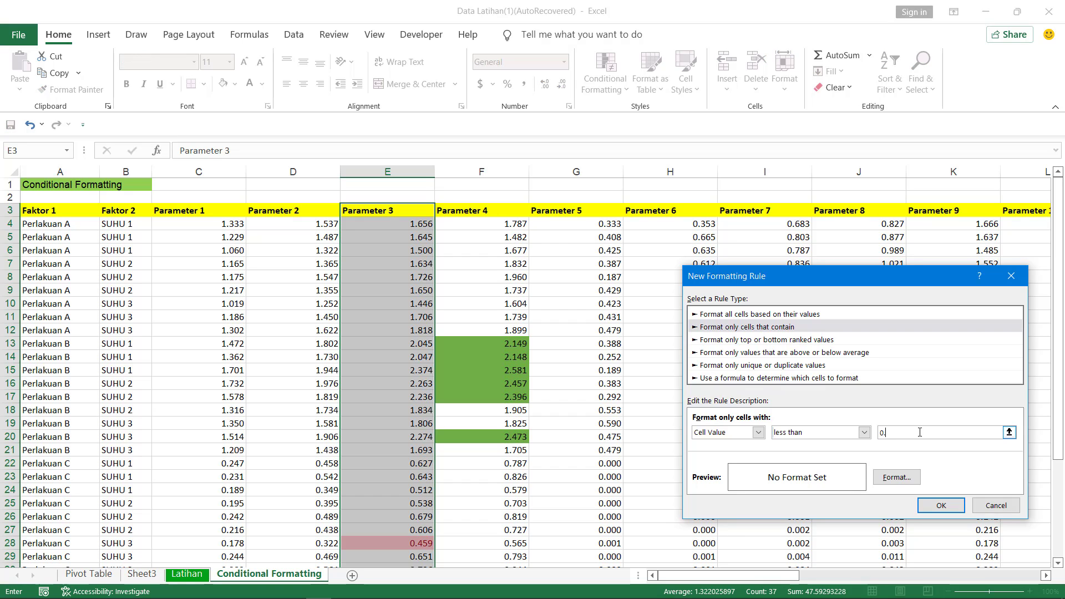
- Give the new less-than rule a black font and a light green fill
left_click(887, 478)
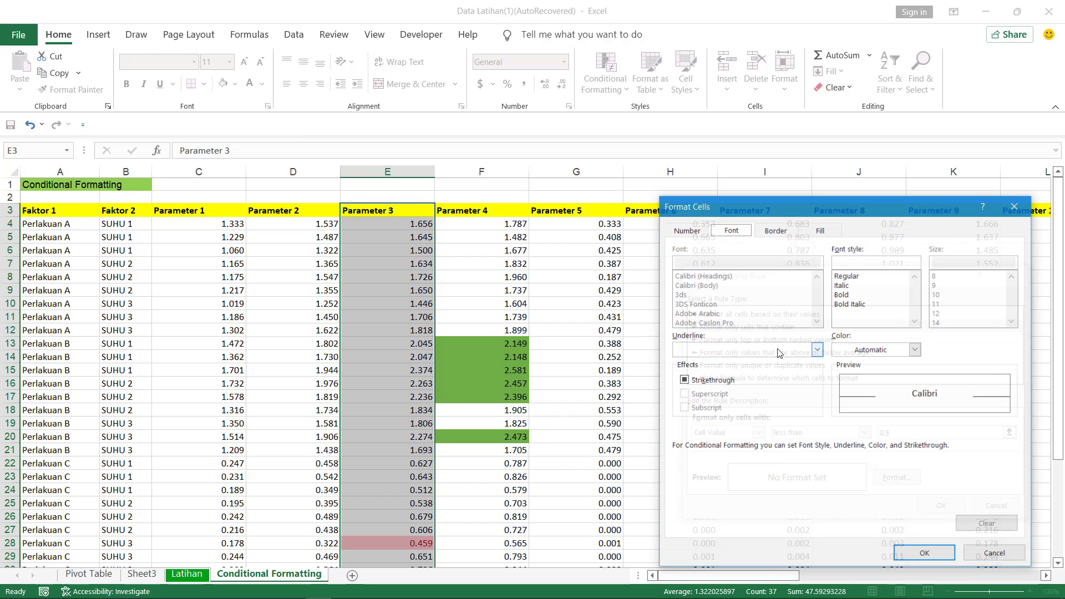
left_click(915, 349)
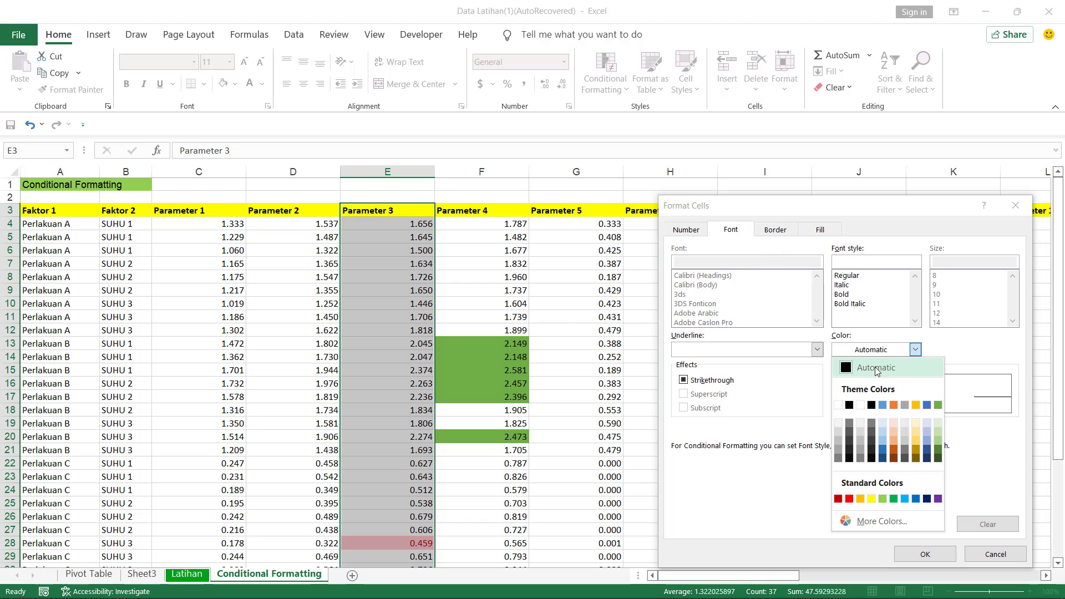
left_click(850, 406)
left_click(824, 230)
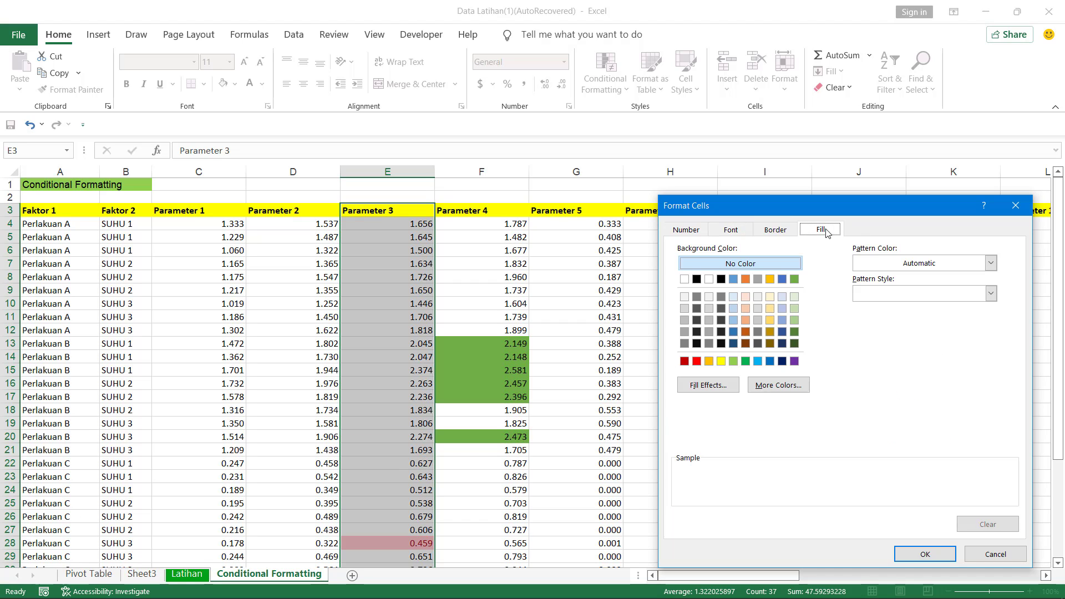
left_click(733, 361)
left_click(924, 554)
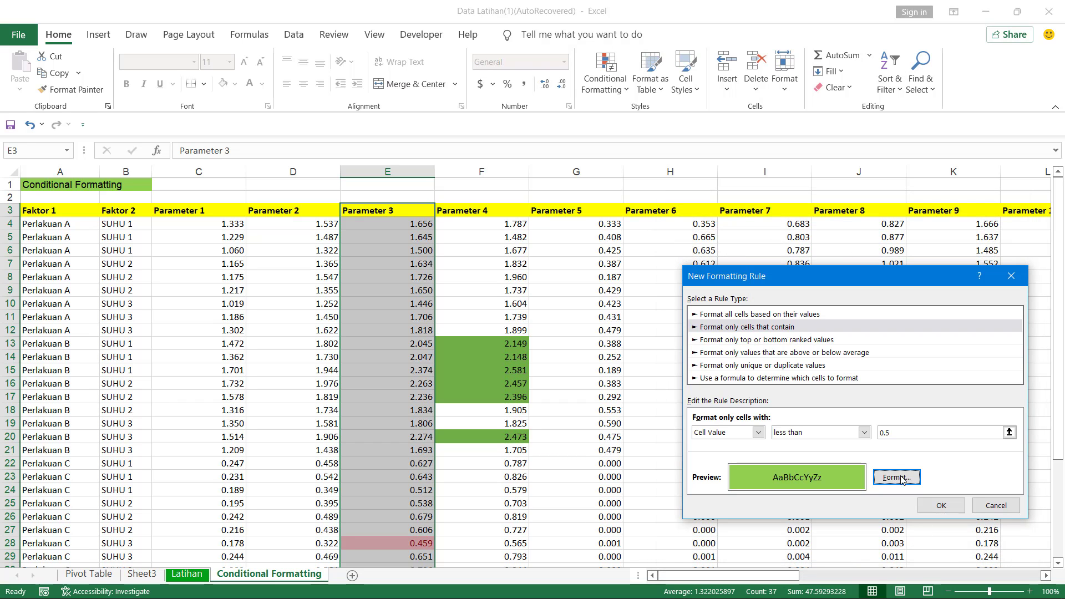
- Change the new rule's fill to red, apply it to the Parameter 3 column and check the highlighted cell E28
left_click(880, 477)
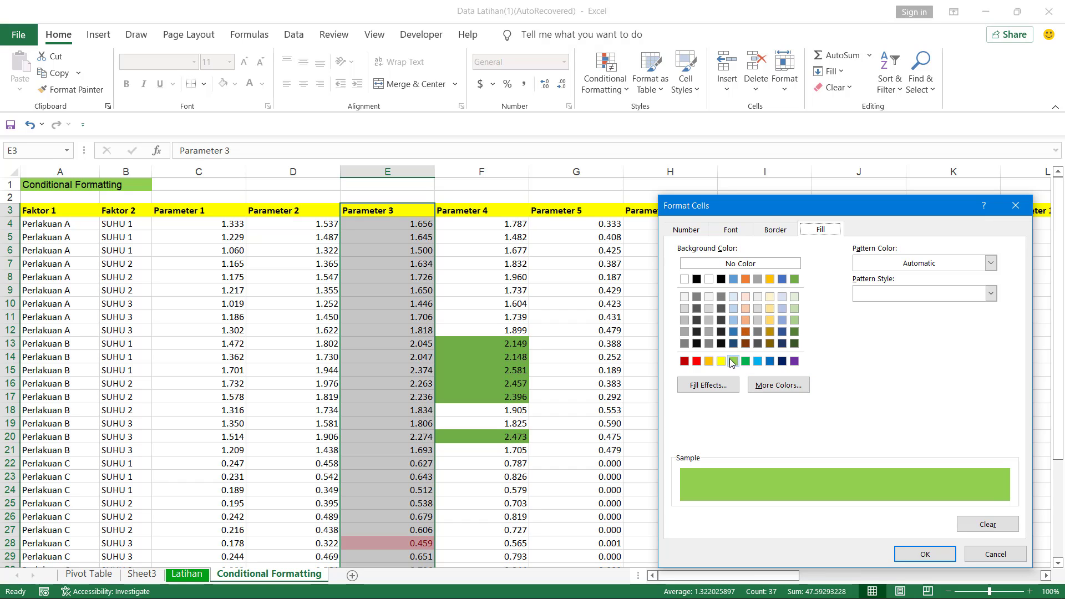
left_click(697, 361)
left_click(918, 554)
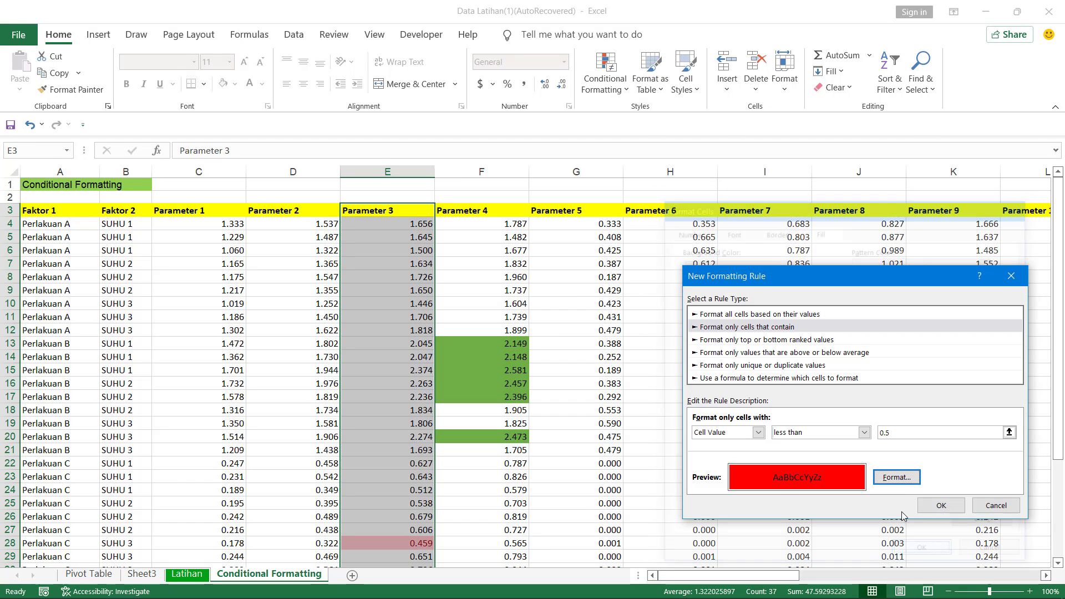
left_click(921, 504)
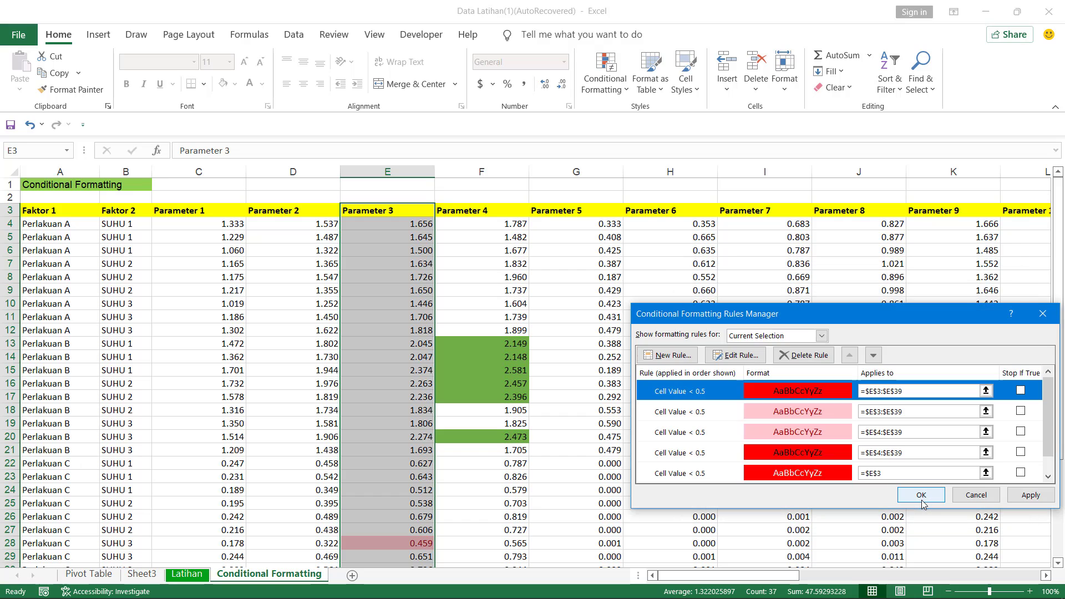
left_click(1023, 496)
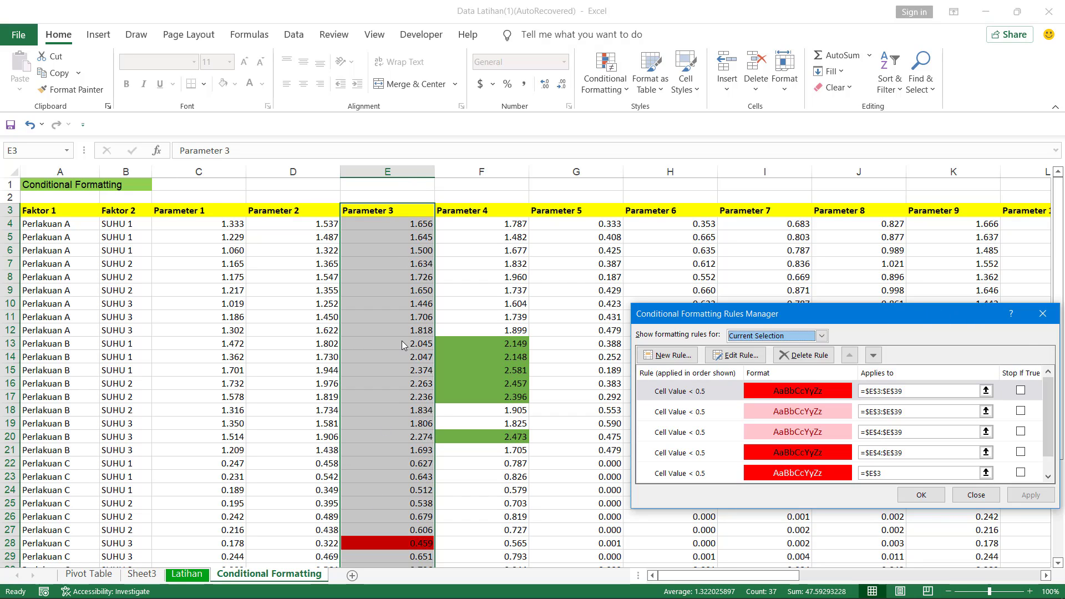
left_click(1043, 313)
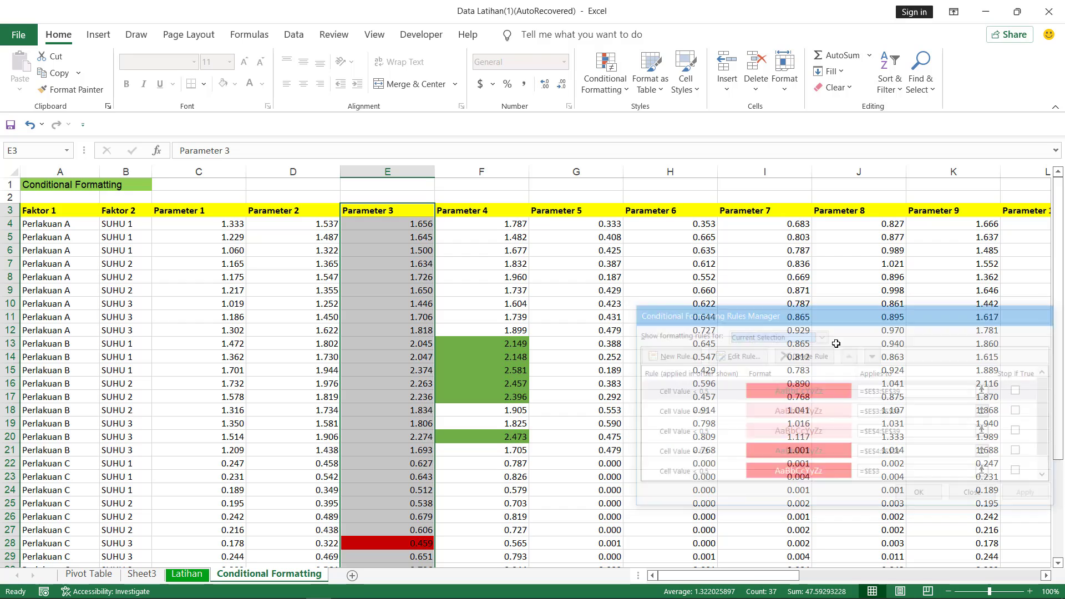
scroll(406, 366, "down", 4)
scroll(405, 366, "down", 1)
scroll(406, 366, "up", 2)
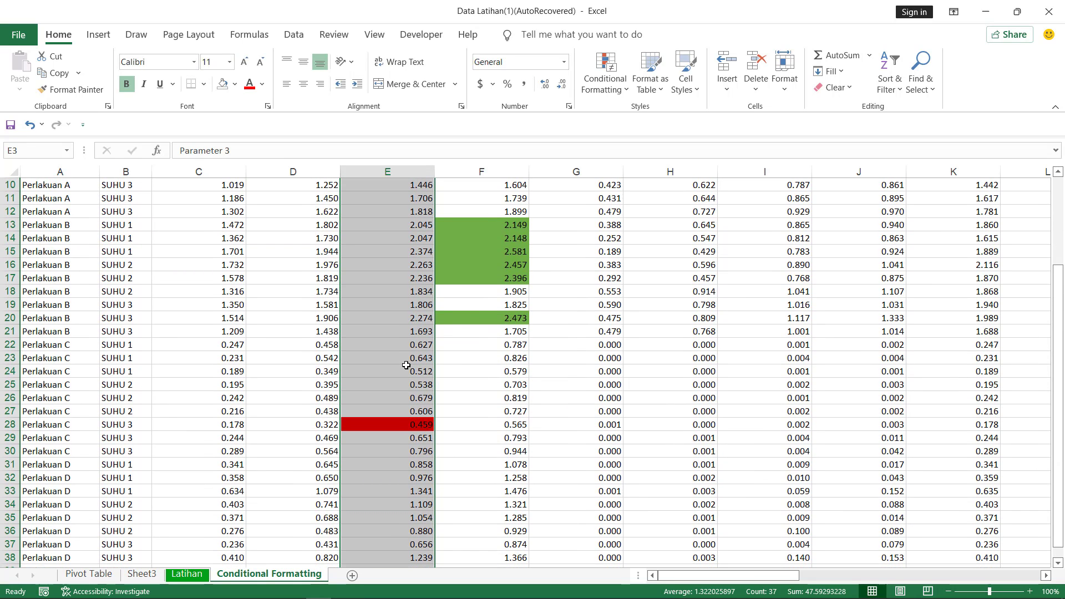
left_click(428, 424)
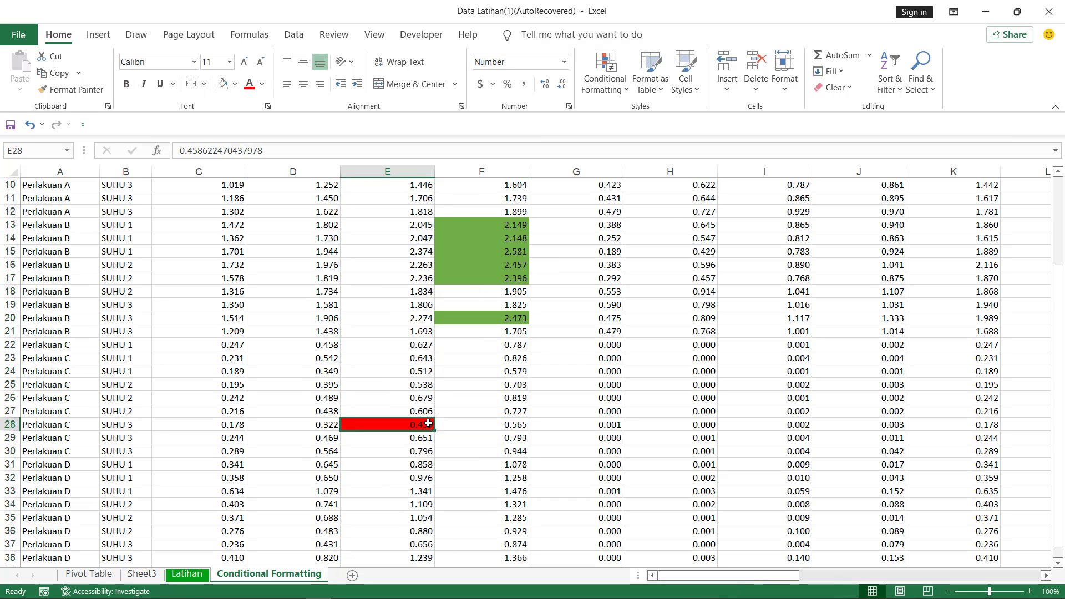
- Highlight Parameter 4 cells F3:F39 that are greater than 2 with Green Fill with Dark Green Text
scroll(429, 423, "up", 3)
left_click_drag(481, 210, 501, 554)
scroll(498, 329, "up", 4)
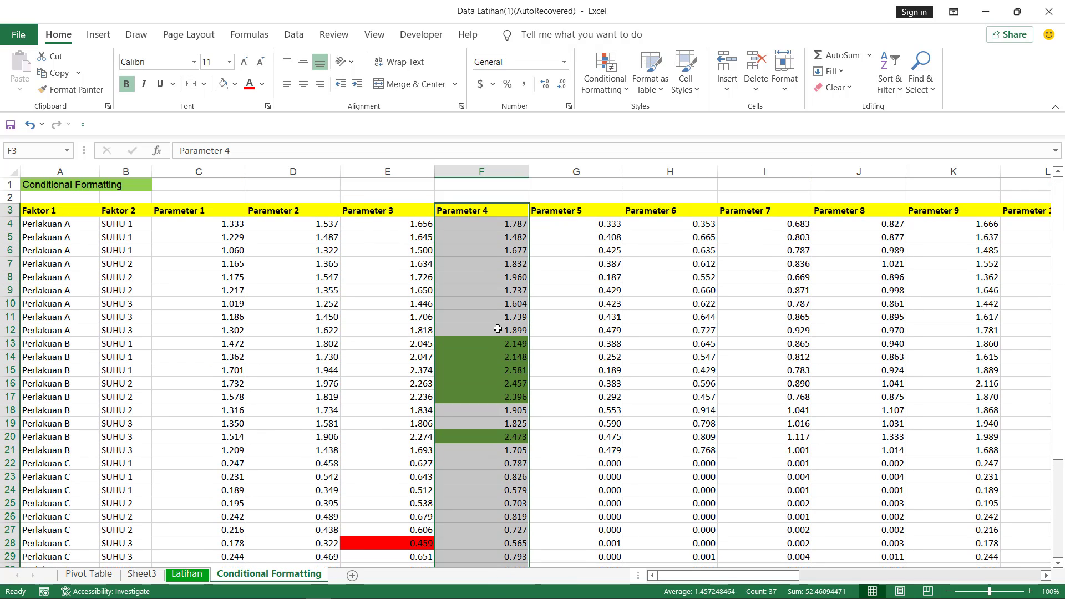
left_click(624, 91)
mouse_move(665, 117)
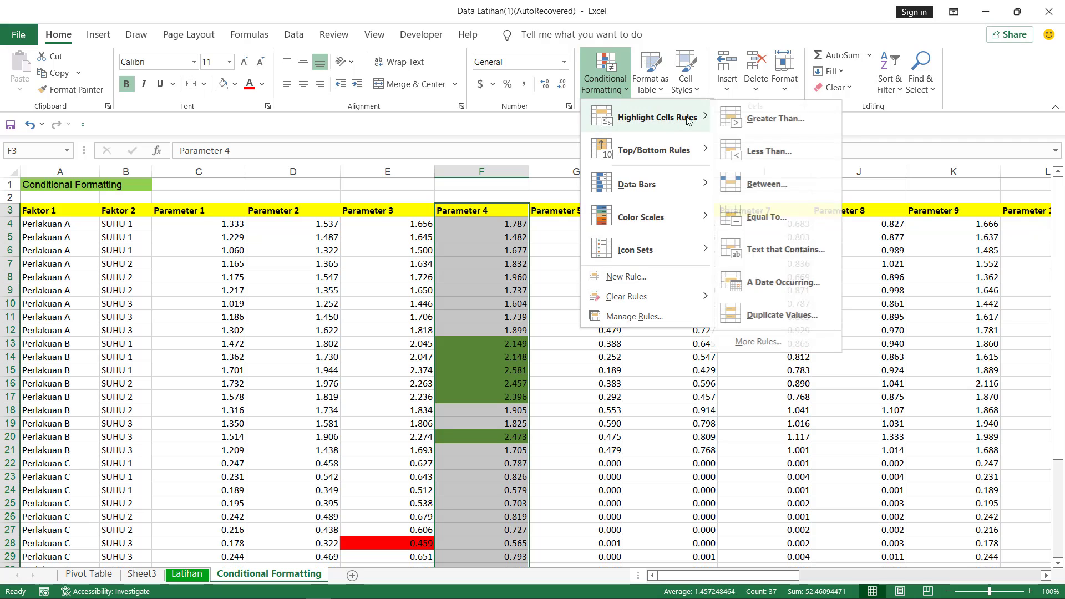
left_click(775, 133)
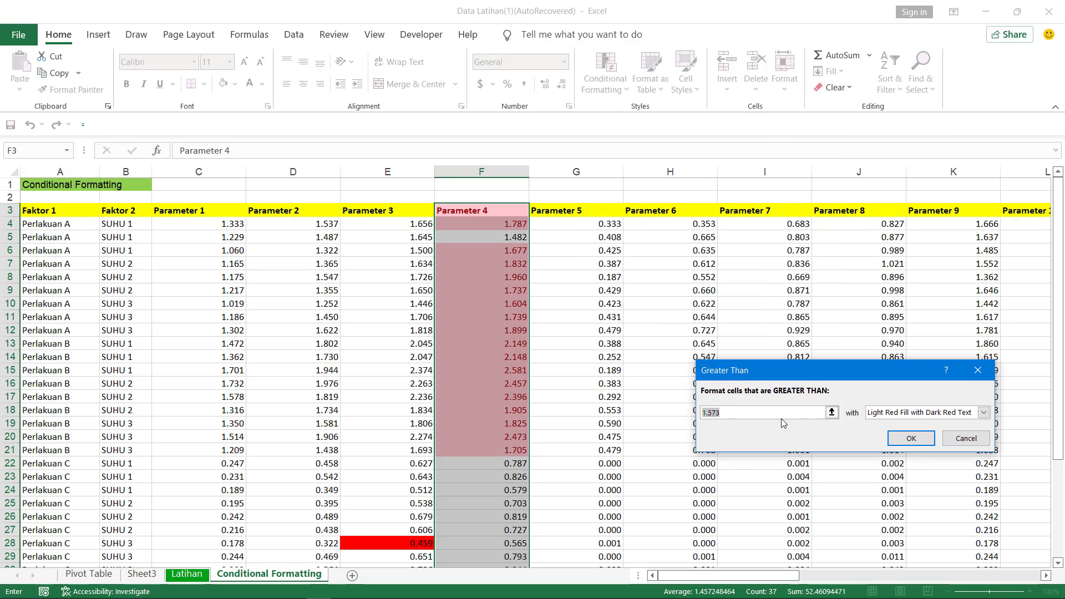
left_click_drag(722, 414, 683, 417)
type("2")
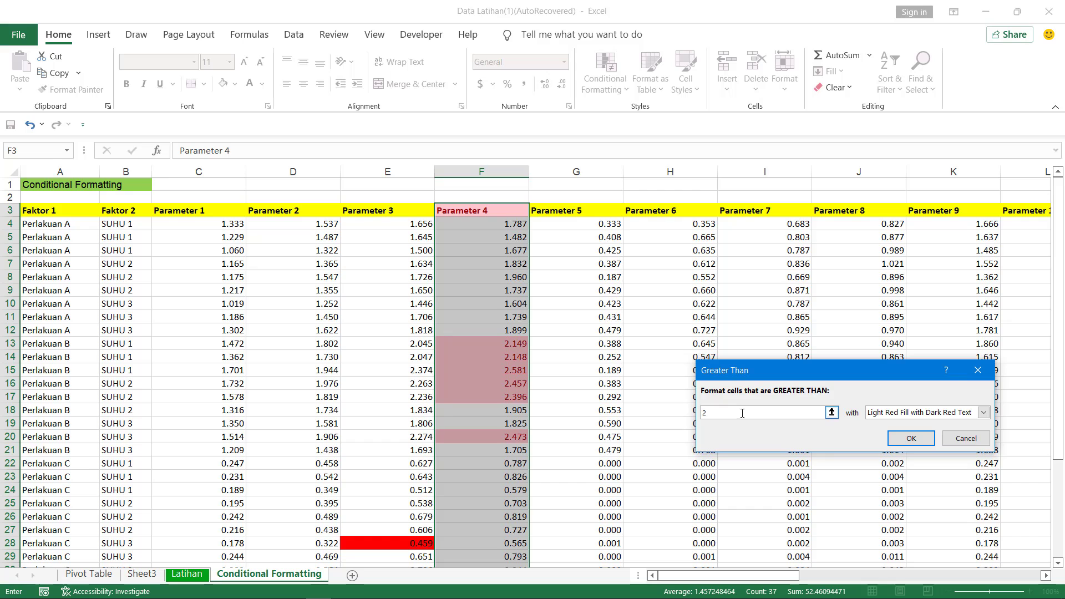
left_click(984, 413)
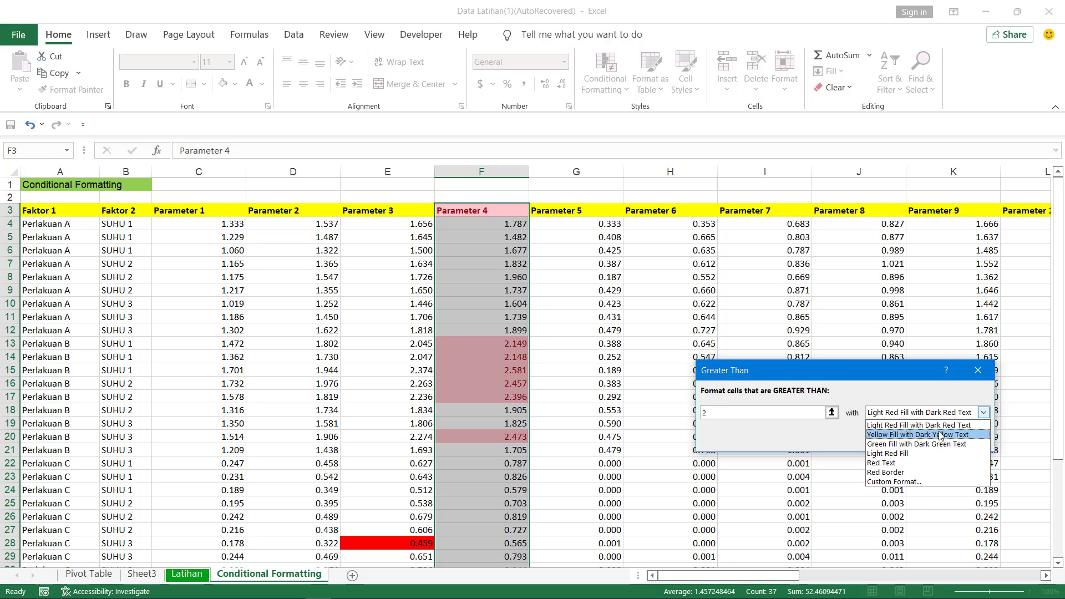
left_click(901, 445)
left_click(903, 437)
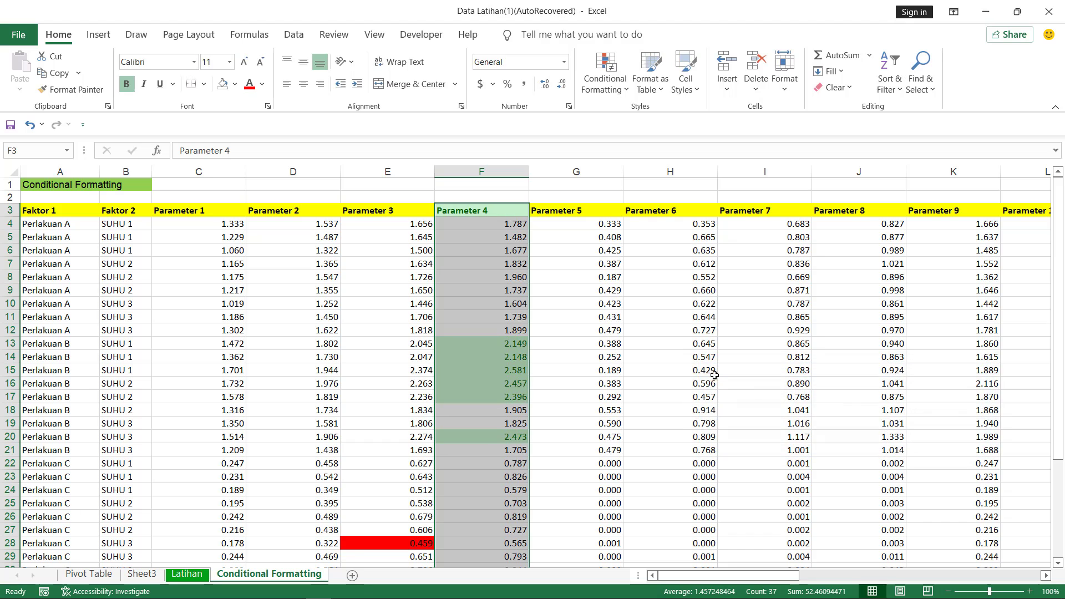
- Set up a new conditional formatting rule for F3:F39 that formats only cells with a cell value greater than 2
left_click(622, 84)
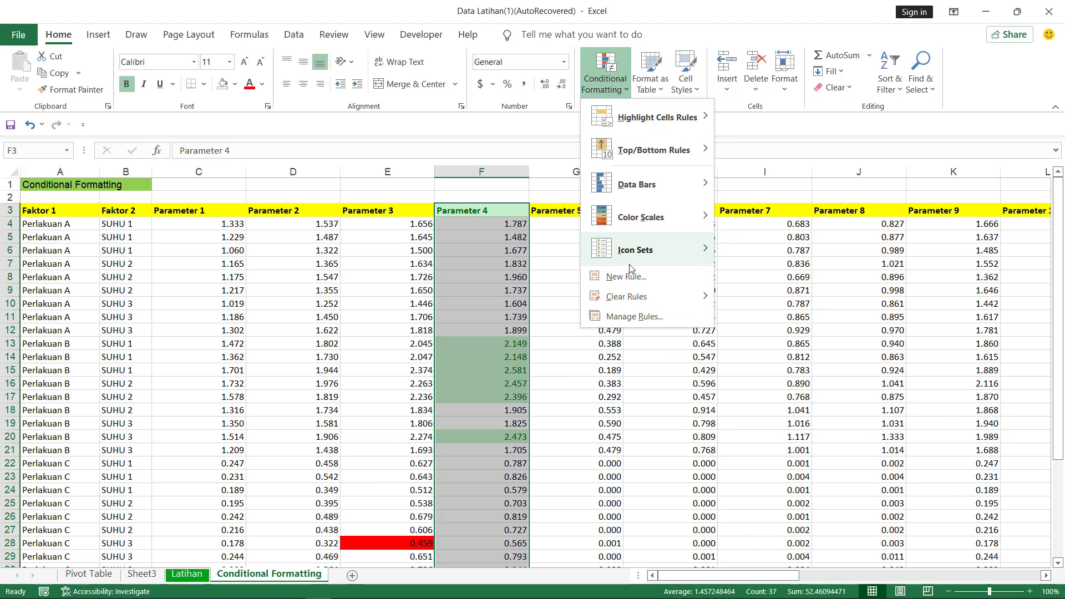
left_click(634, 316)
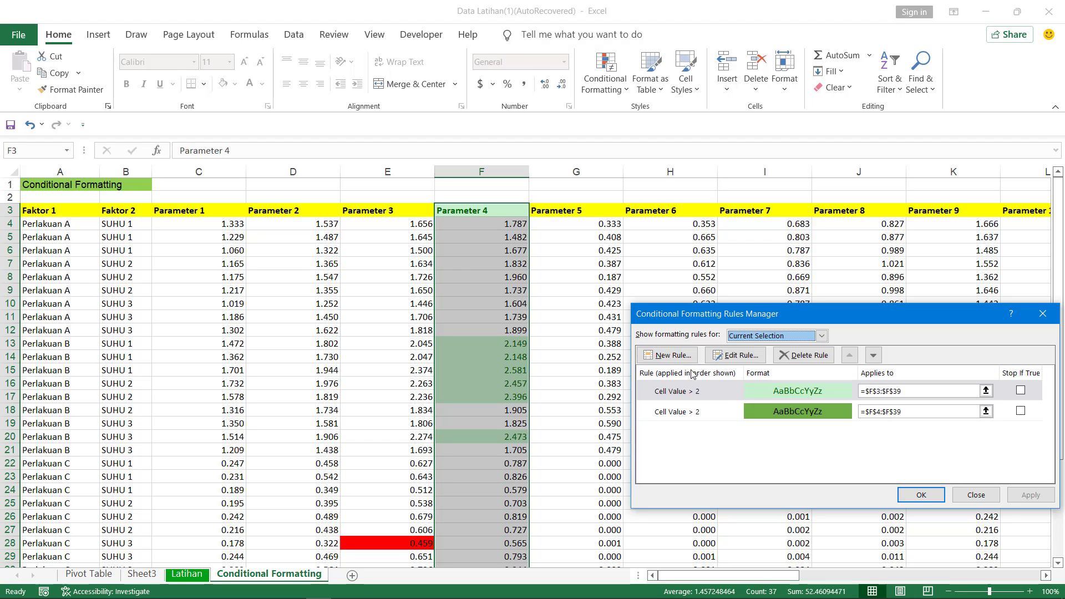
left_click(674, 358)
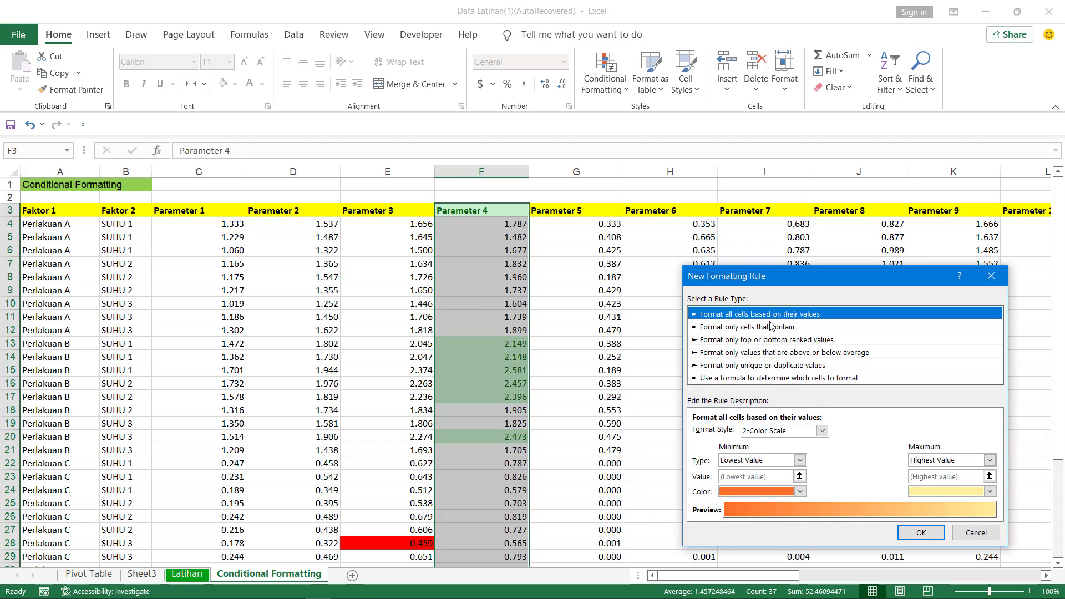
left_click(771, 327)
left_click(863, 432)
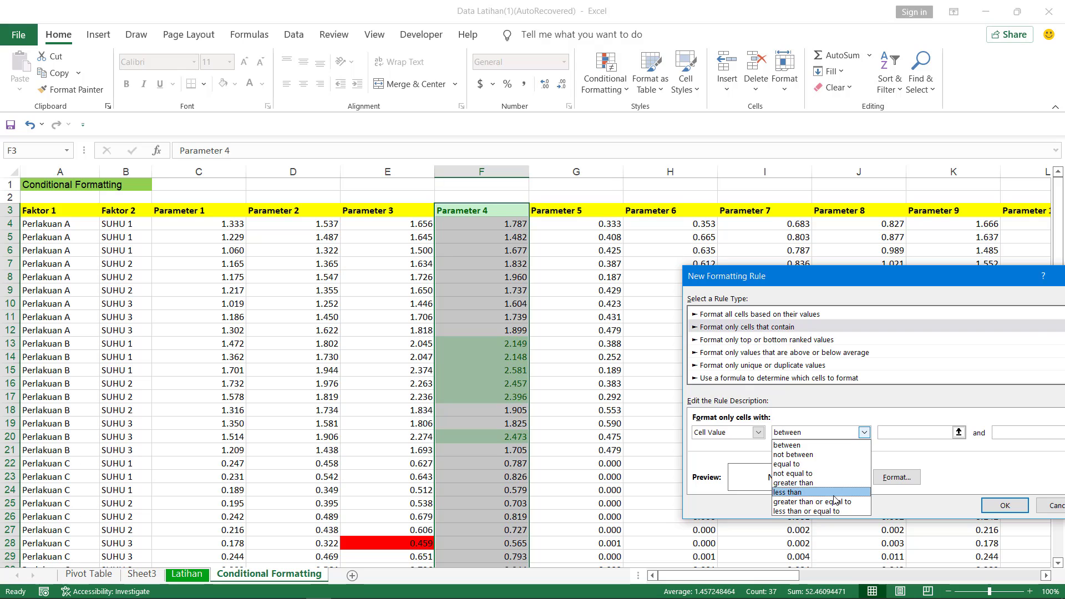
left_click(793, 482)
left_click(945, 435)
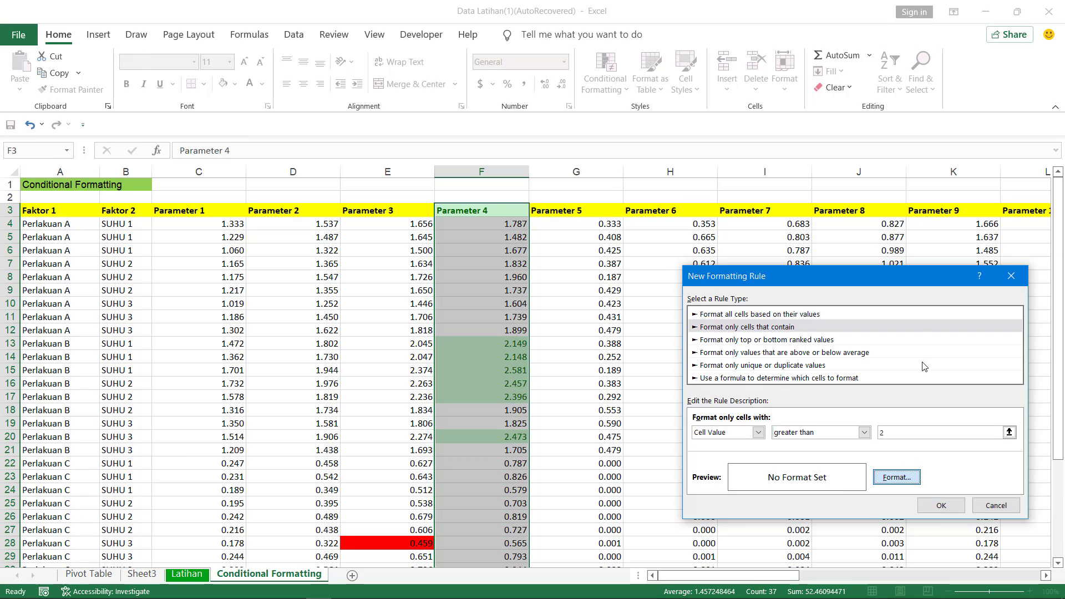
- Give the new greater-than rule a light green fill and a black font, and close the rules manager without applying it
left_click(896, 477)
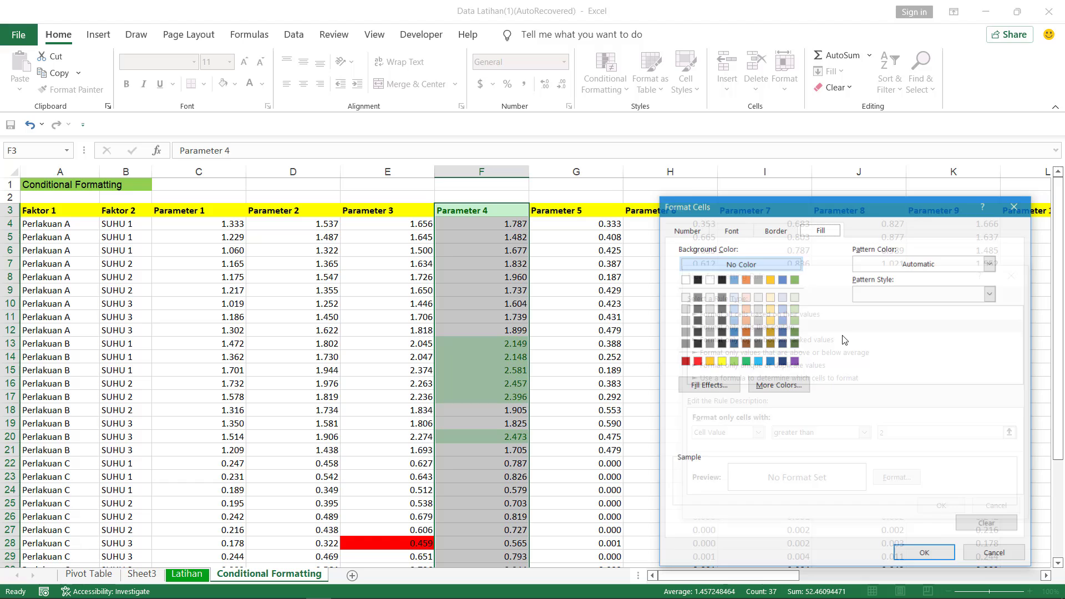
left_click(731, 364)
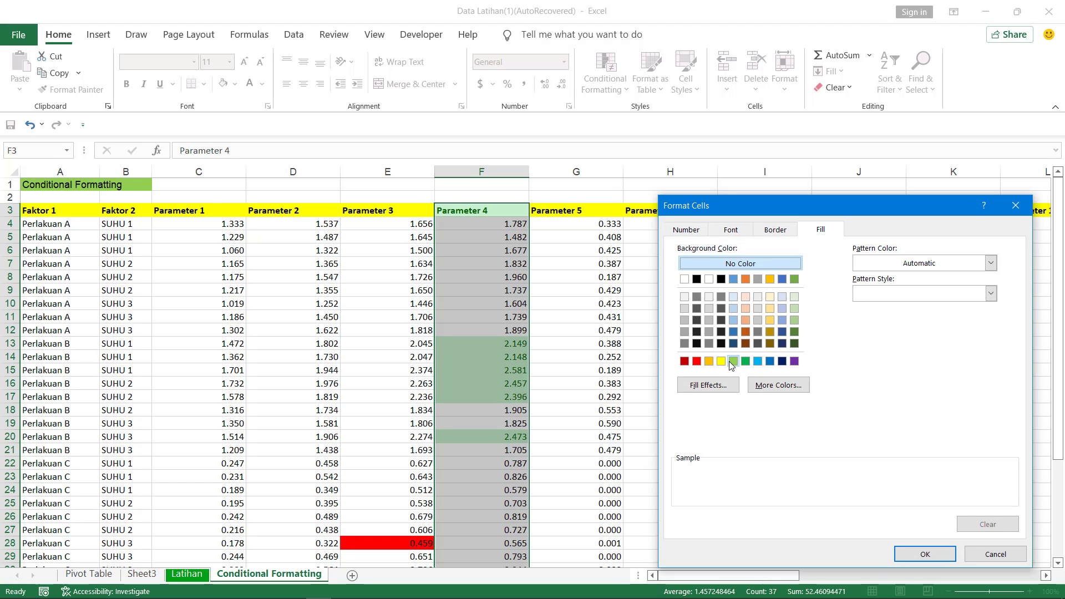
left_click(729, 230)
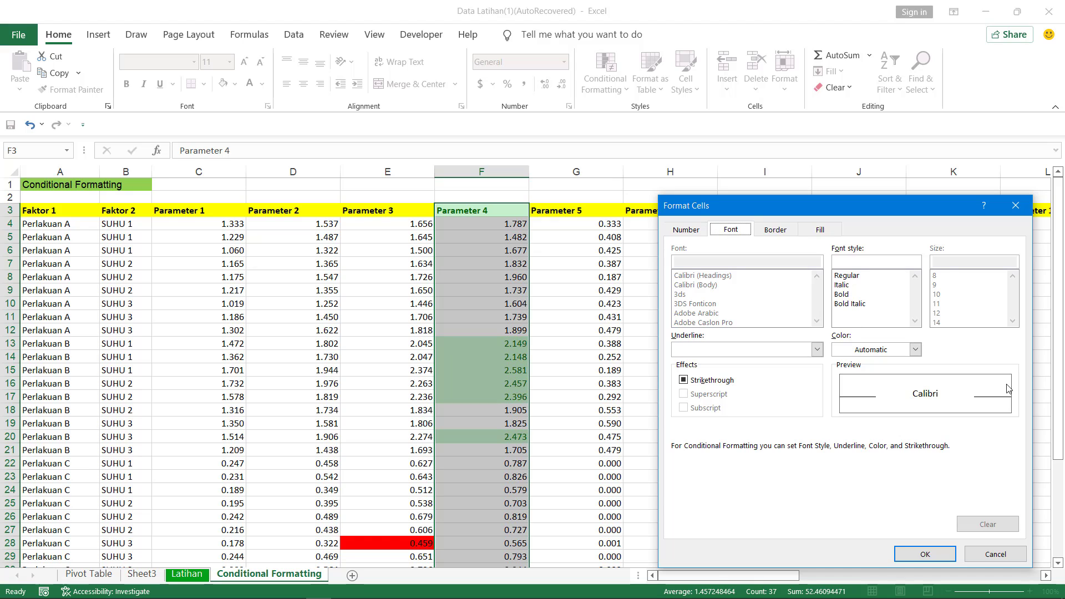
left_click(915, 349)
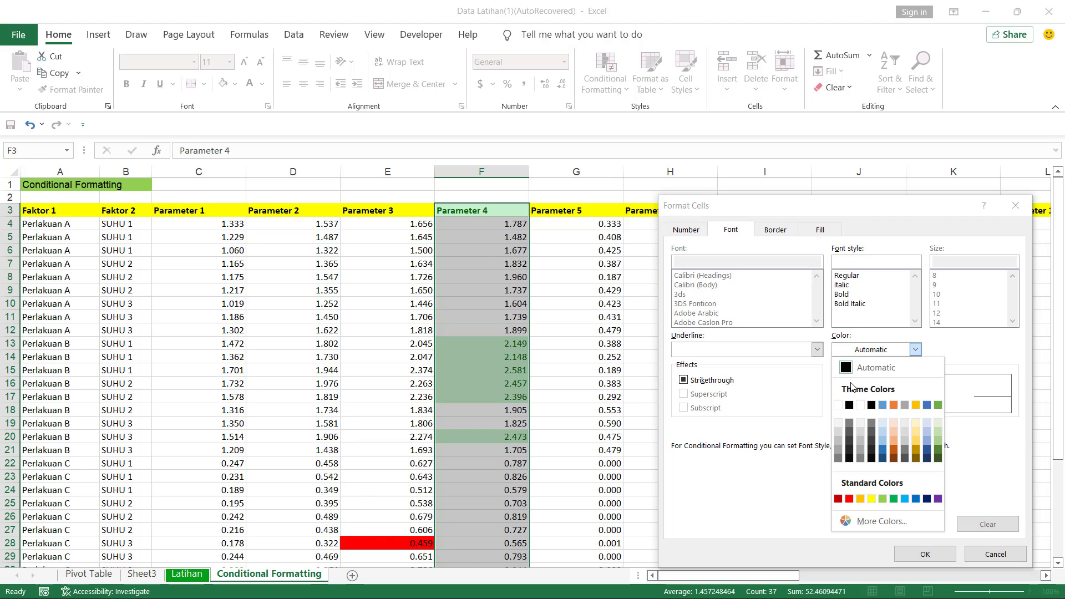
left_click(849, 405)
left_click(818, 348)
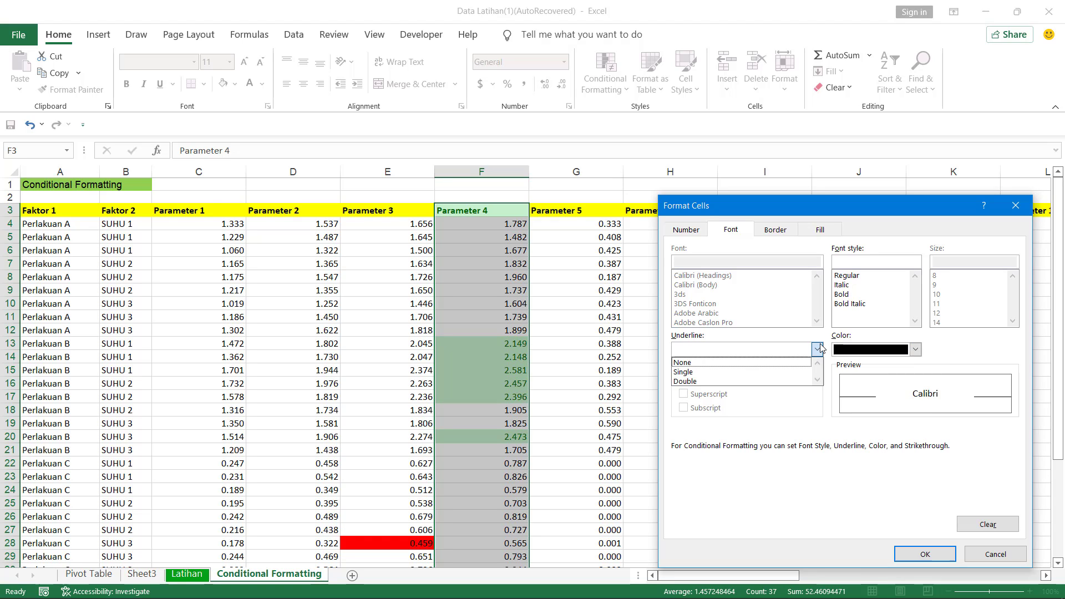
left_click(952, 360)
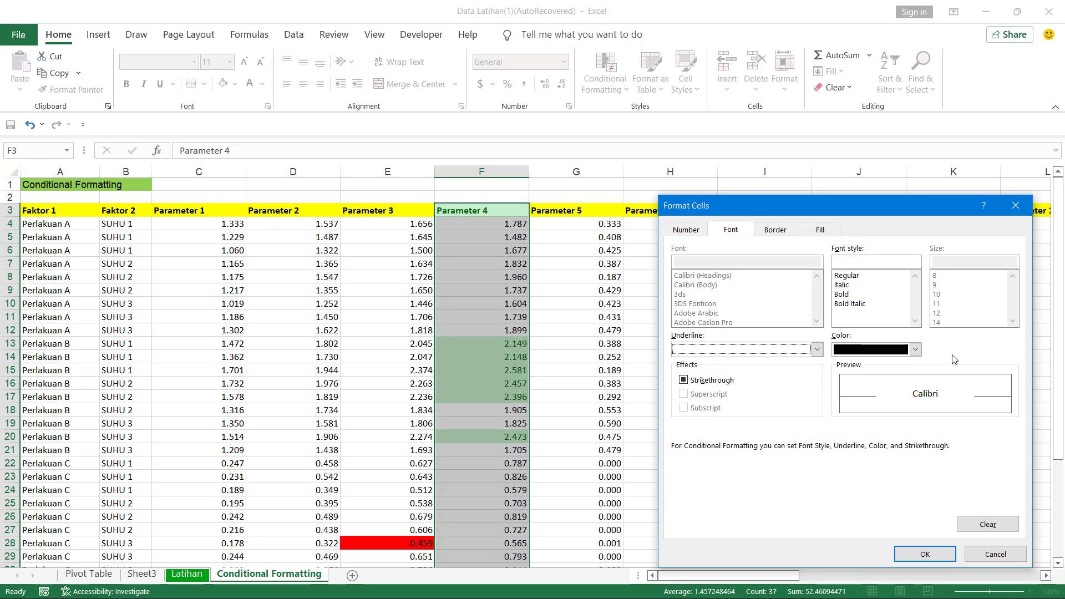
left_click(854, 261)
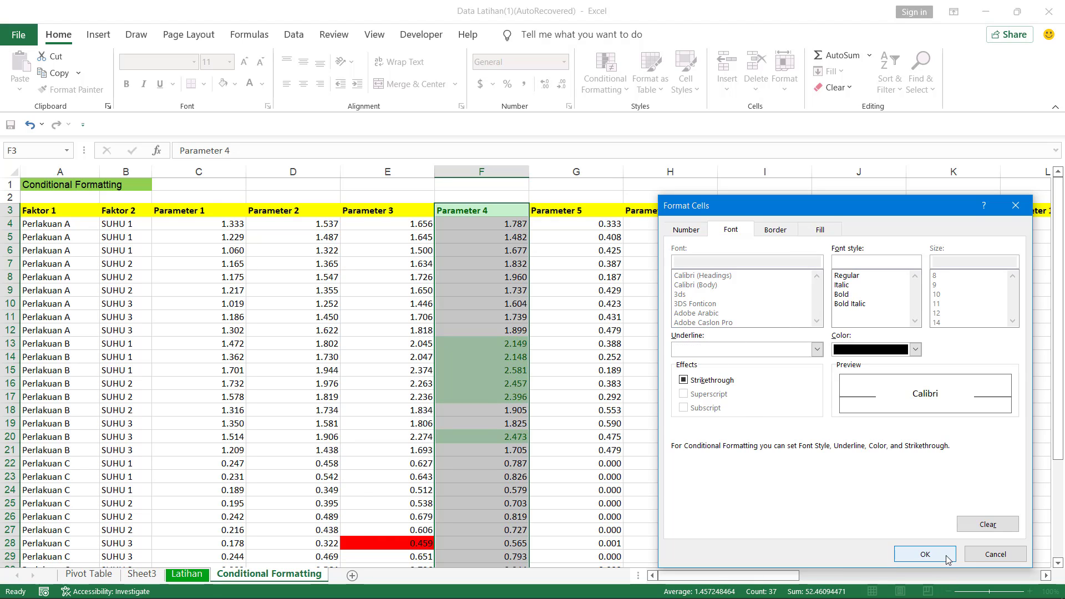
left_click(925, 554)
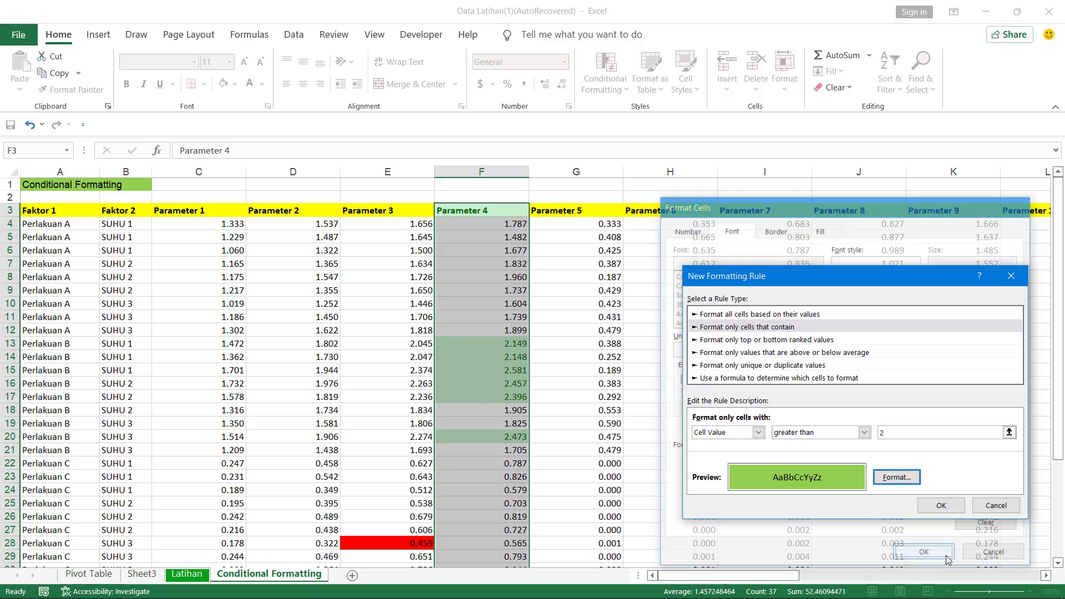
left_click(941, 504)
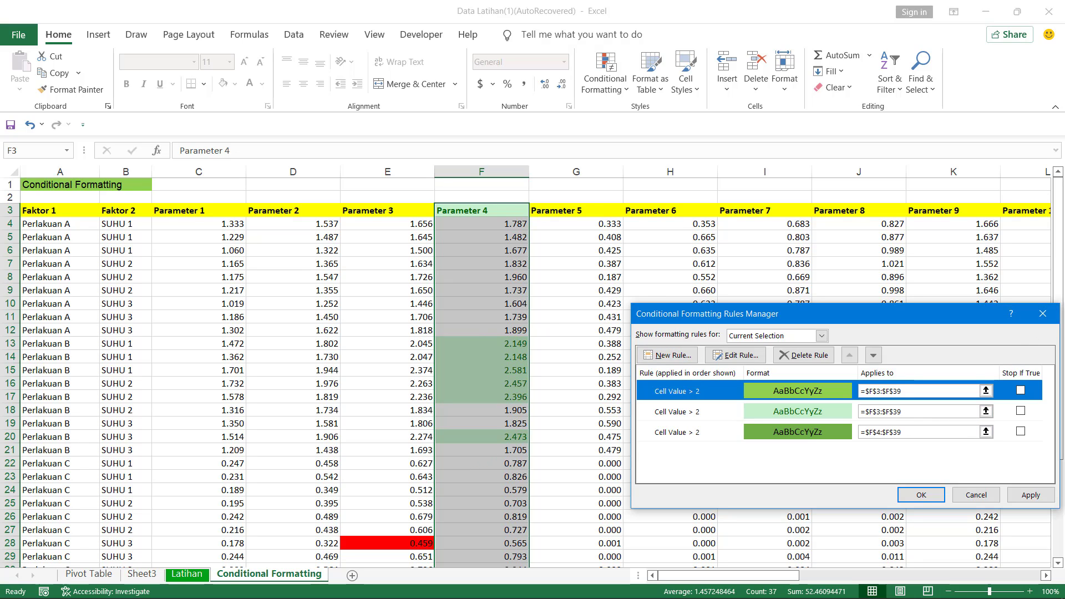
left_click(1043, 315)
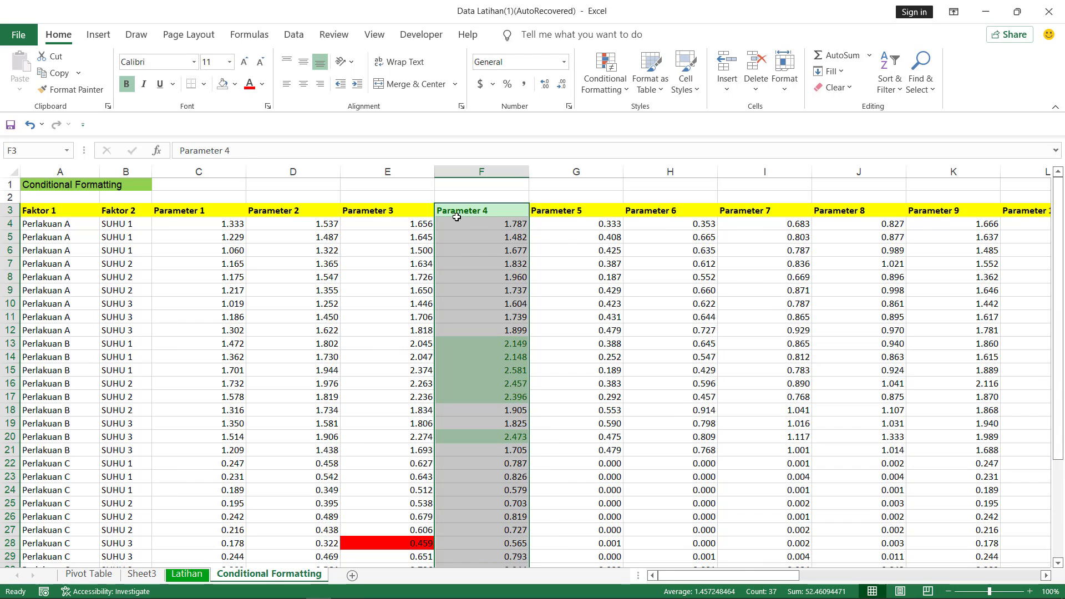
left_click(501, 211)
left_click(501, 224)
key("ctrl+shift+Down")
scroll(456, 299, "up", 5)
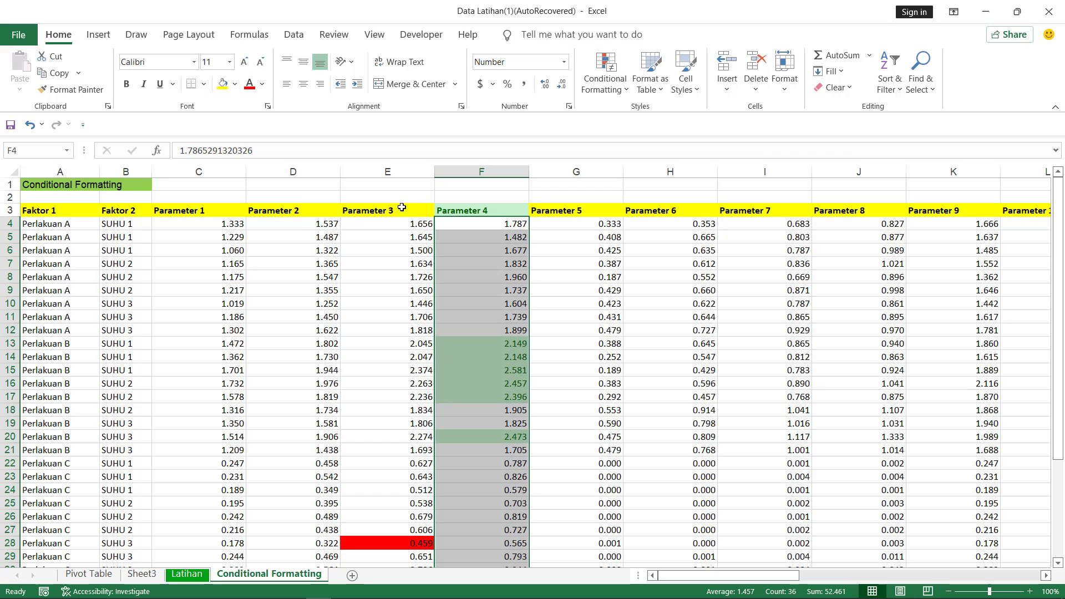
left_click(403, 206)
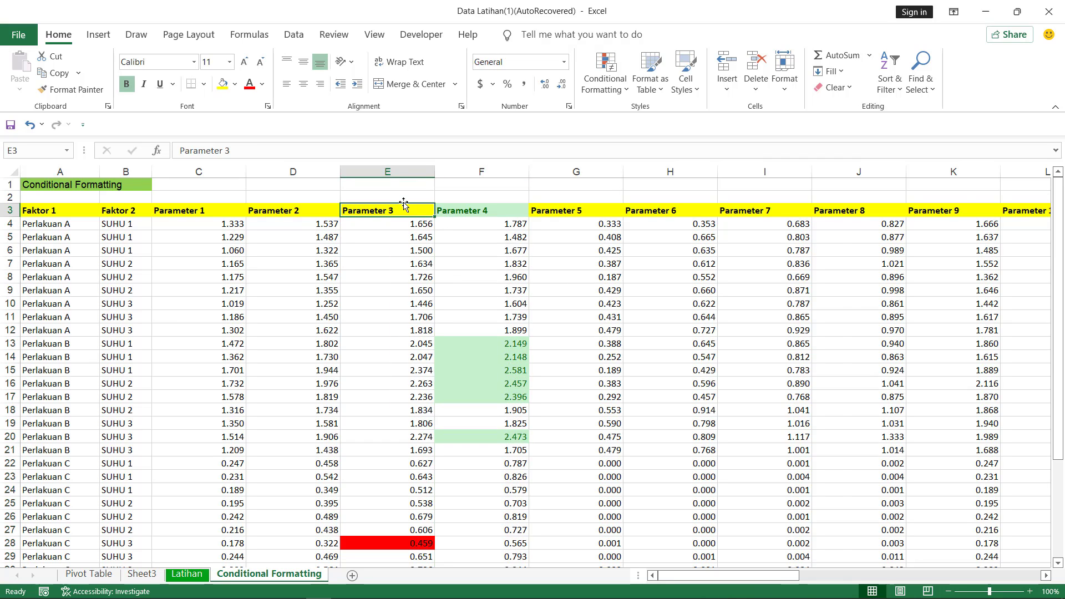
- Switch to the Pivot Table sheet and compare its label columns A3:B16 with the labels of the Concatenate & Round table
left_click(89, 575)
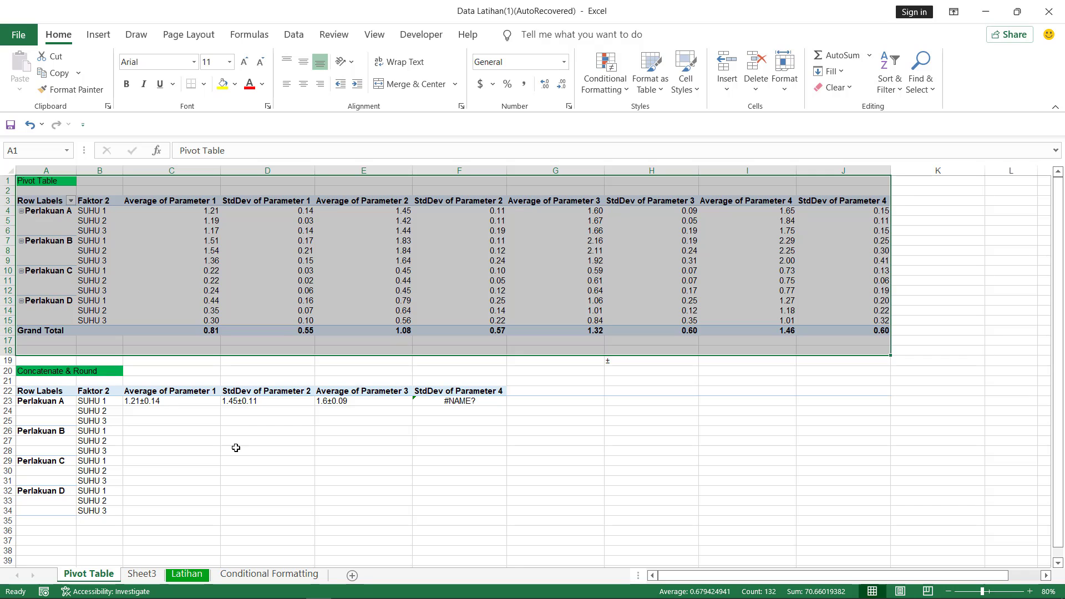
left_click_drag(46, 200, 92, 331)
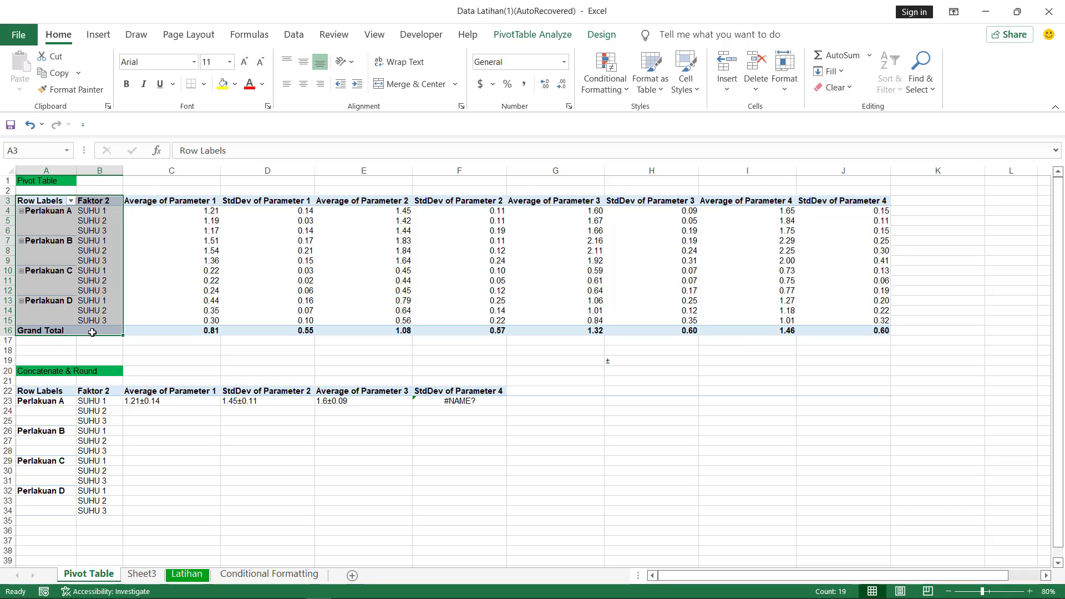
left_click(60, 390)
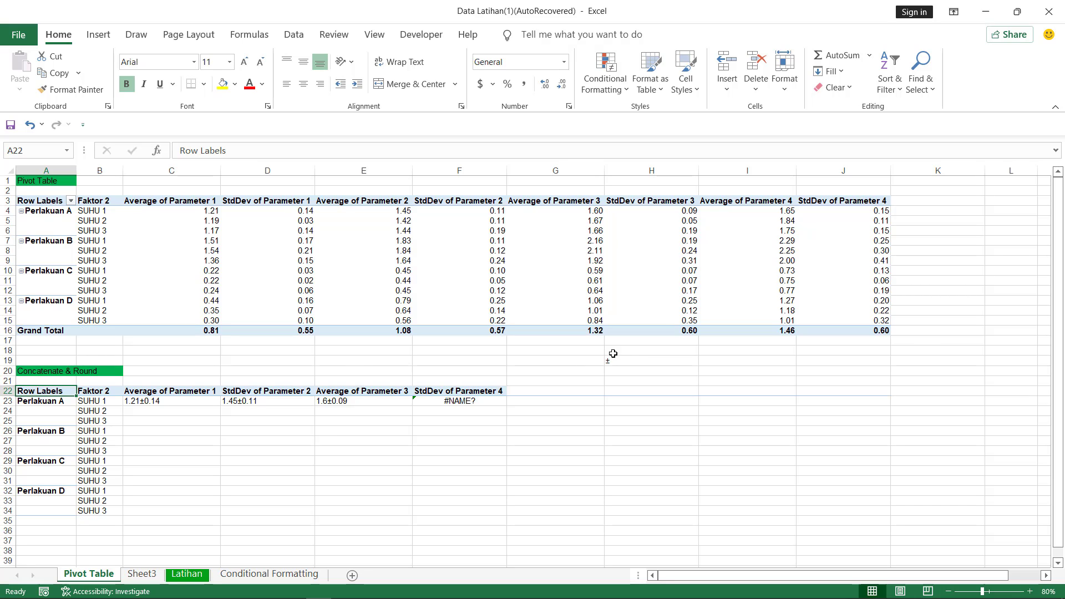
- Find the plus-minus sign (±) among the insertable symbols and close the symbol list
left_click(98, 34)
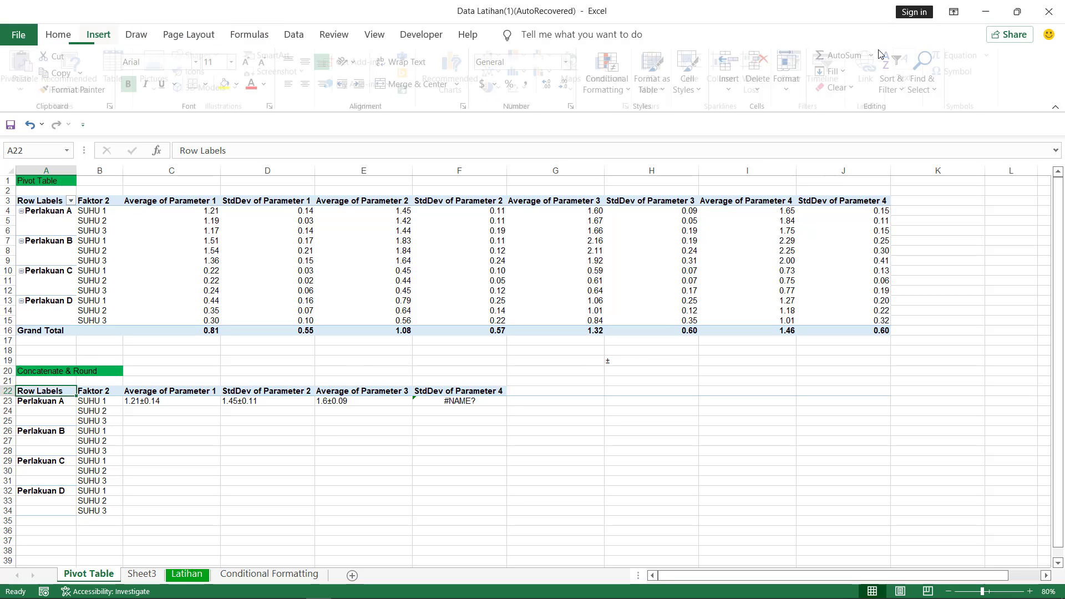
left_click(968, 71)
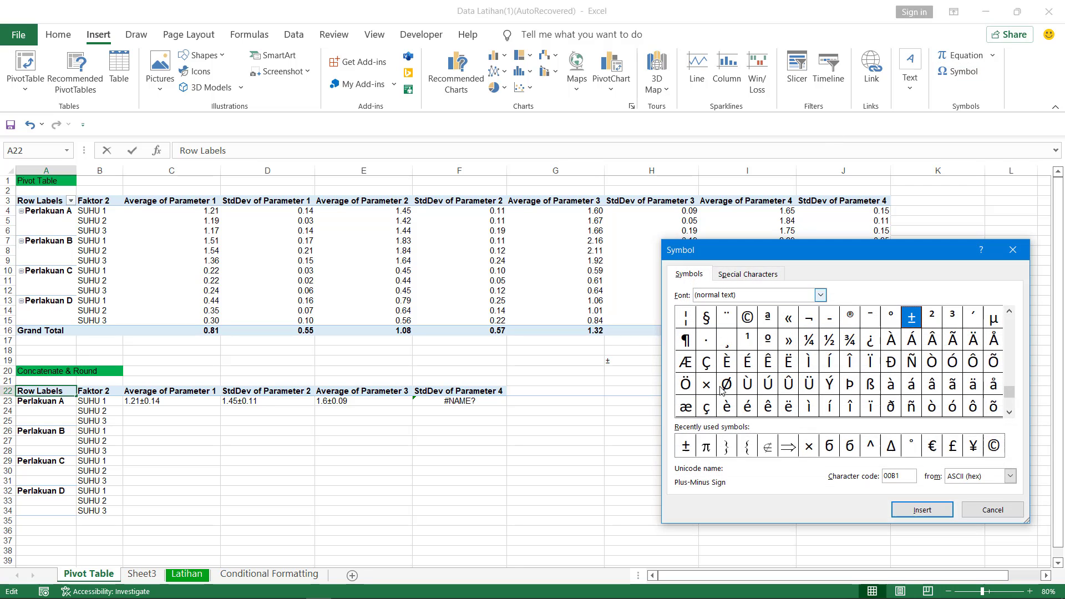
left_click(684, 447)
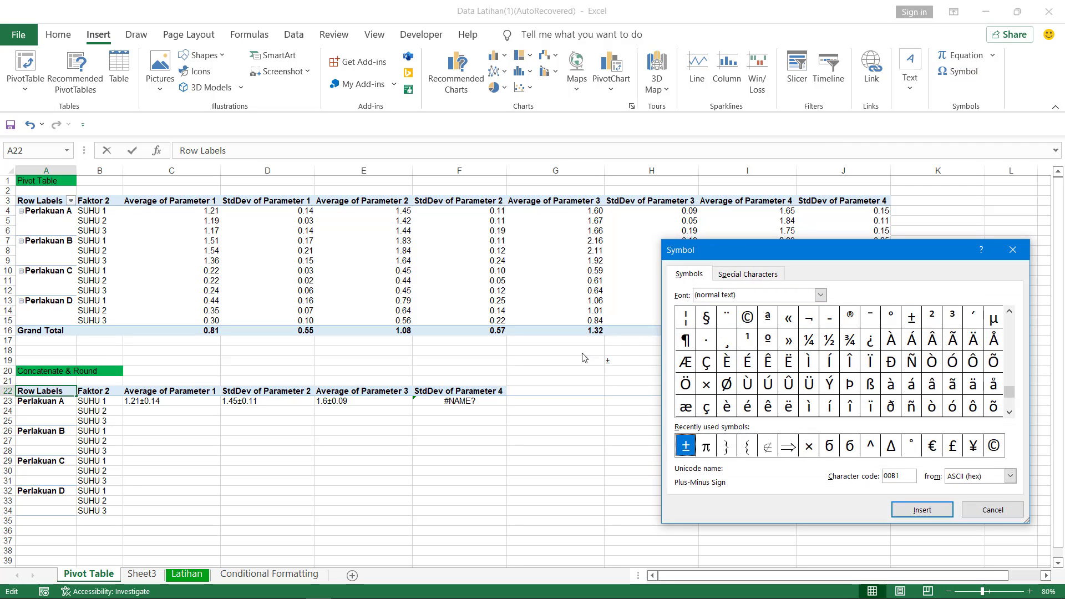
left_click(909, 510)
left_click(1013, 250)
- Open cell H19 to view its ± symbol and leave the cell
left_click(612, 359)
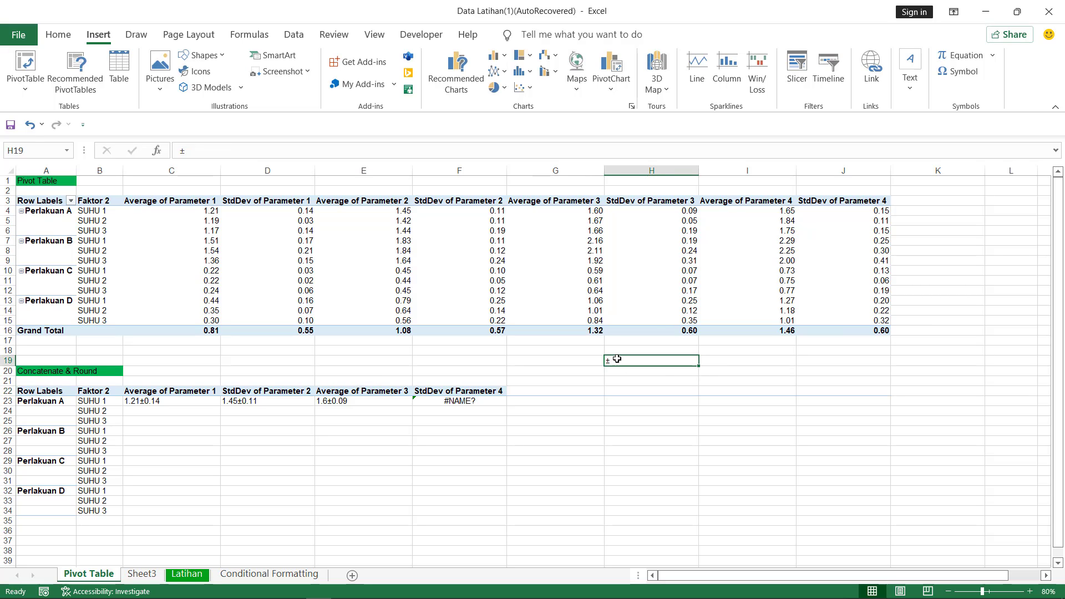
double_click(616, 360)
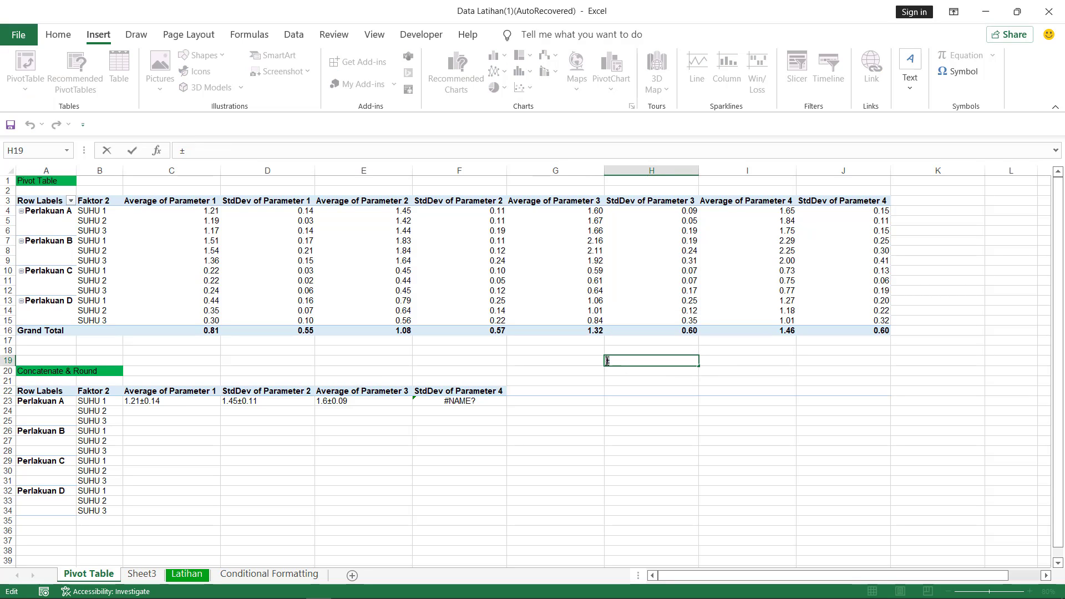
left_click(564, 362)
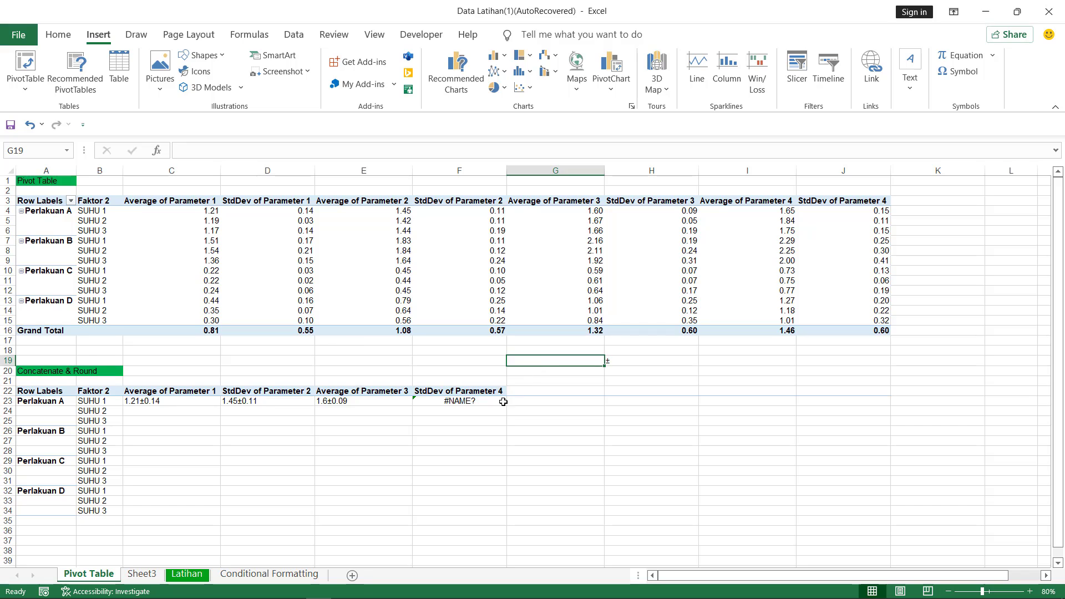
- Examine the unfinished formula in F23, the source cells C4 and D4, and the example formula in C23
left_click(461, 402)
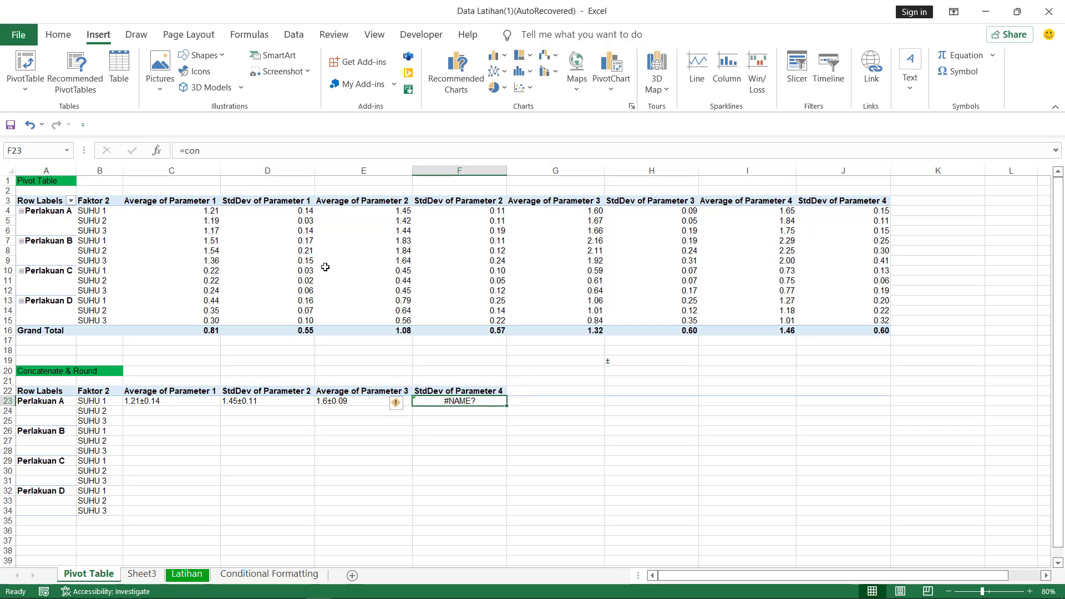
mouse_move(187, 231)
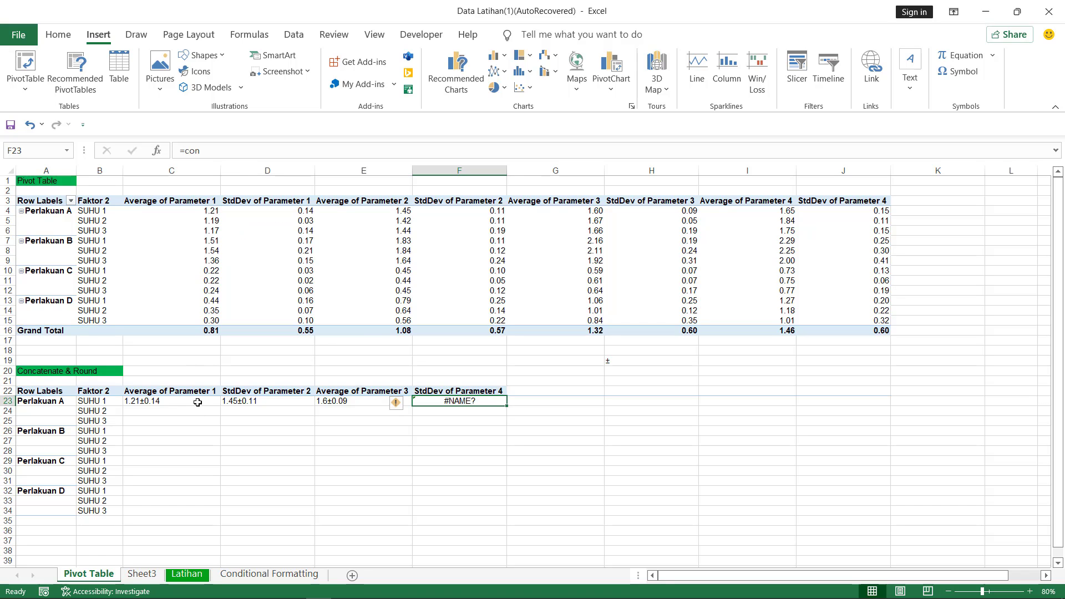
left_click(204, 212)
left_click(235, 210)
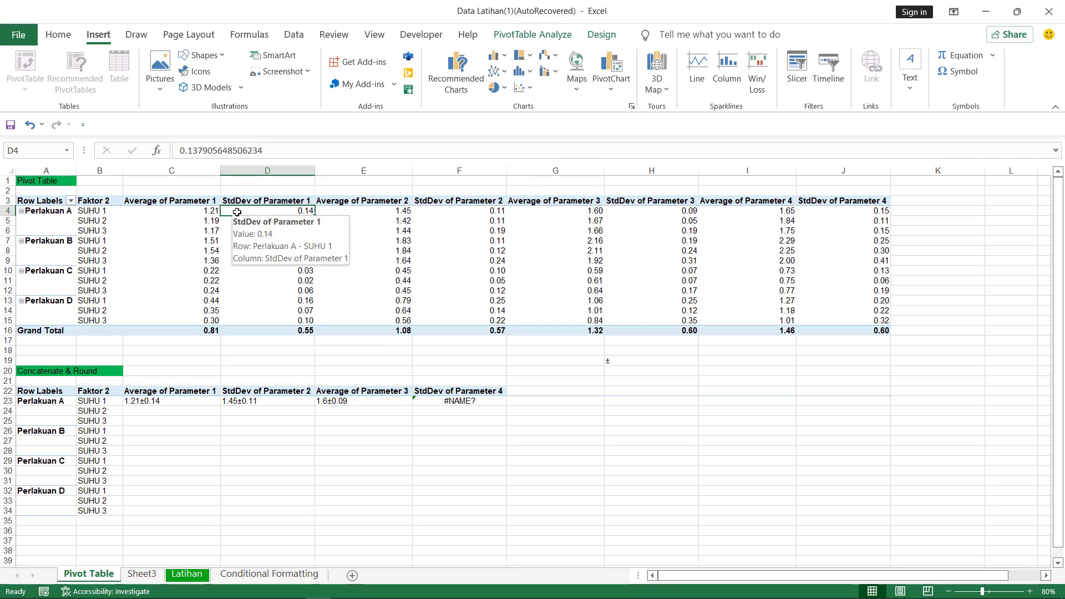
left_click(201, 400)
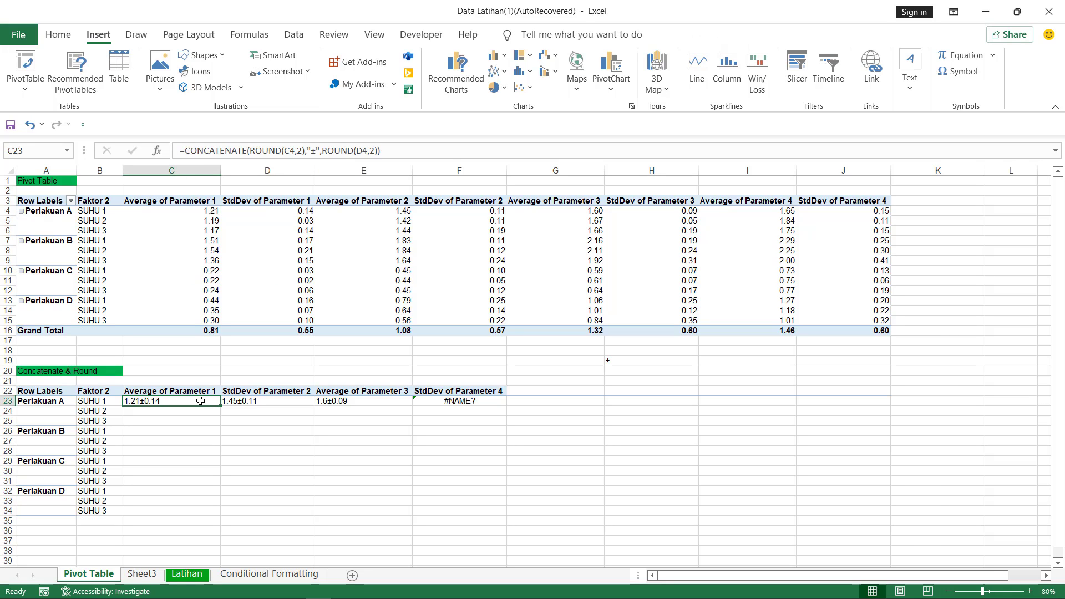
- Replace the formula in F23 with the start of a CONCATENATE whose first argument is ROUND(I4,2)
left_click(453, 401)
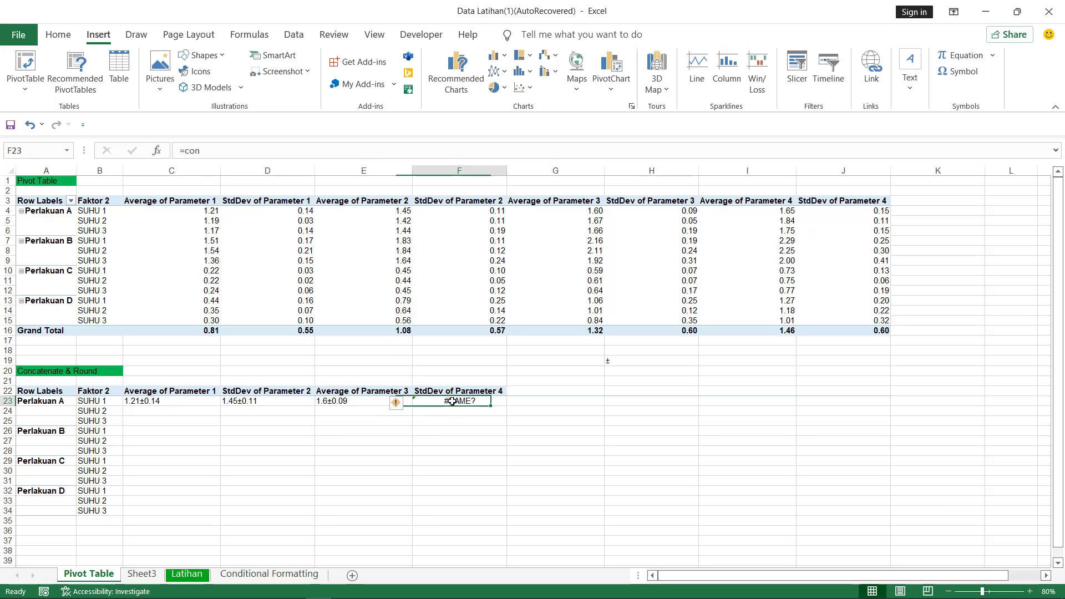
type("=con")
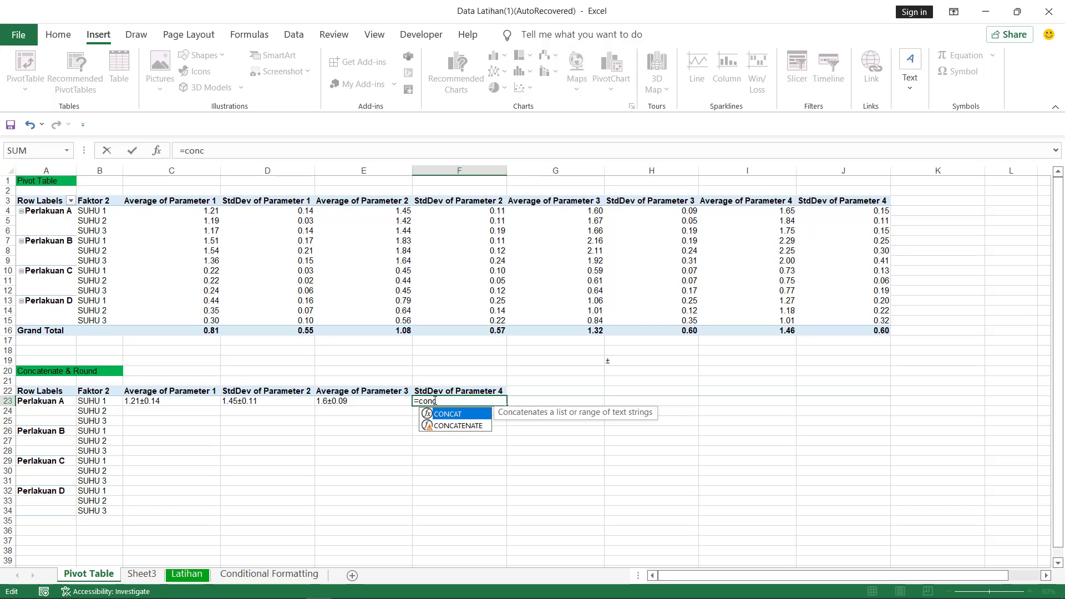
double_click(454, 426)
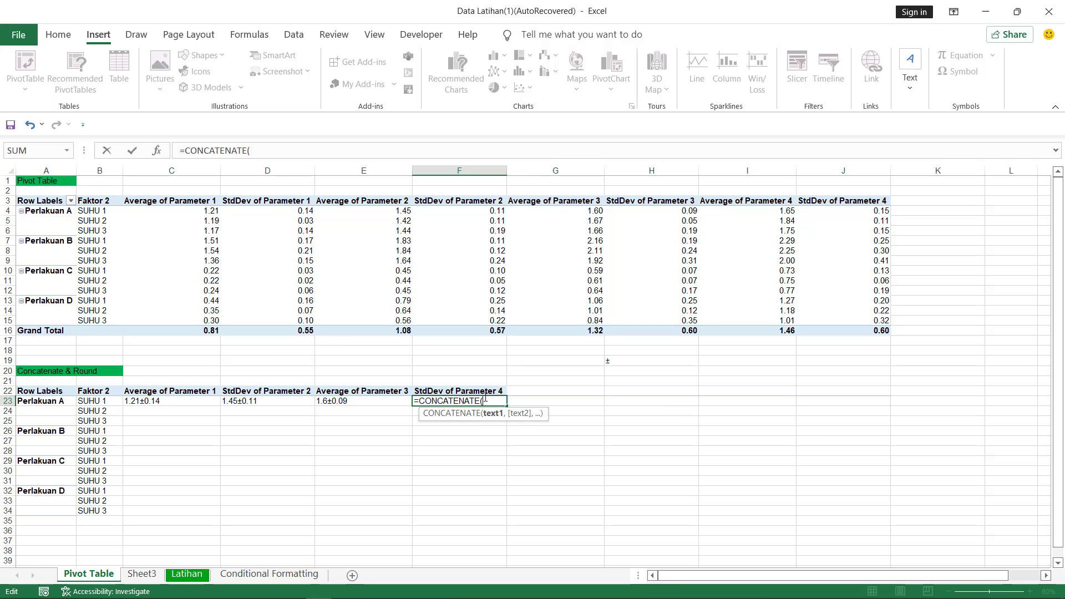
key("Caps_Lock")
type("ROU")
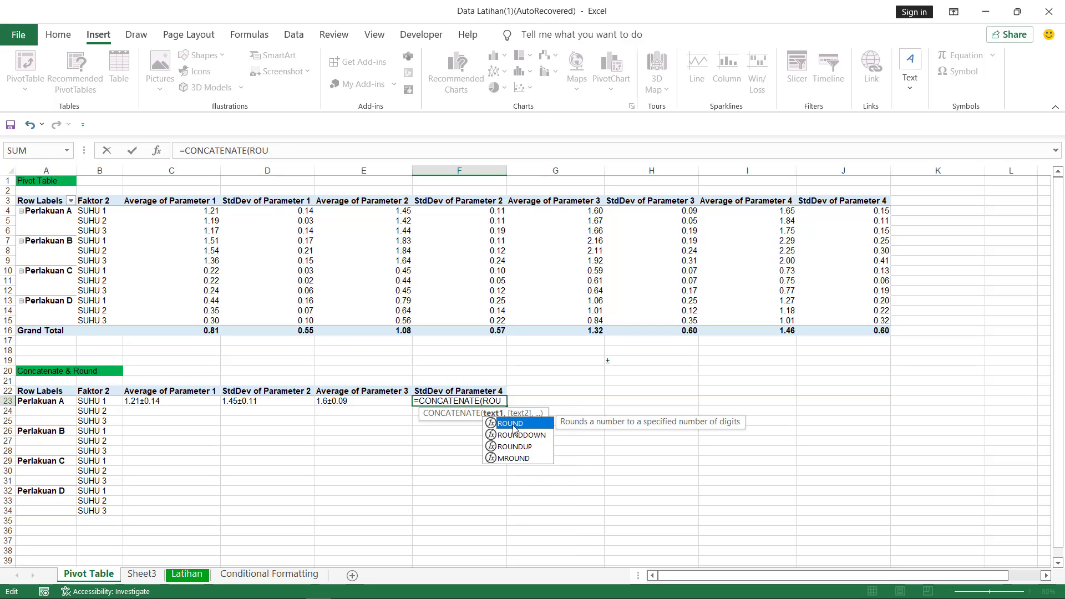
double_click(513, 426)
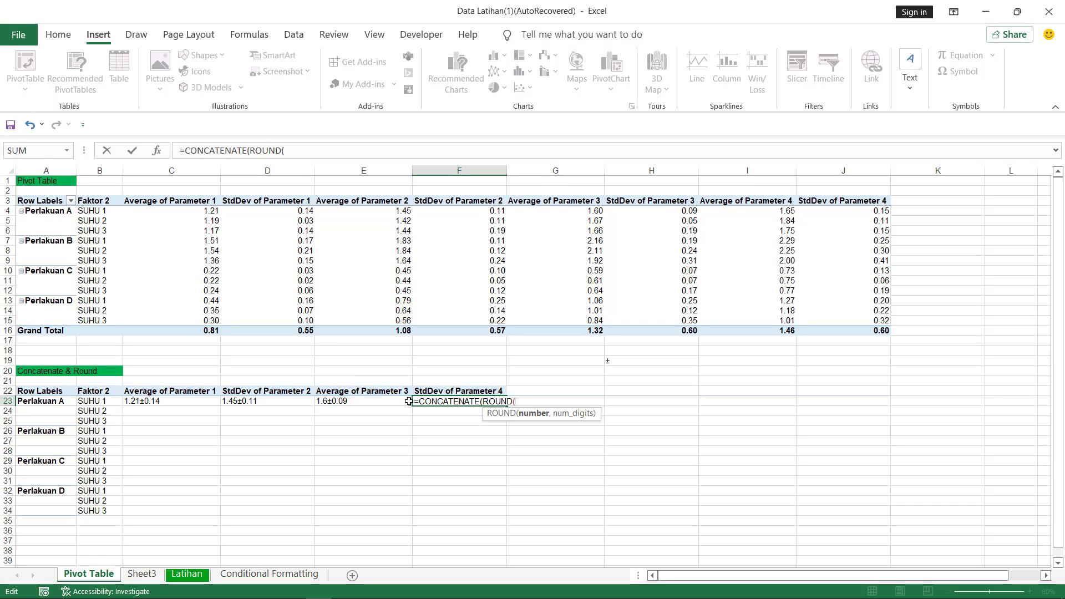
type("I4")
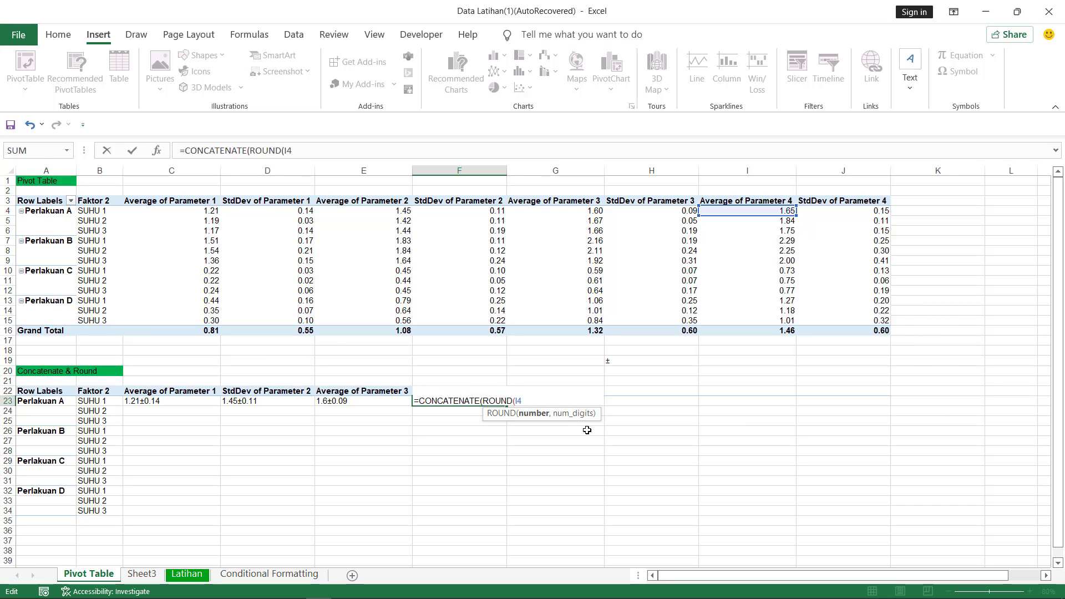
type(",2)")
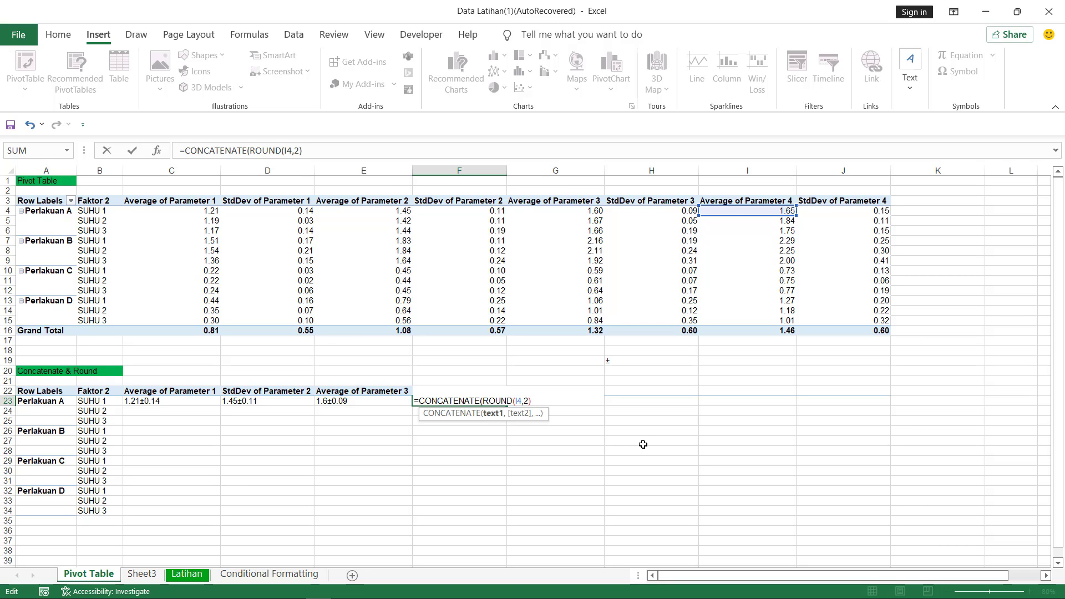
- Complete the F23 formula with "±" and ROUND(J4,2) as the remaining CONCATENATE arguments and enter it
type(",\"±")
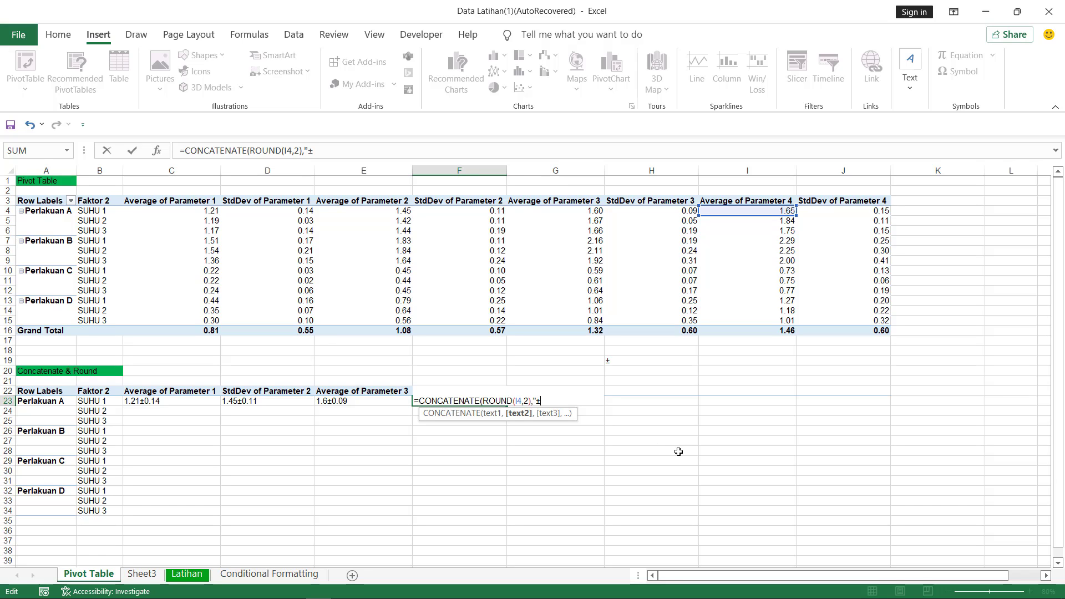
type("\",")
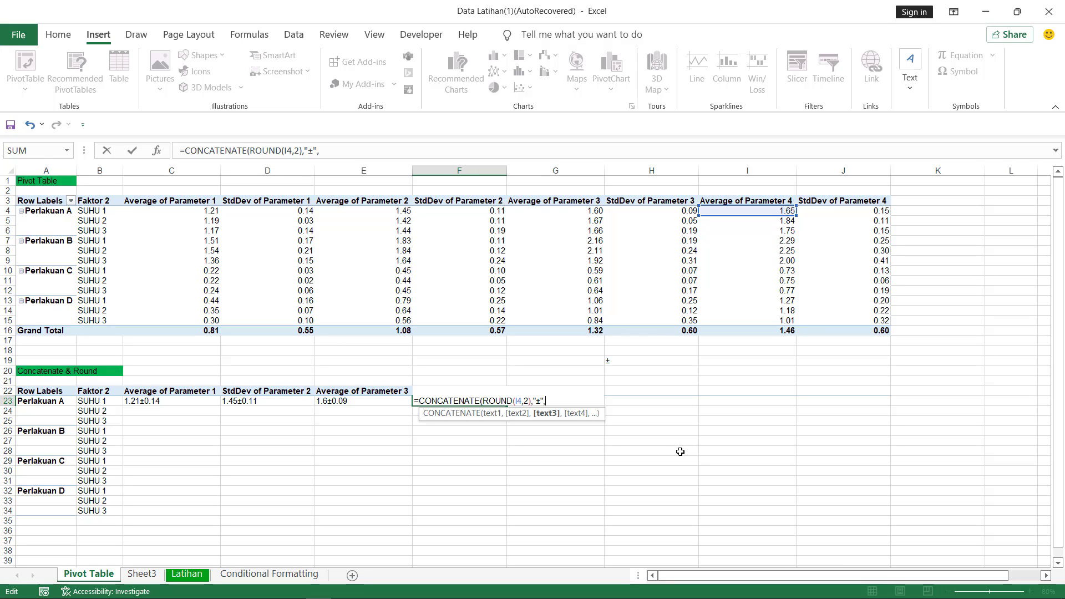
type("R")
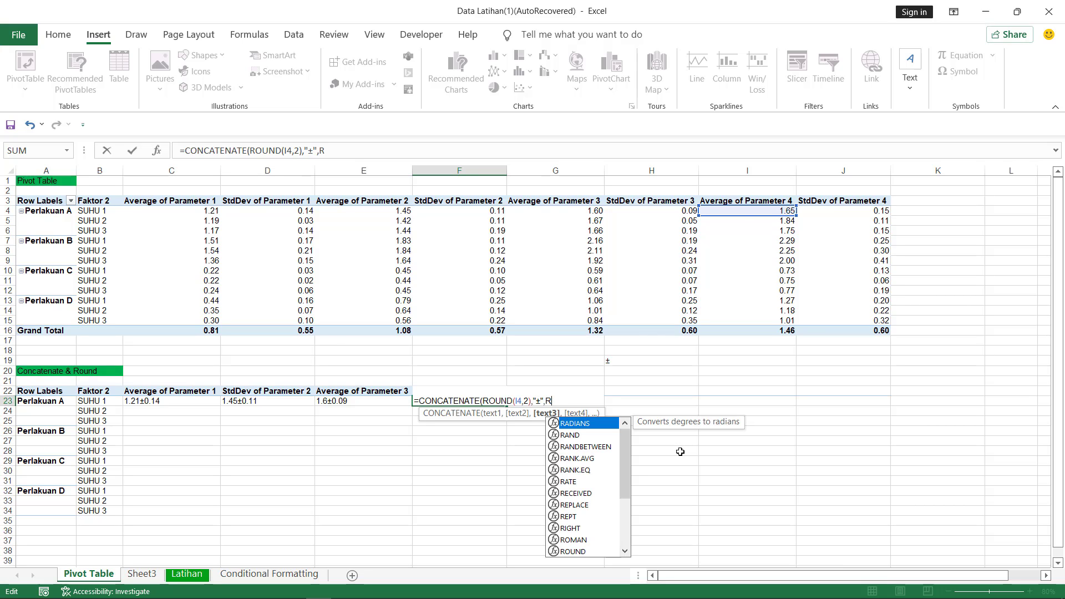
double_click(584, 551)
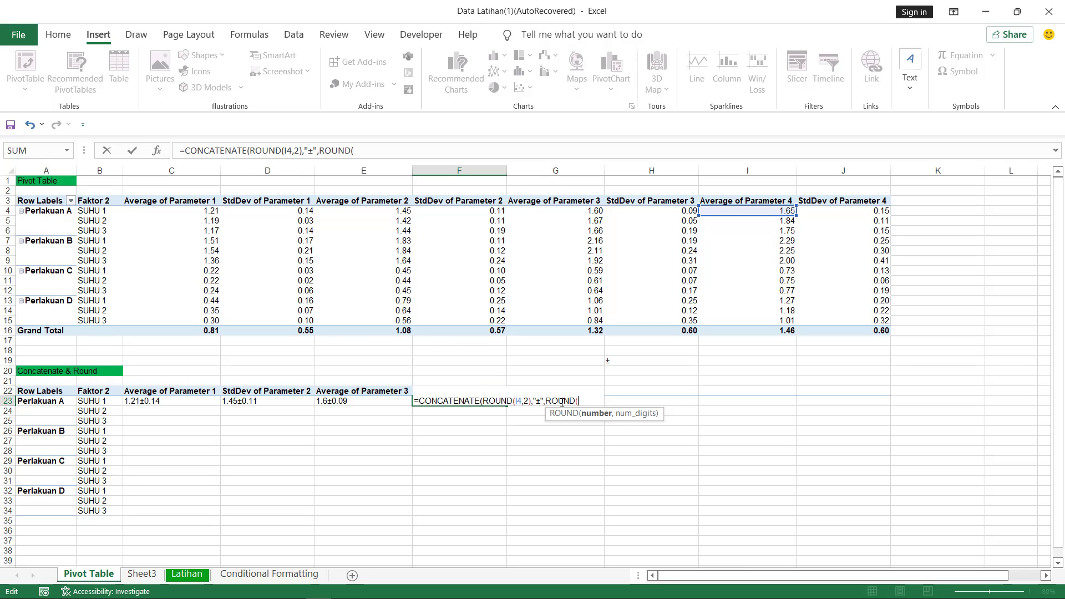
type("J4")
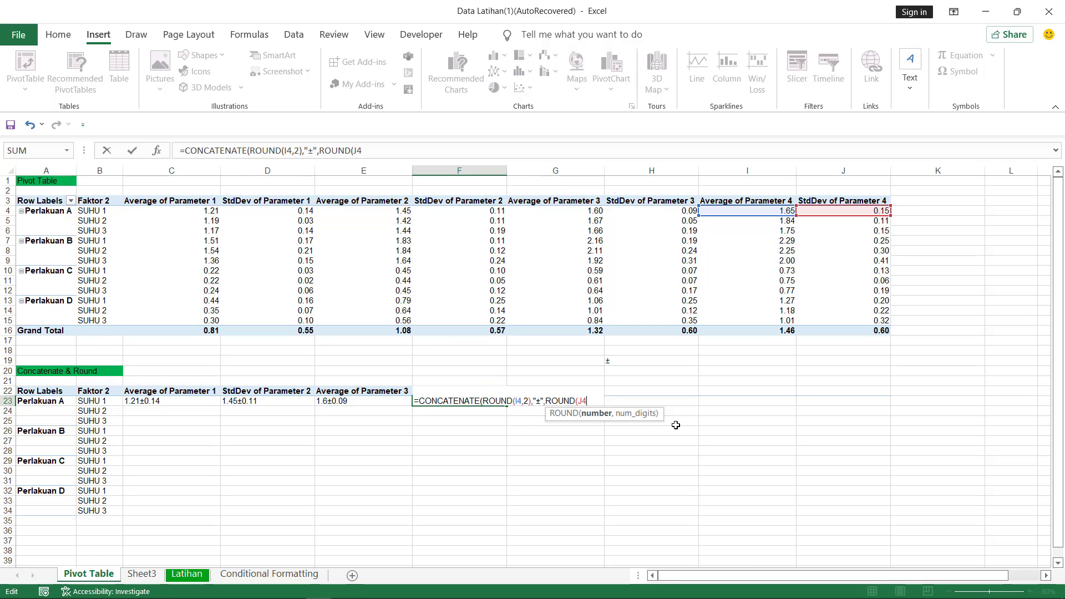
type(",2)")
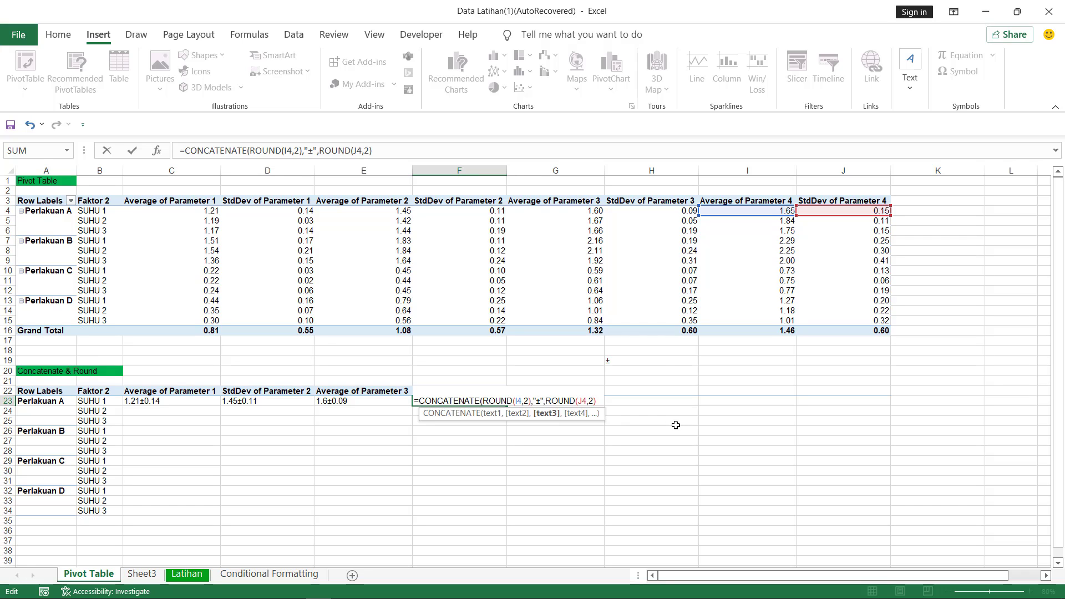
type(")")
key("Return")
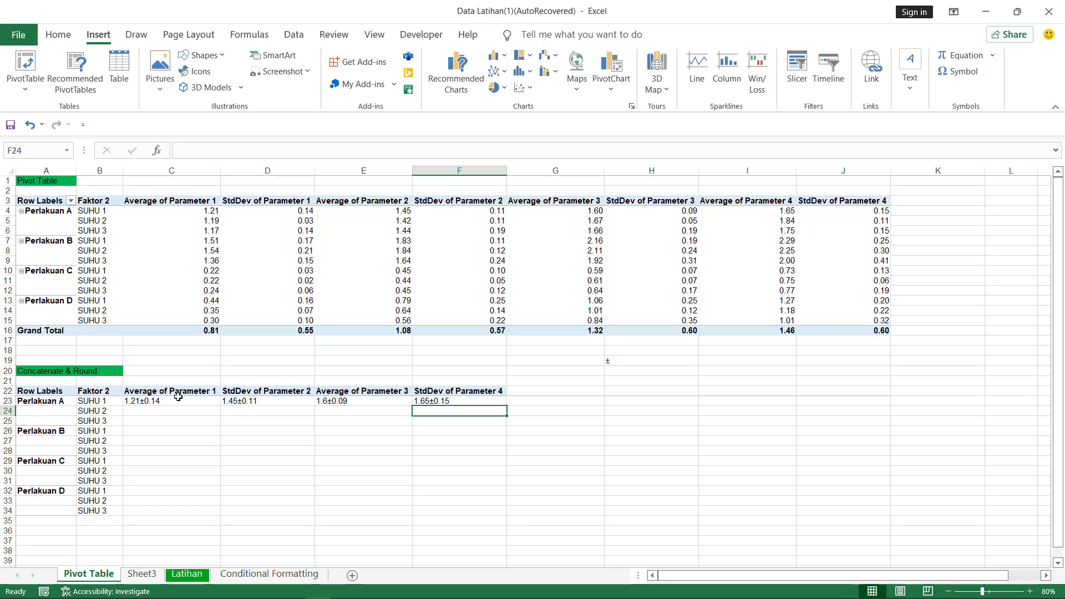
left_click_drag(135, 411, 145, 511)
left_click_drag(256, 415, 265, 512)
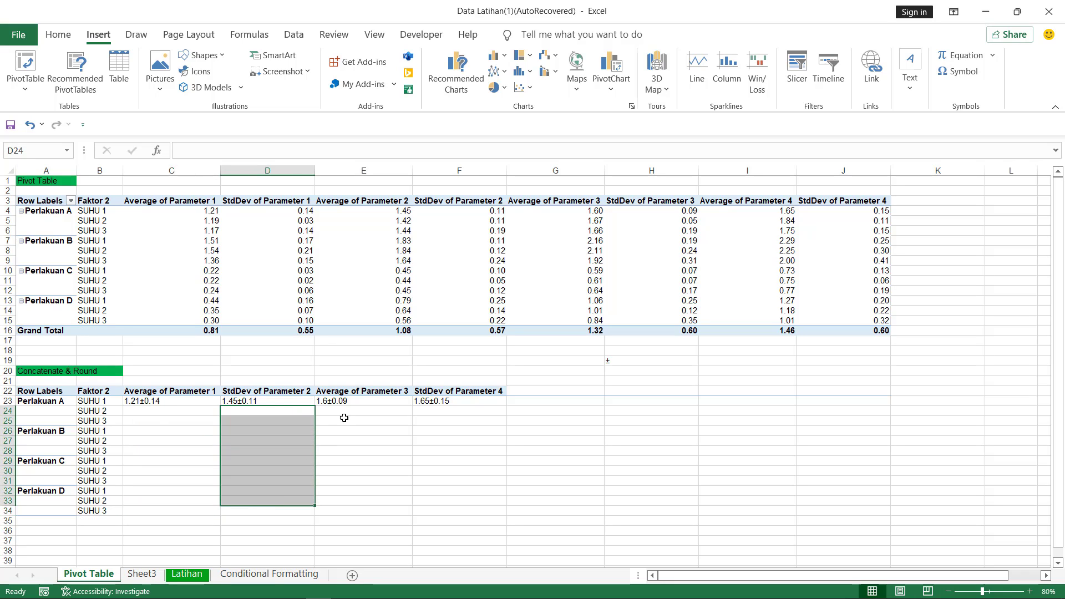
left_click_drag(347, 413, 361, 521)
left_click_drag(462, 413, 463, 507)
left_click(187, 435)
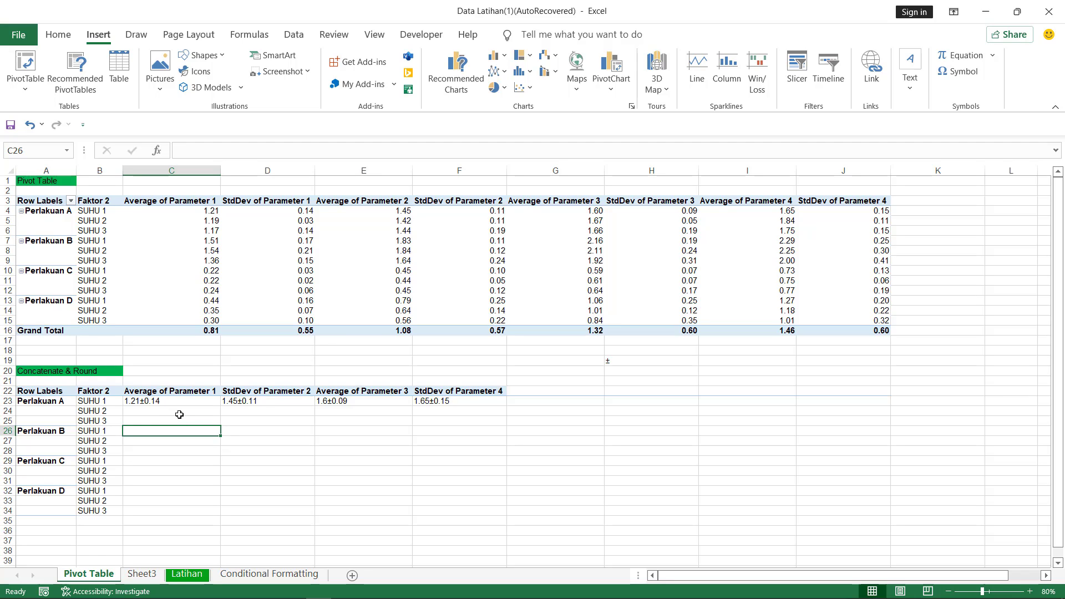
left_click(179, 415)
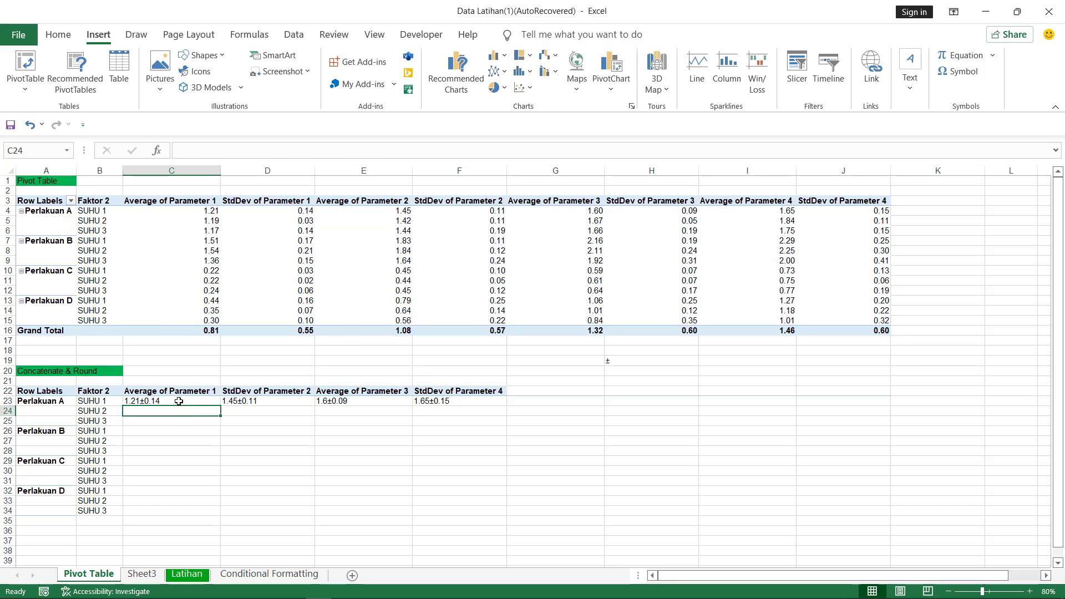
- Copy the Parameter 1 mean±SD formula from C23 into C24 and the remaining rows C25:C34
left_click(178, 401)
key("ctrl+c")
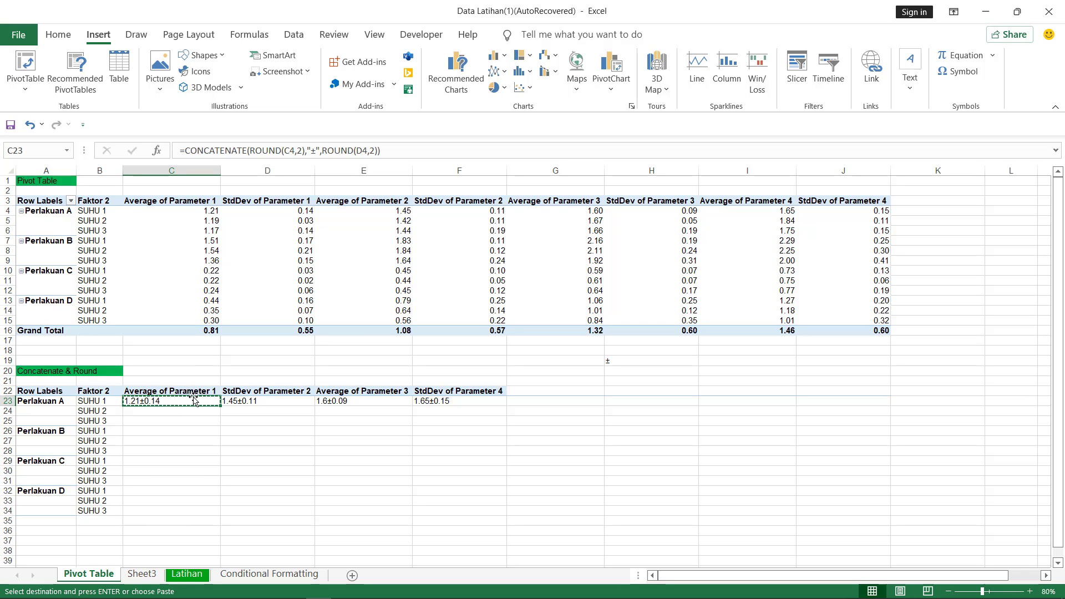
left_click(175, 412)
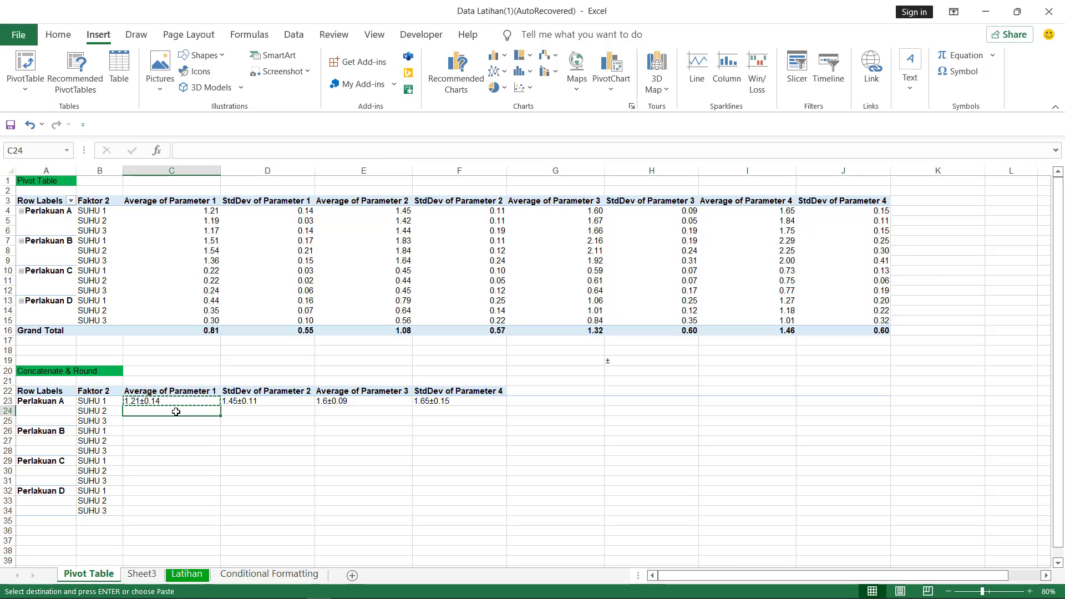
left_click(215, 221)
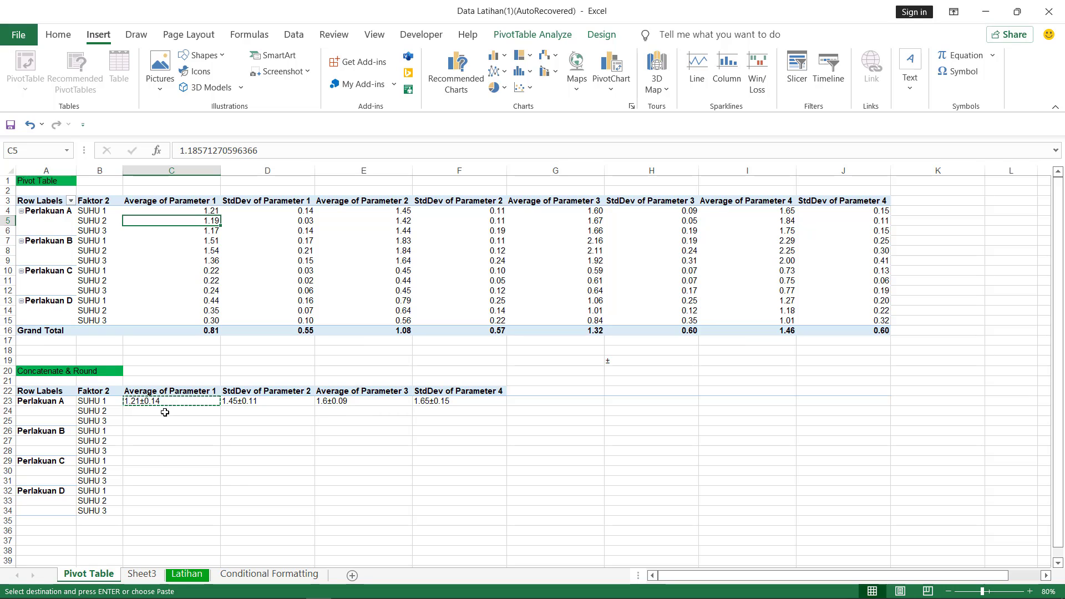
left_click(124, 411)
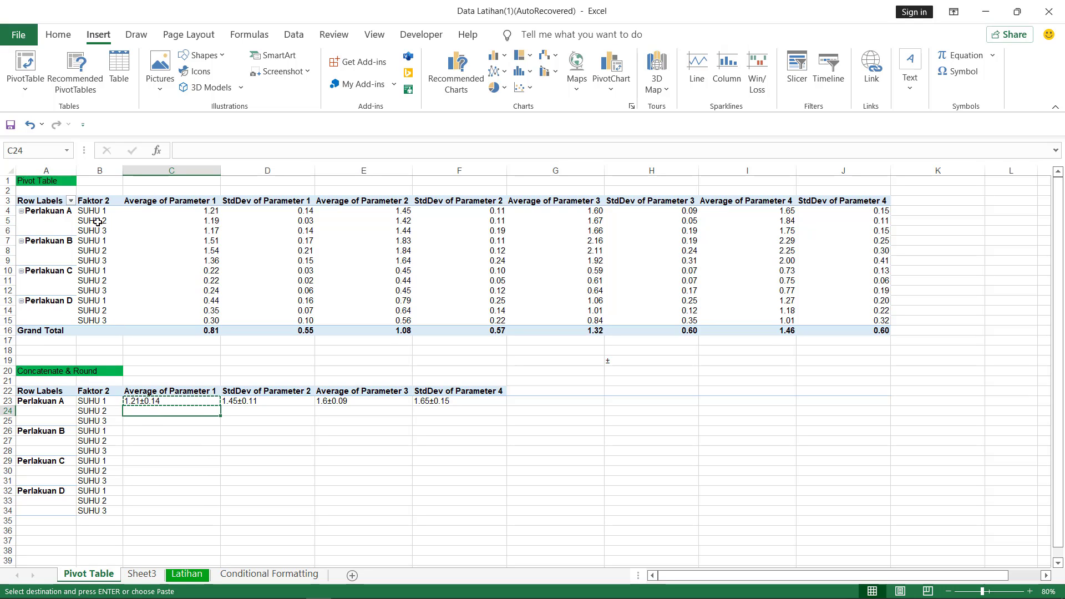
left_click(213, 221)
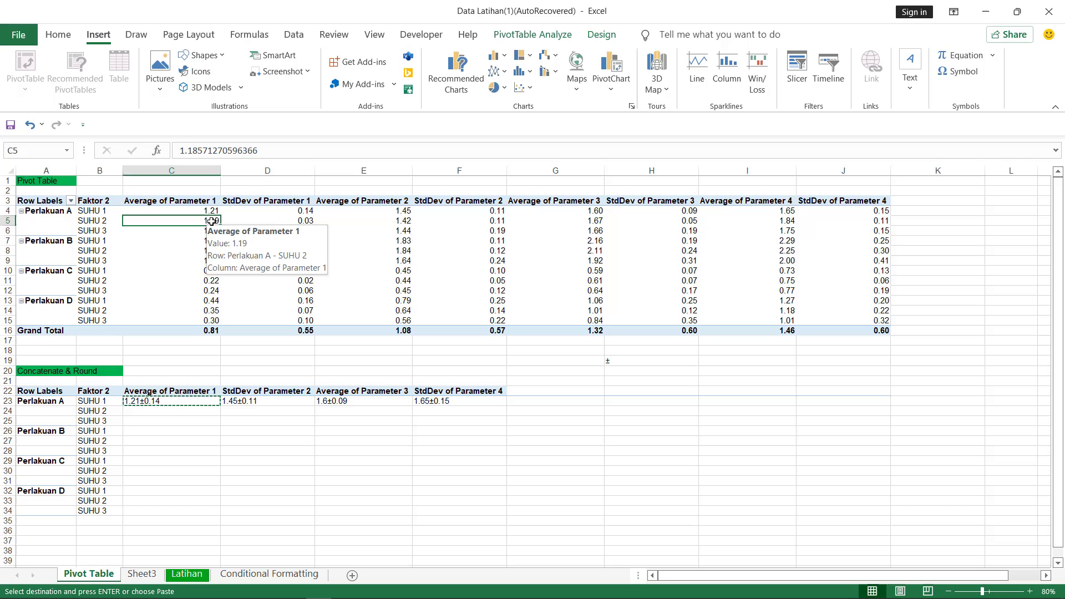
left_click(299, 219)
left_click(162, 412)
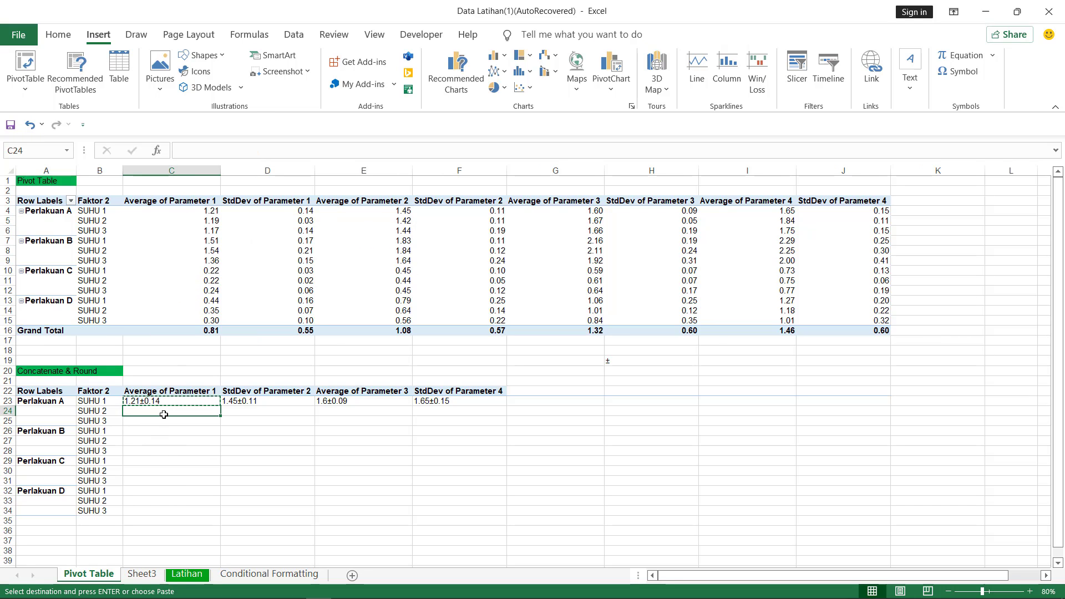
key("ctrl+v")
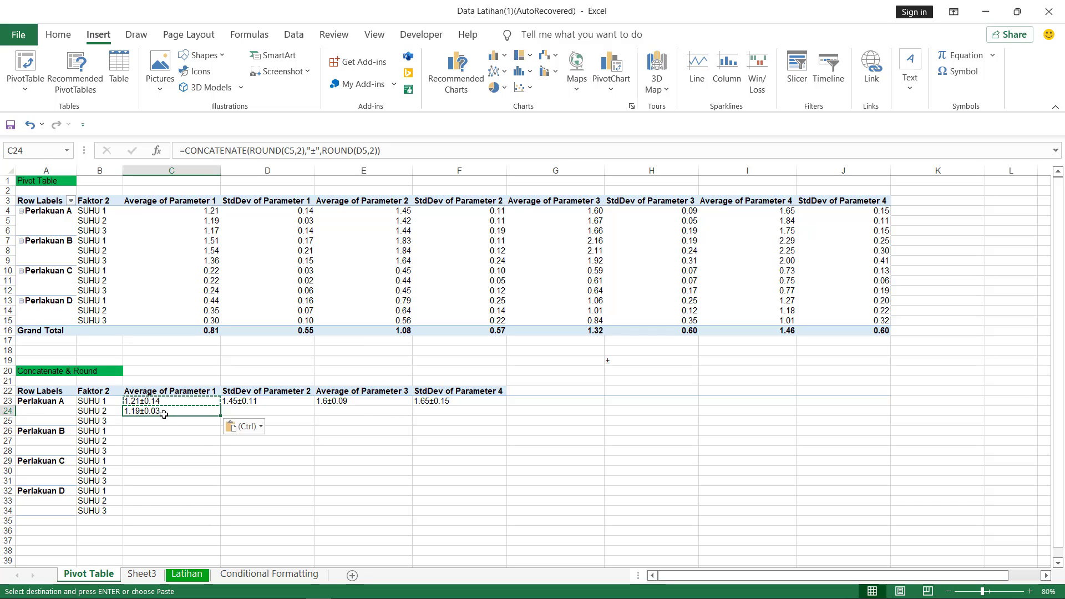
left_click_drag(159, 422, 155, 512)
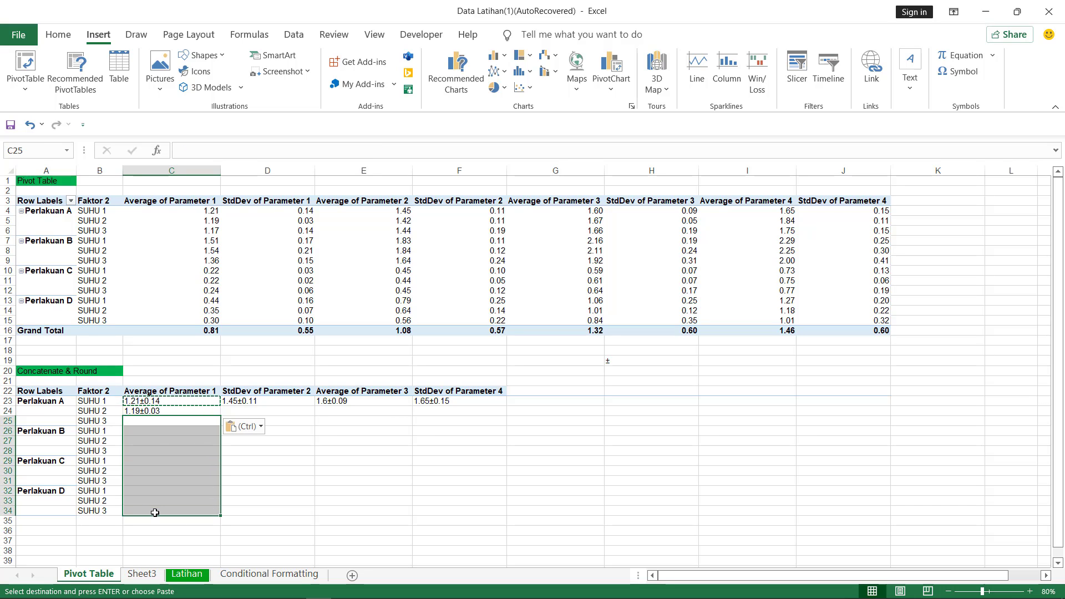
key("ctrl+v")
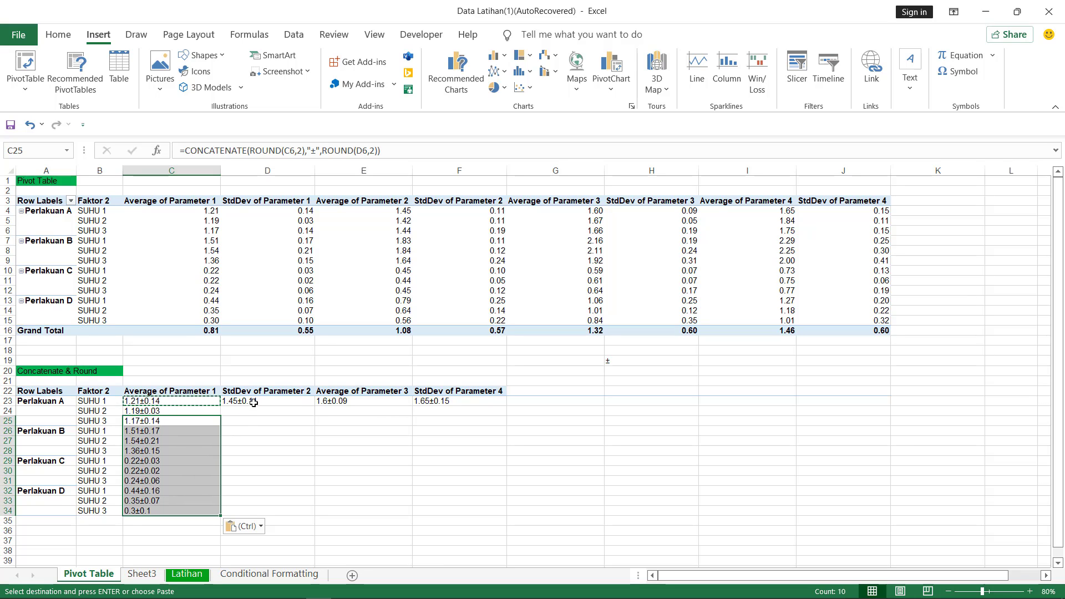
- Copy the Parameter 2 mean±SD formula from D23 down into D24:D34
left_click(254, 403)
key("ctrl+c")
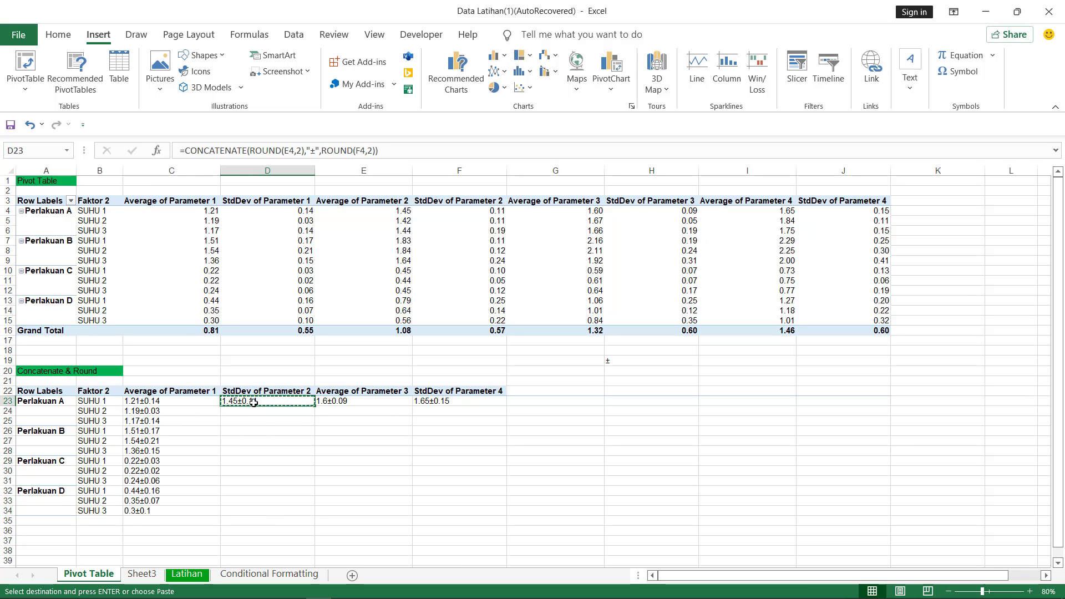
left_click(254, 411)
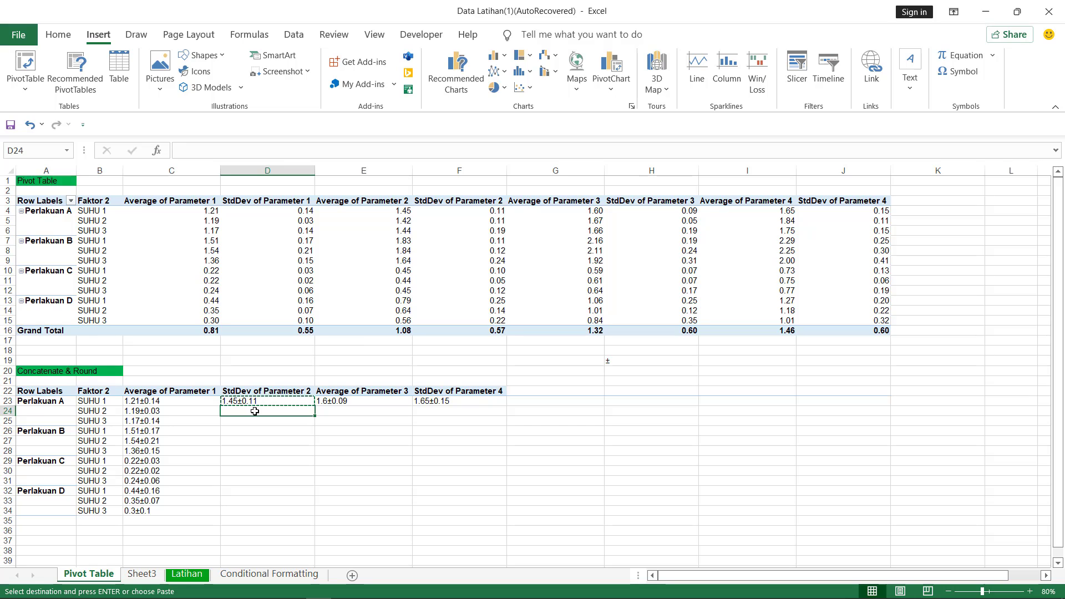
left_click_drag(254, 411, 255, 507)
key("ctrl+v")
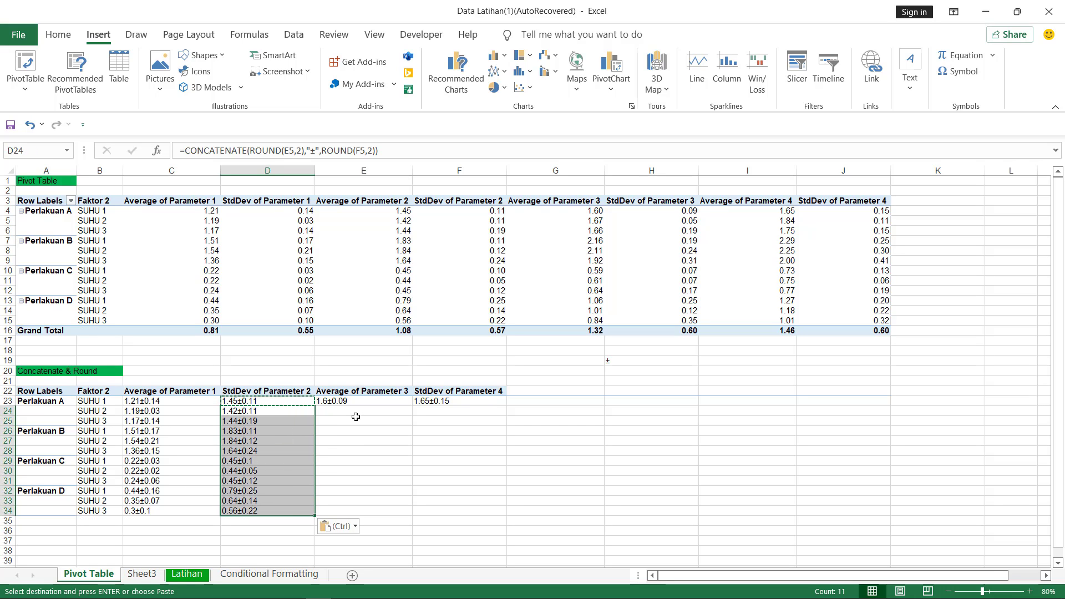
- Copy the Parameter 3 mean±SD formula from E23 down into E24:E34
left_click(363, 403)
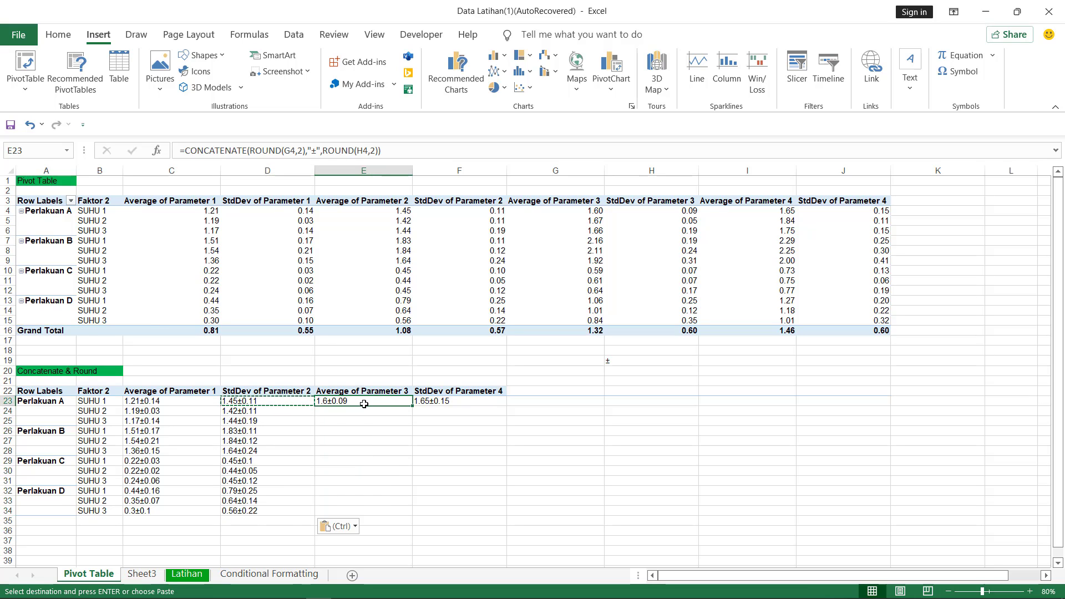
key("ctrl+c")
left_click_drag(355, 411, 346, 509)
key("ctrl+v")
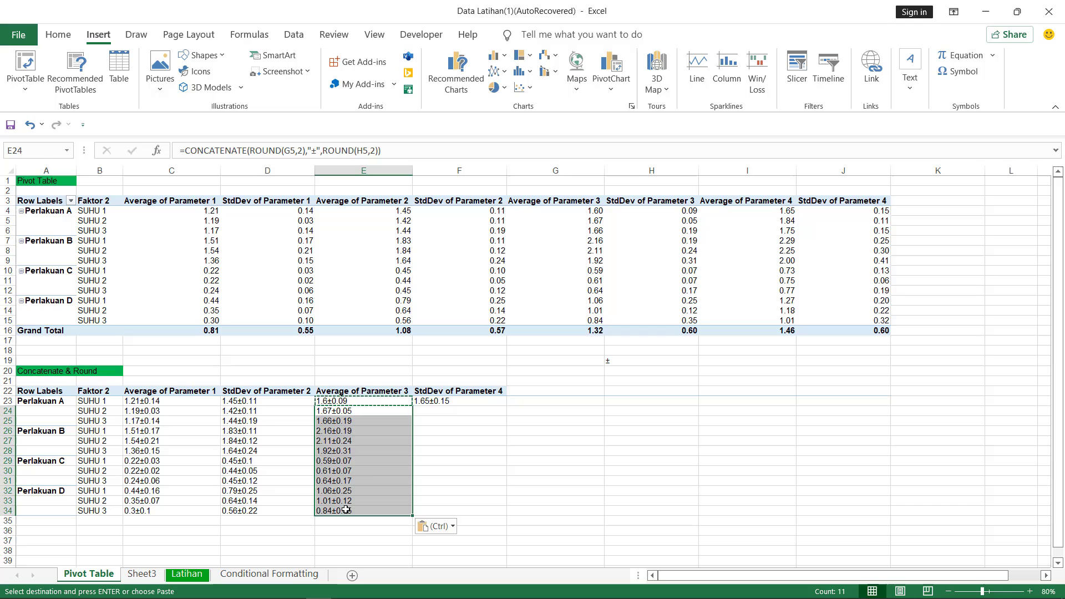
- Copy the Parameter 4 mean±SD formula from F23 down into F24:F34 and deselect the range
left_click(444, 402)
key("ctrl+c")
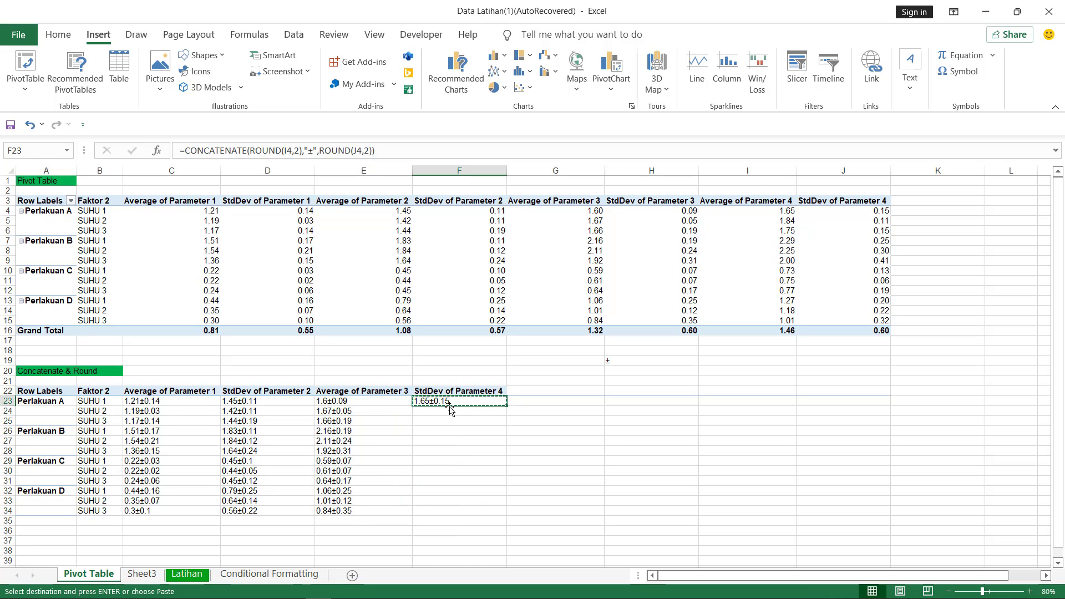
left_click_drag(446, 411, 437, 508)
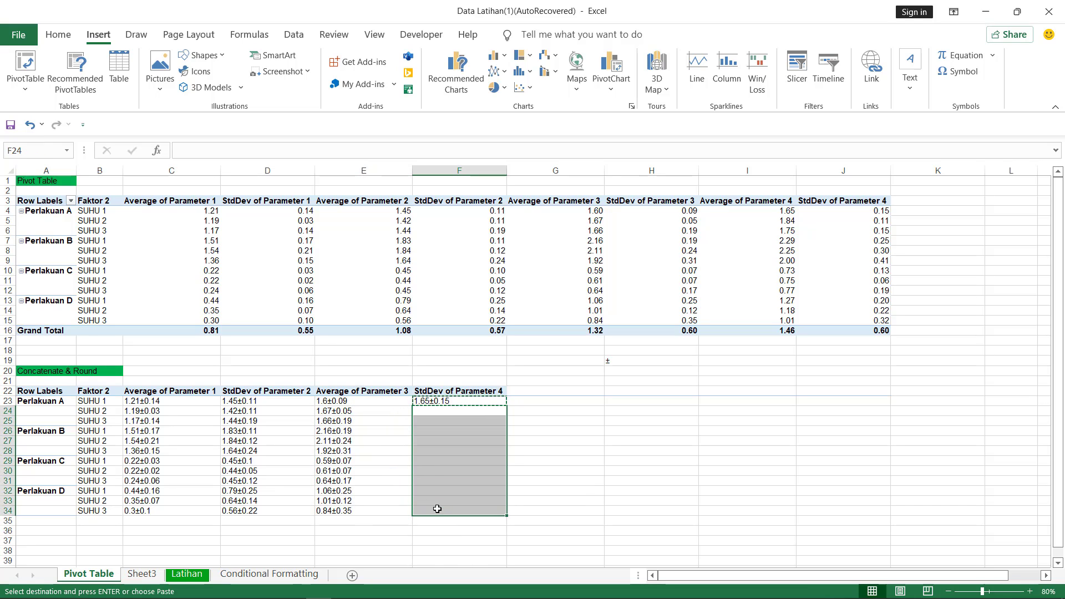
key("ctrl+v")
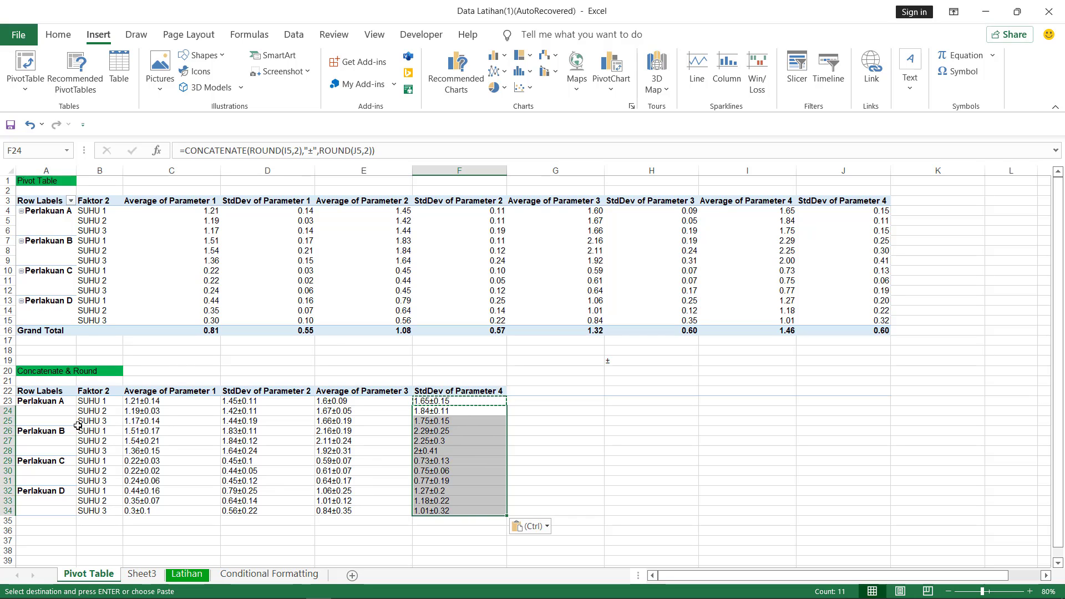
left_click(532, 447)
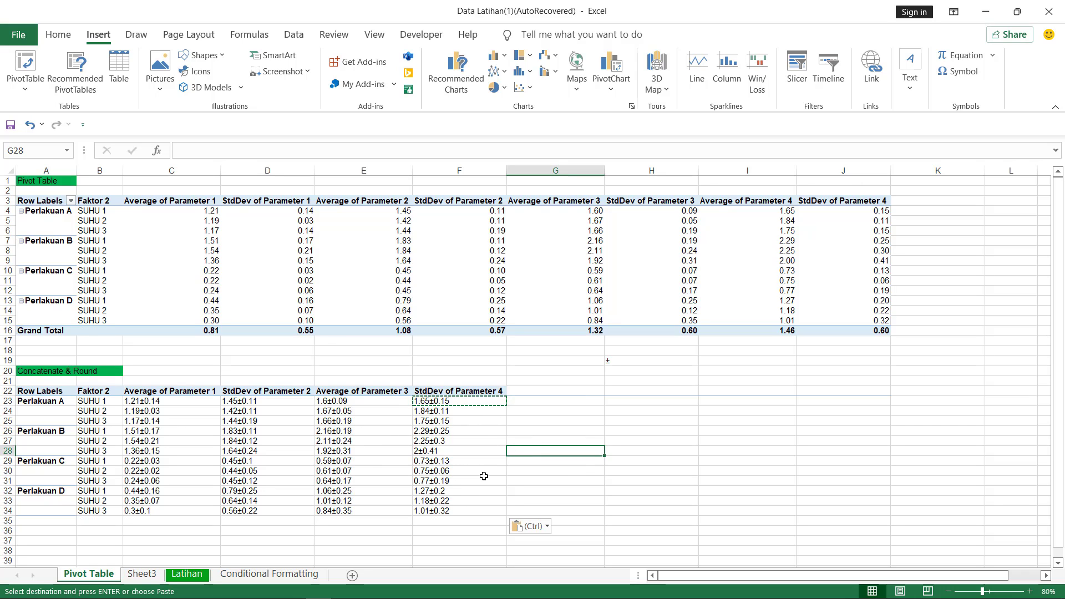
- Apply All Borders to the Faktor 2 labels and mean±SD values in B23:F34
left_click_drag(486, 513, 114, 402)
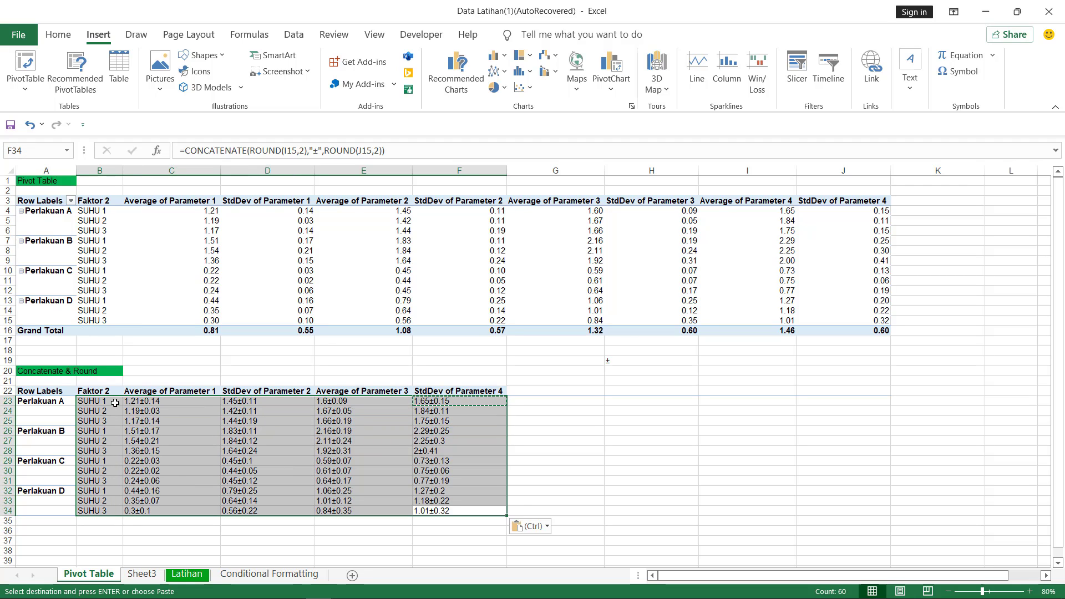
left_click(57, 35)
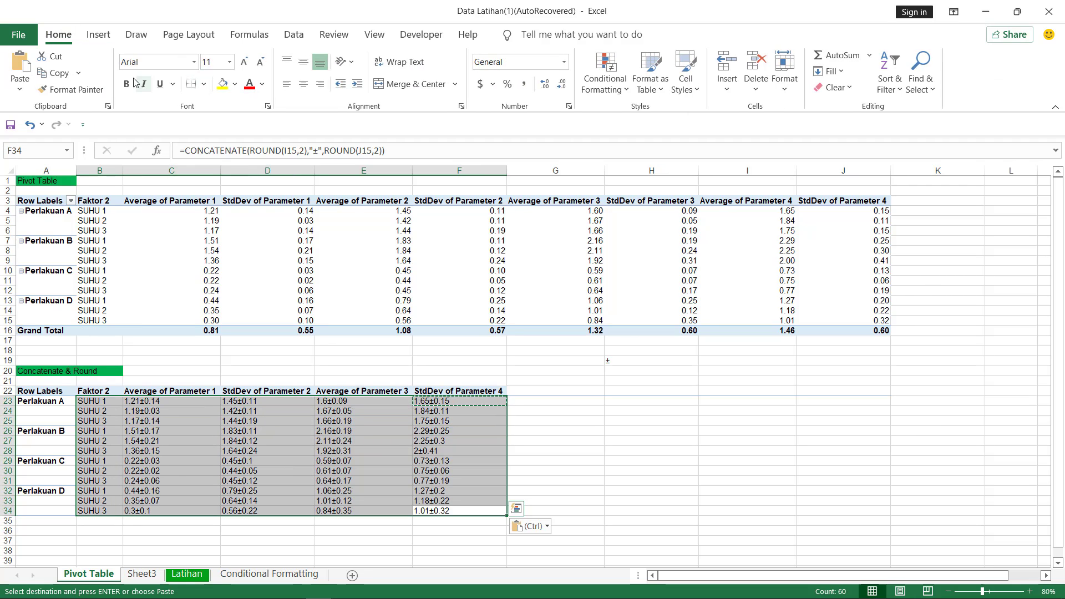
left_click(203, 83)
left_click(270, 225)
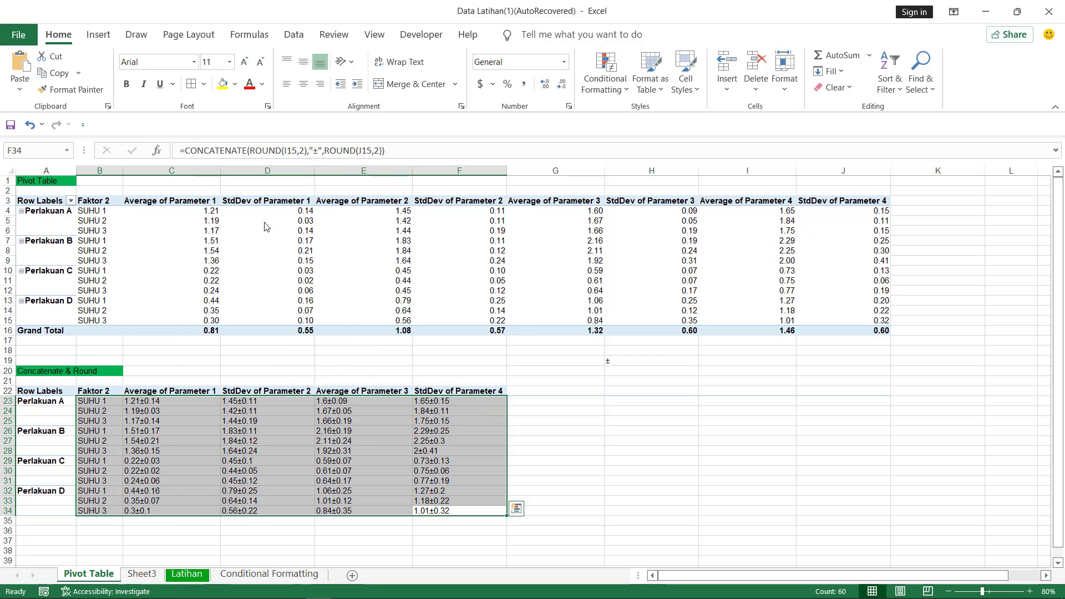
left_click(563, 429)
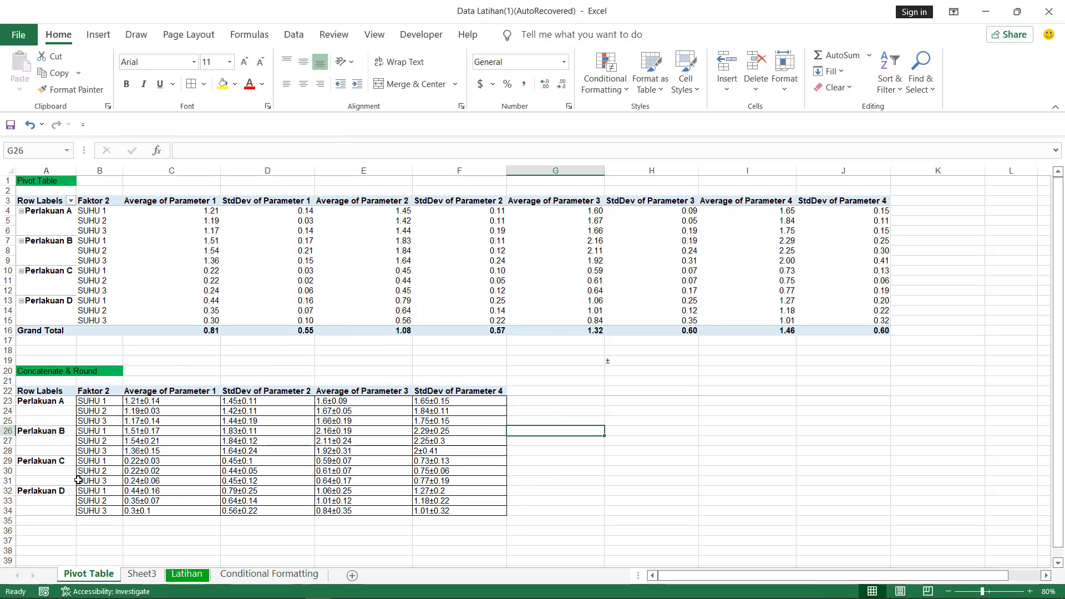
- Put outside borders around each Perlakuan label block in column A: A32:A34, A29:A31, A26:A28 and A23:A25
left_click_drag(49, 493, 49, 511)
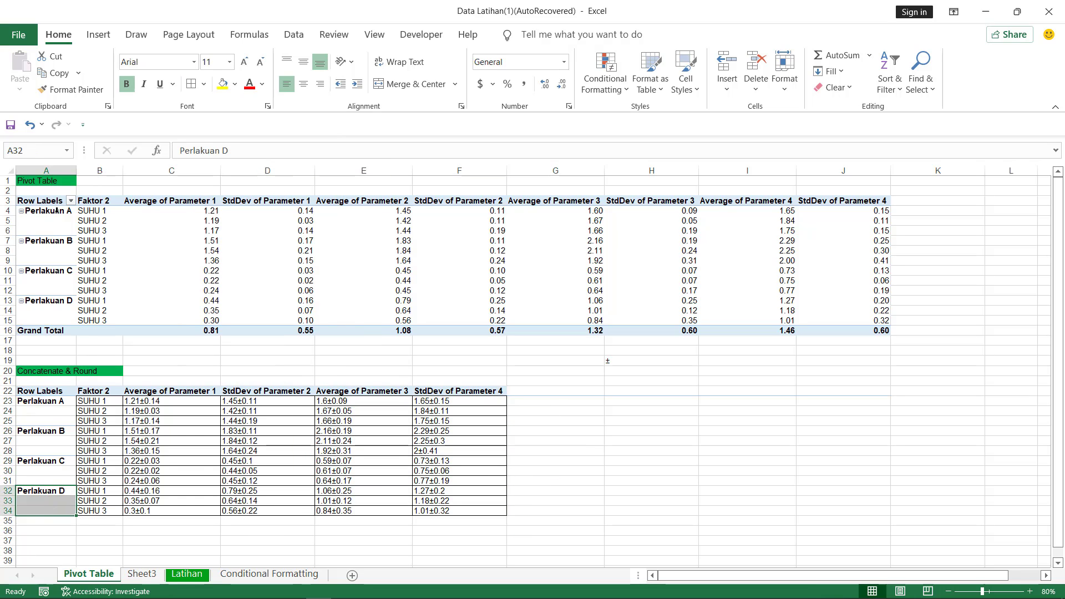
left_click(203, 84)
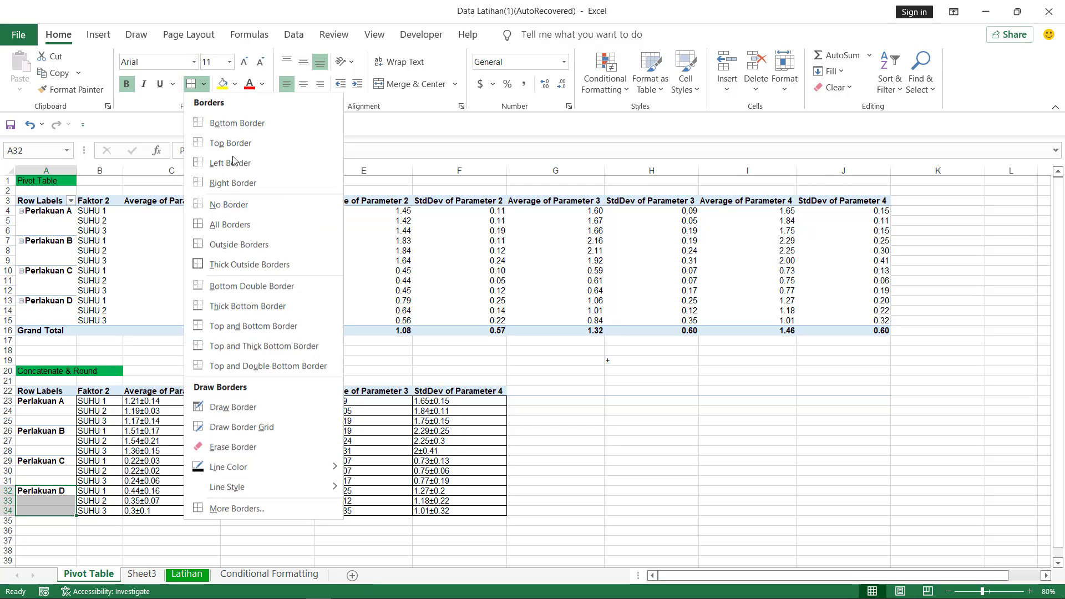
left_click(232, 246)
left_click(40, 472)
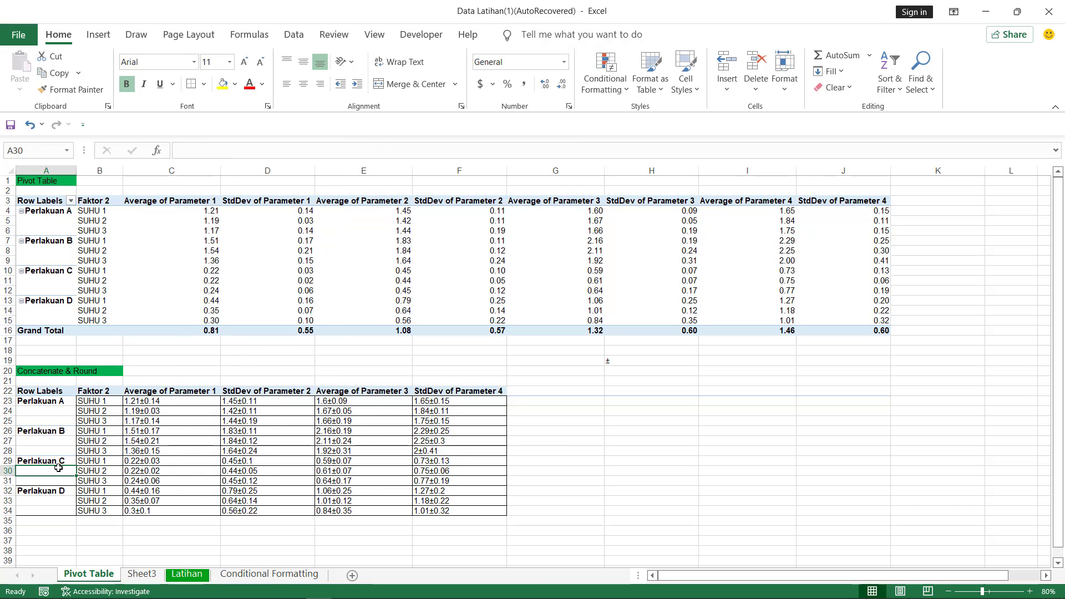
left_click_drag(58, 461, 56, 479)
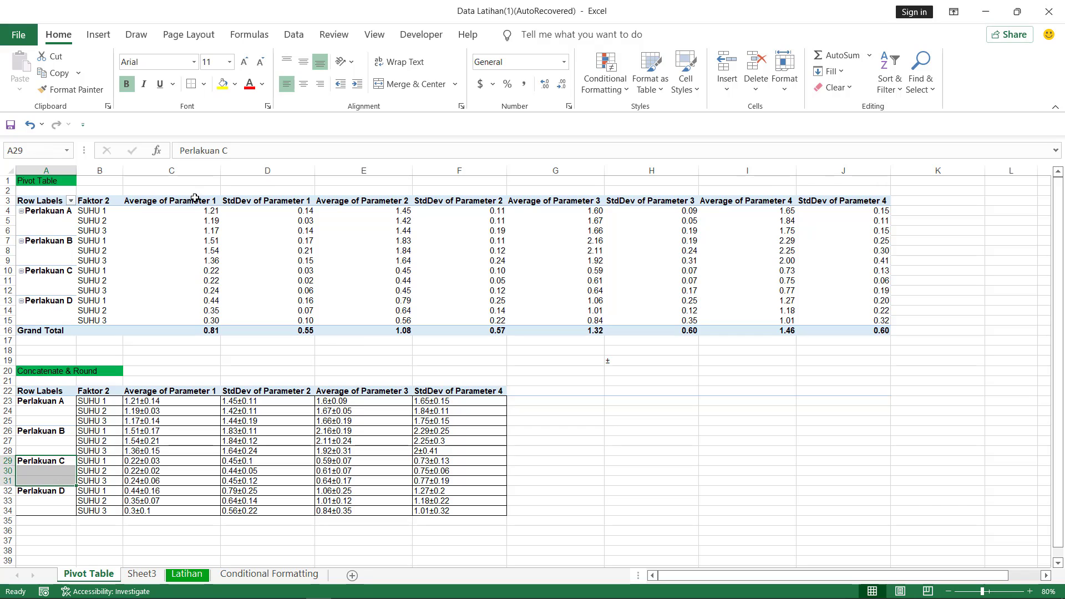
left_click_drag(52, 432, 53, 451)
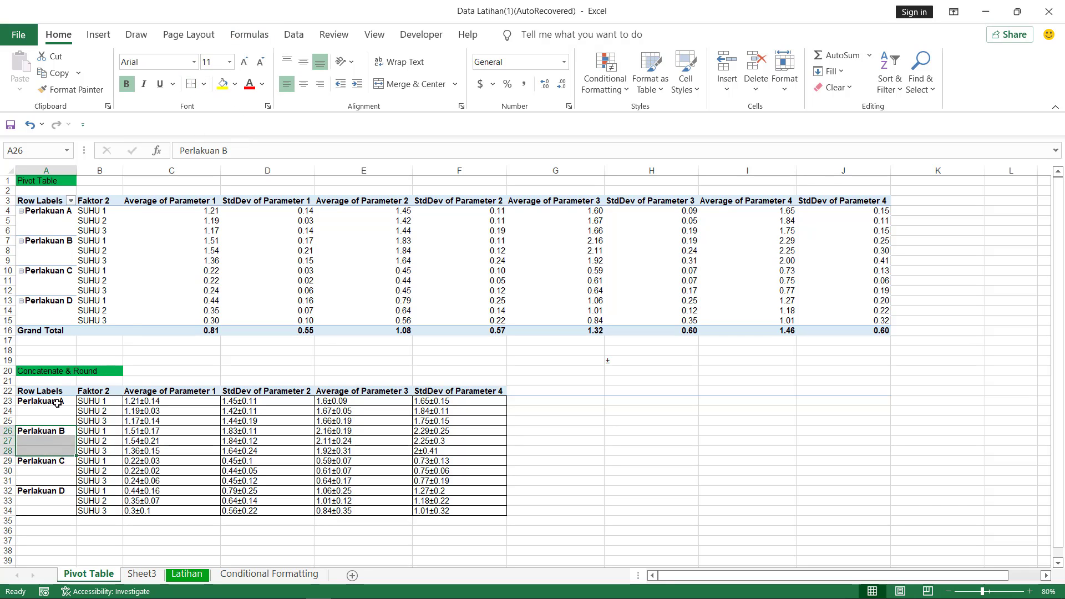
left_click_drag(57, 403, 51, 423)
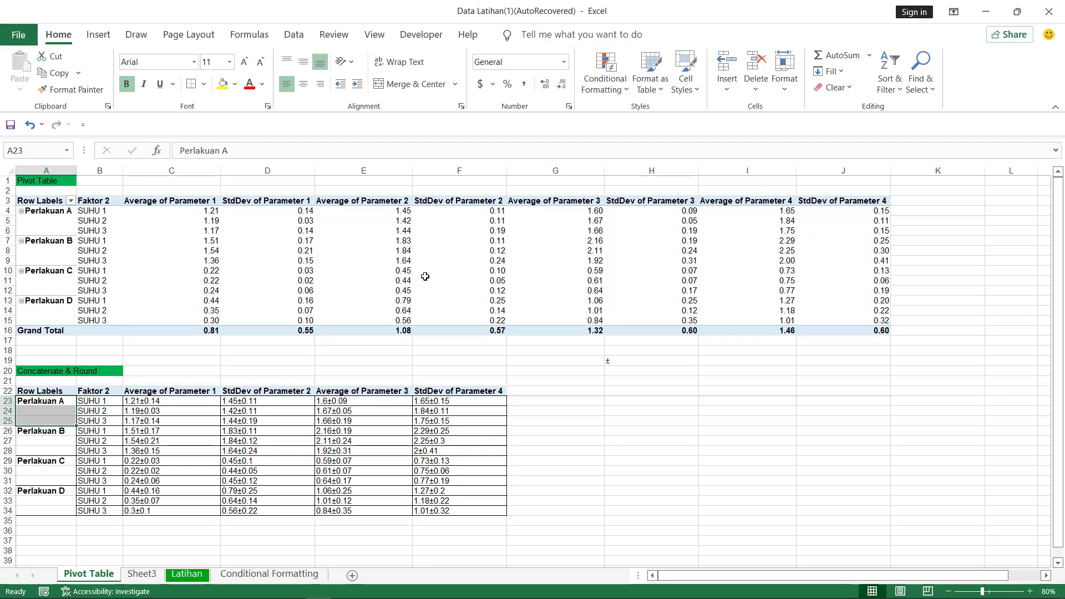
left_click(515, 438)
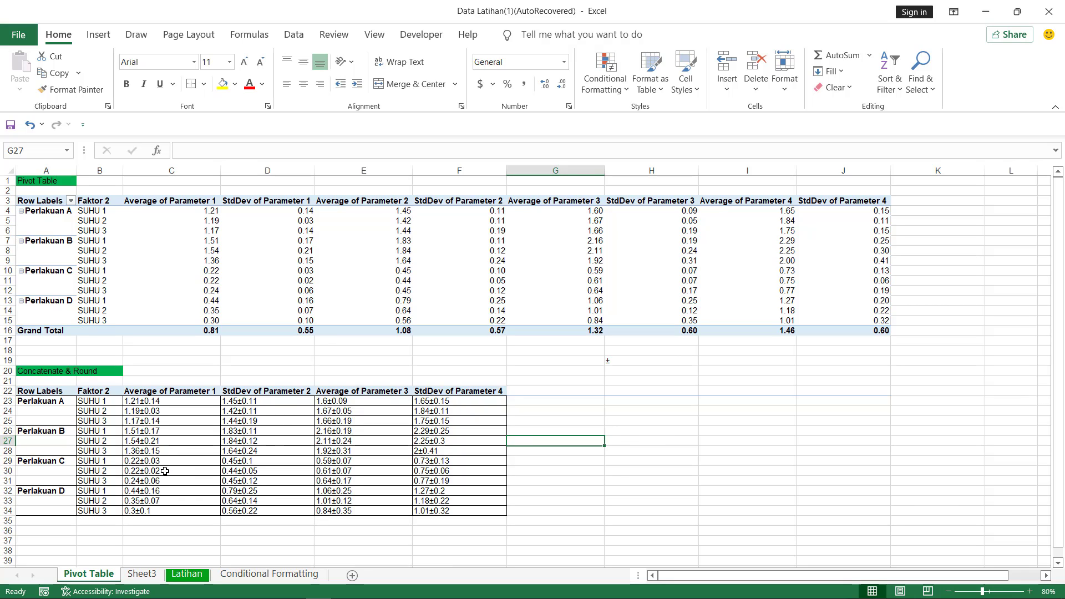
- Examine which pivot table cells the Parameter 1 formulas in C32, C30, C28, C26 and C24 reference
left_click(156, 418)
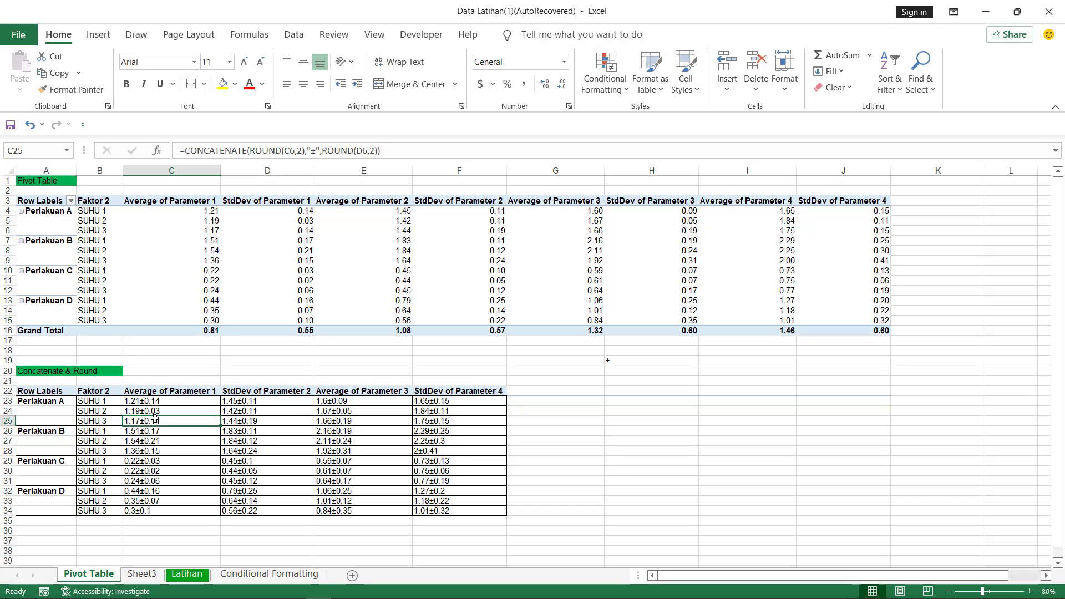
left_click_drag(156, 419, 161, 513)
left_click(234, 491)
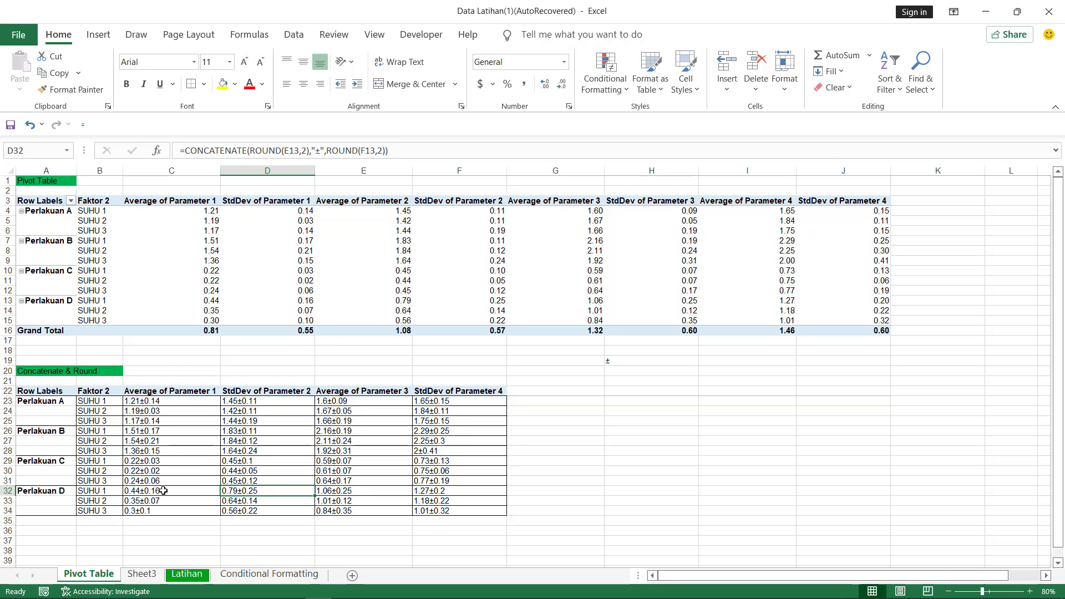
double_click(163, 491)
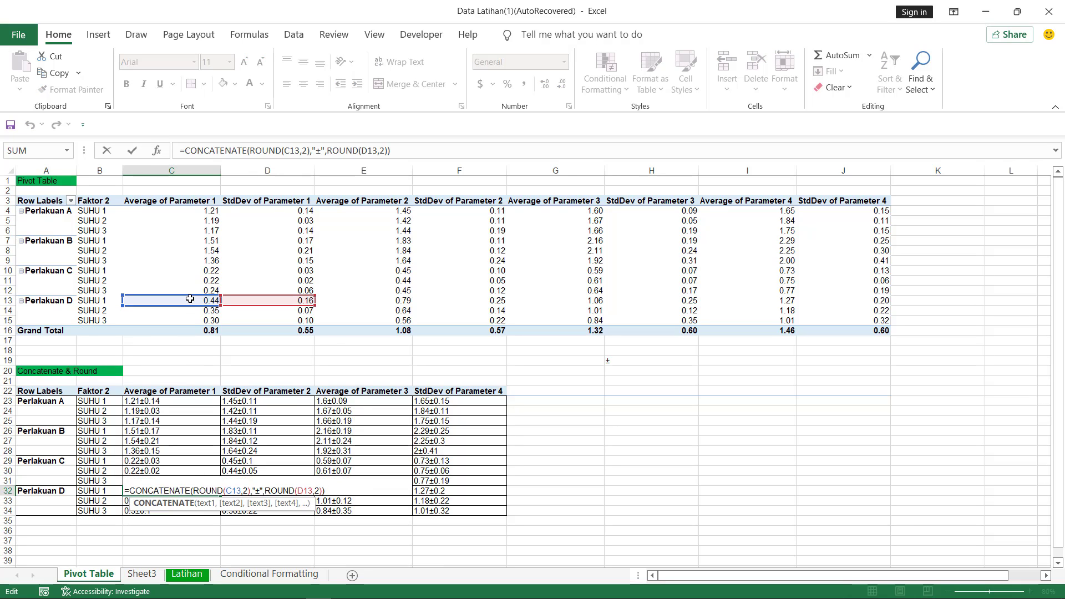
double_click(159, 470)
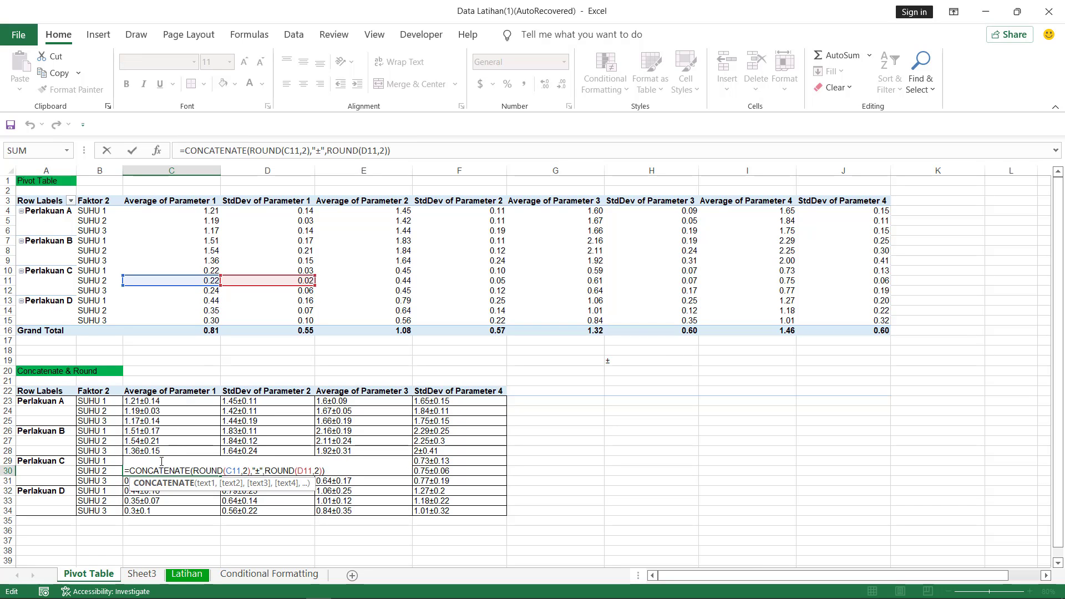
double_click(162, 451)
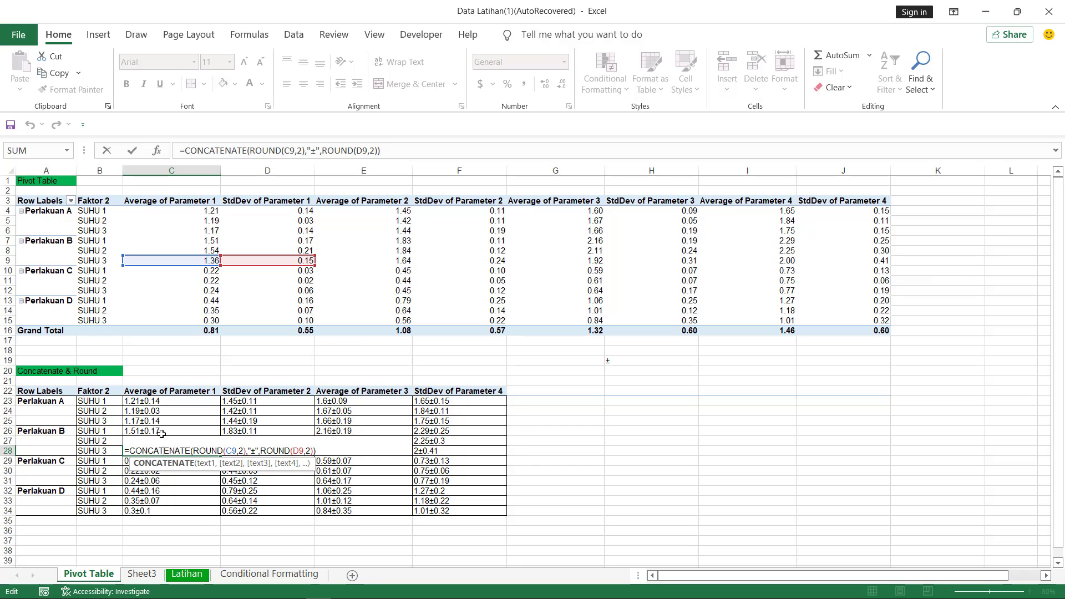
left_click(162, 430)
double_click(161, 430)
double_click(166, 409)
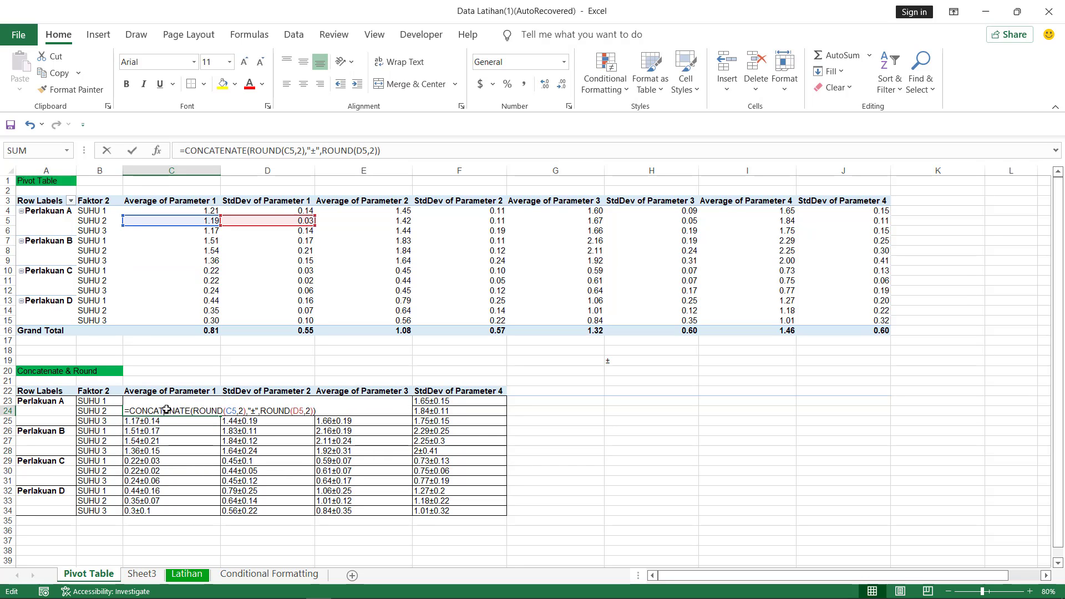
- Examine the cell references of the mean±SD formulas for Parameter 3 in E30 and Parameter 2 in D30
double_click(346, 470)
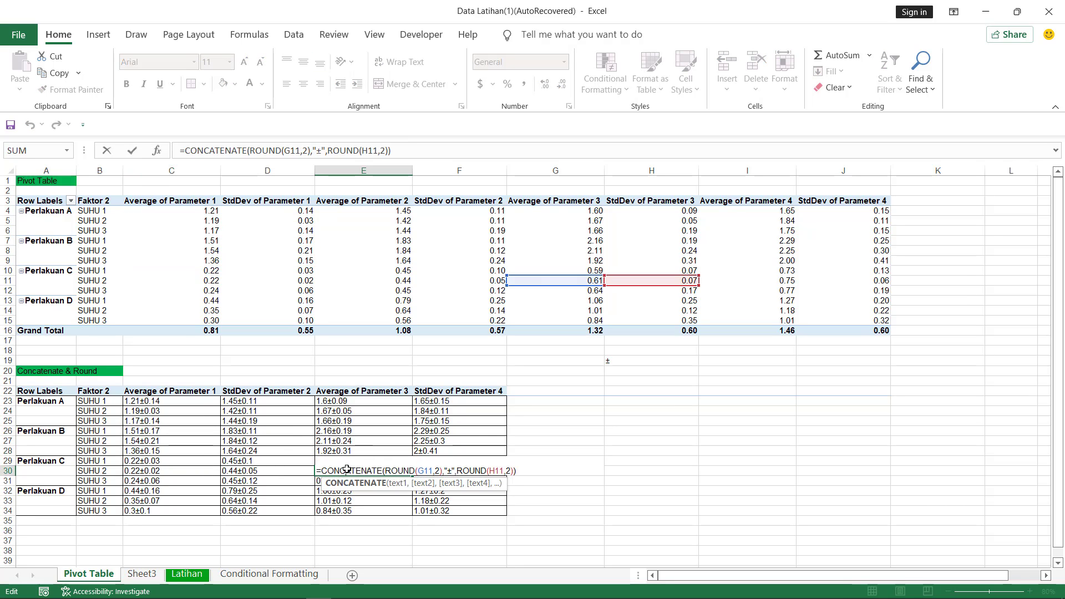
left_click(286, 472)
double_click(286, 472)
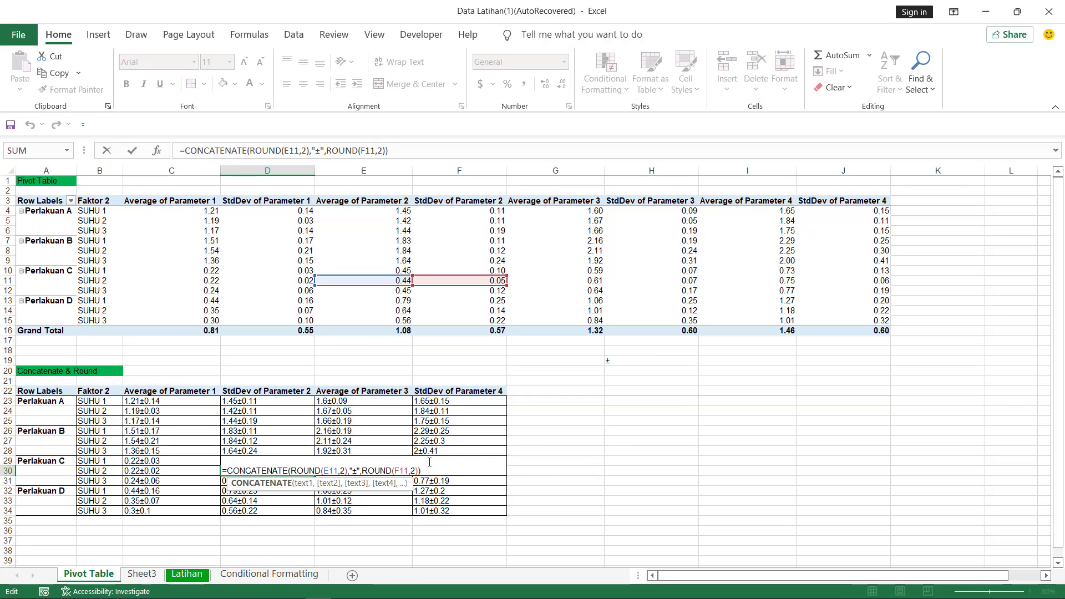
scroll(403, 470, "down", 1)
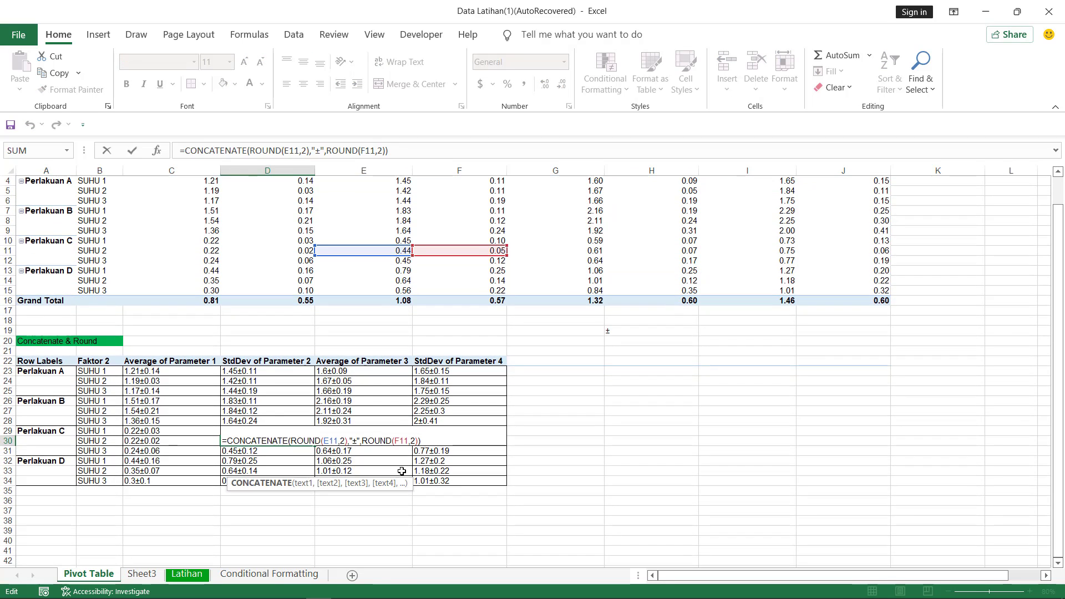
scroll(402, 471, "up", 1)
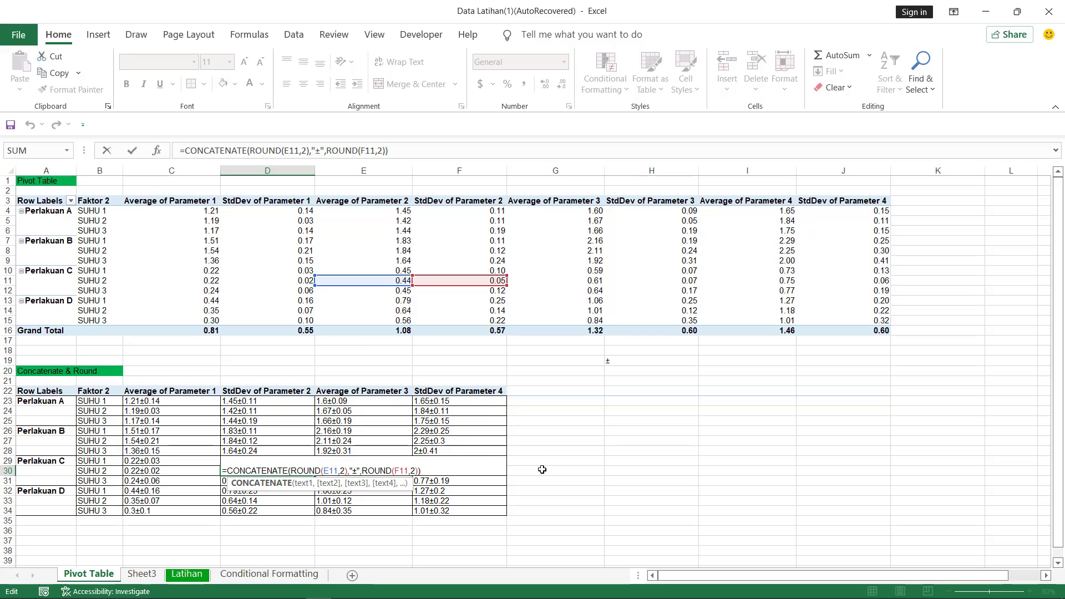